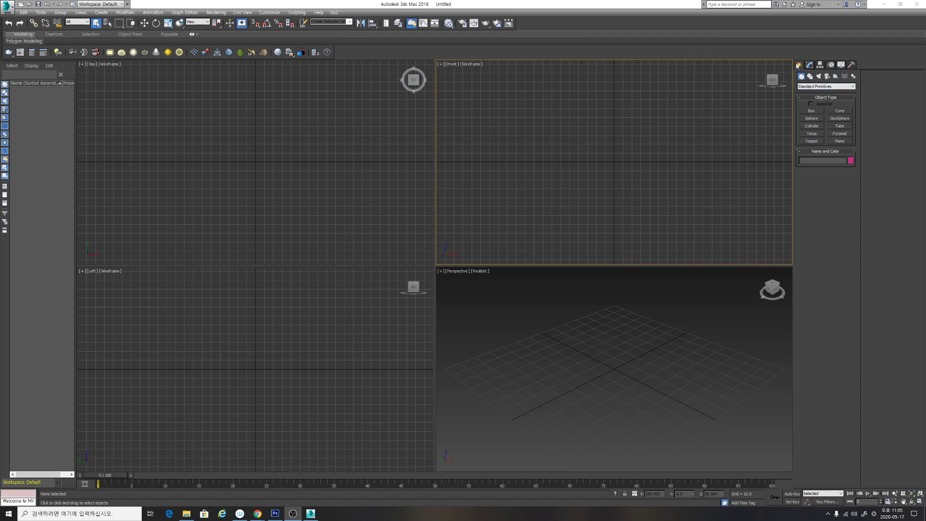
# Create a text spline reading "DAEJIN" at the origin of the front view.
pyautogui.click(810, 77)
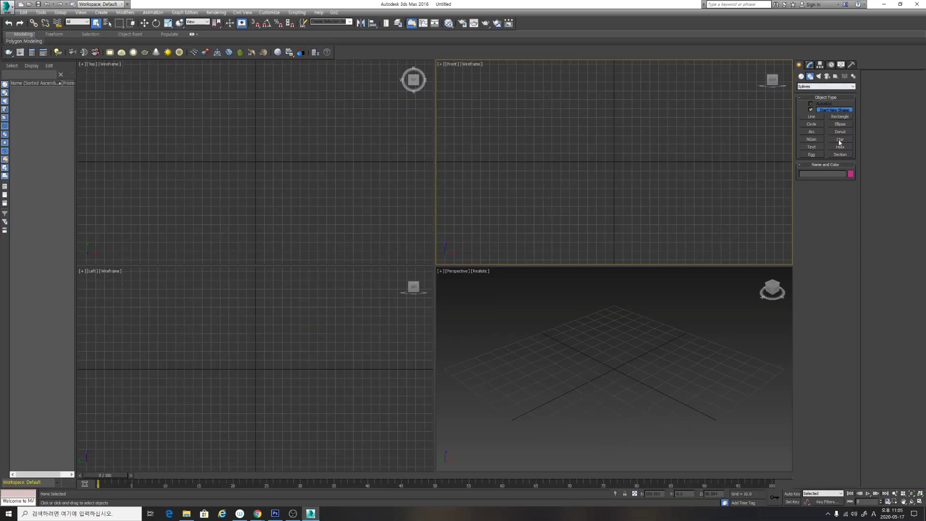
pyautogui.click(812, 147)
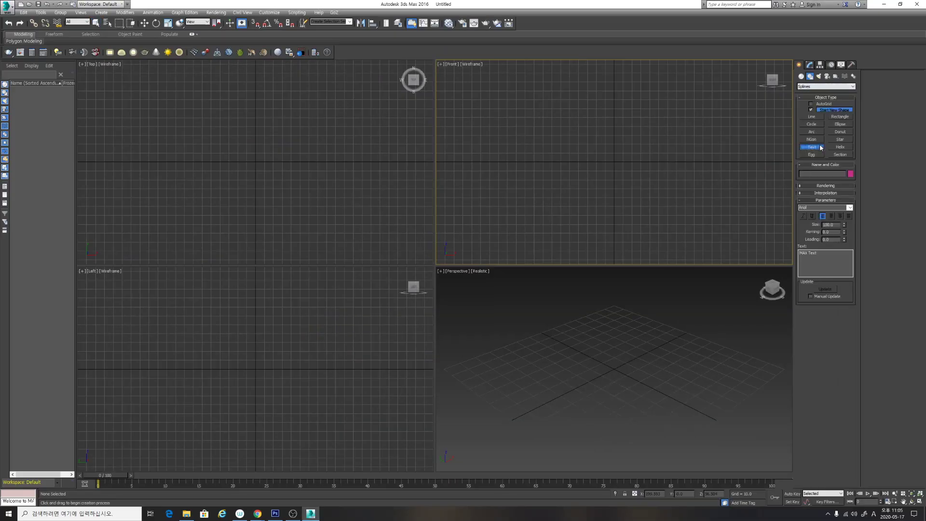
pyautogui.click(613, 162)
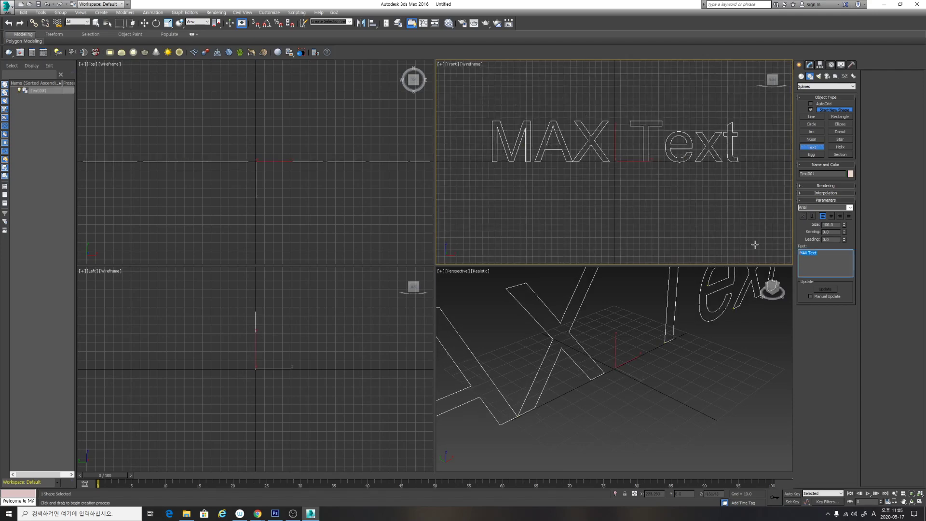
pyautogui.write('DA')
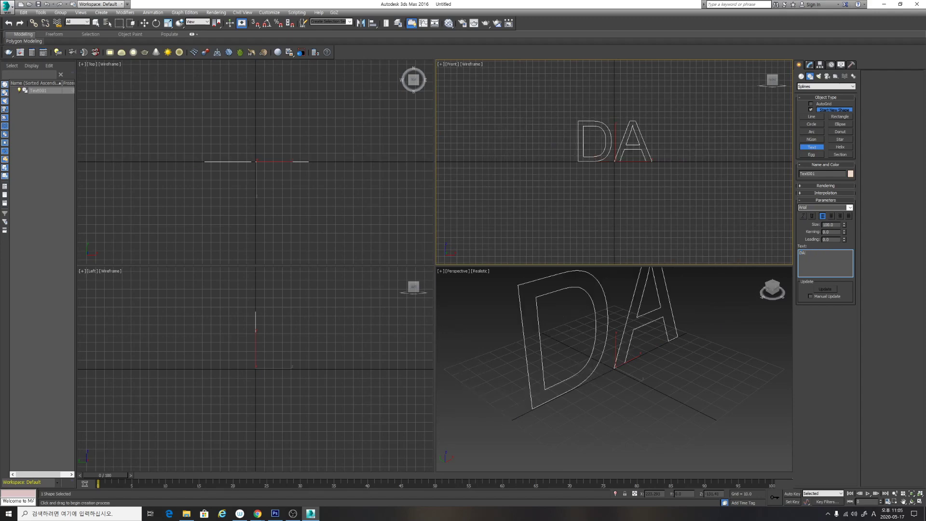
pyautogui.write('EJIN')
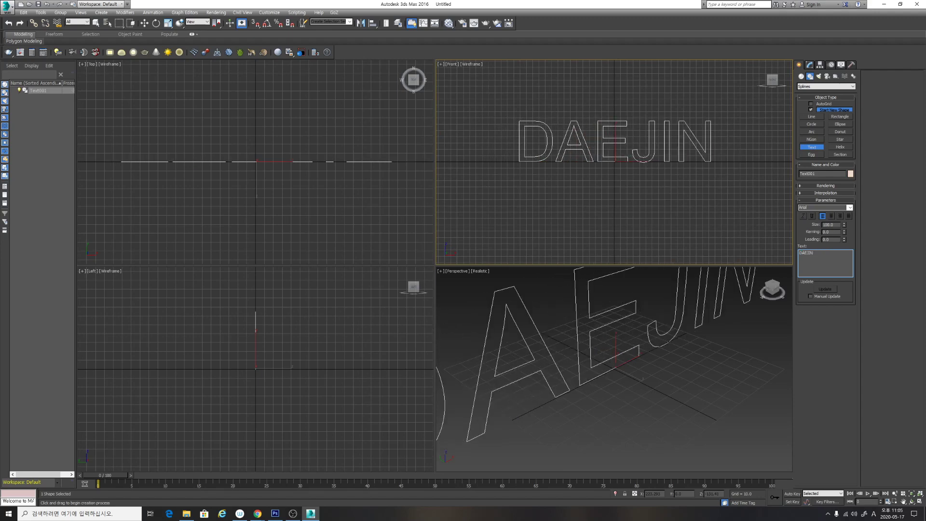
# Set the font of the DAEJIN text to Arial Black.
pyautogui.click(850, 208)
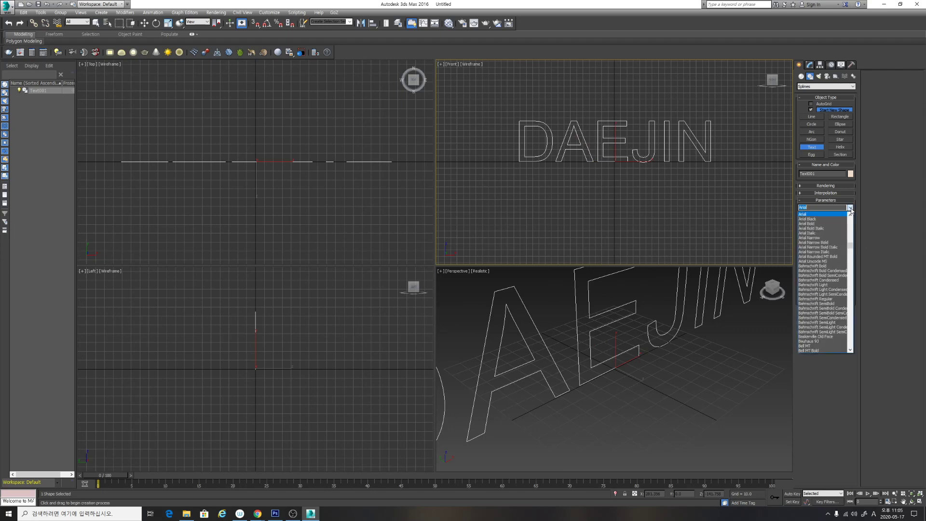
pyautogui.click(829, 224)
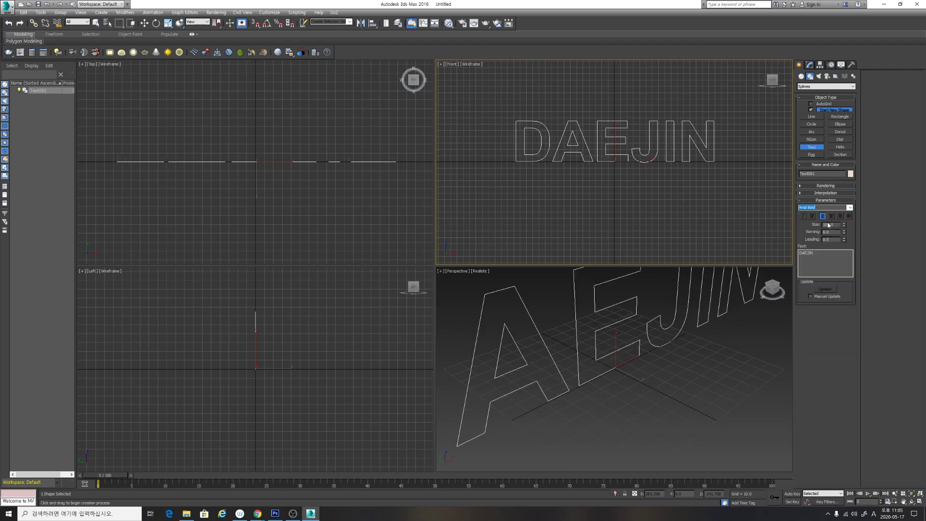
pyautogui.click(850, 207)
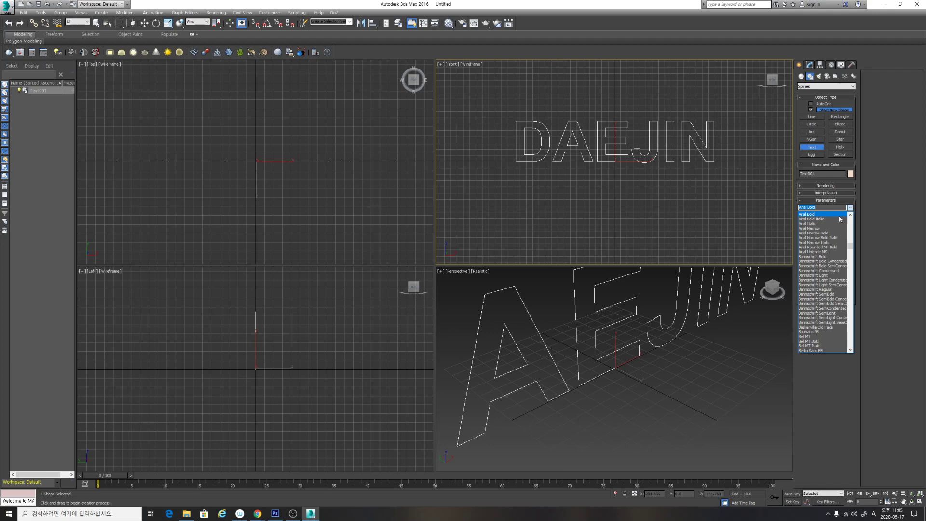
pyautogui.scroll(2, 837, 220)
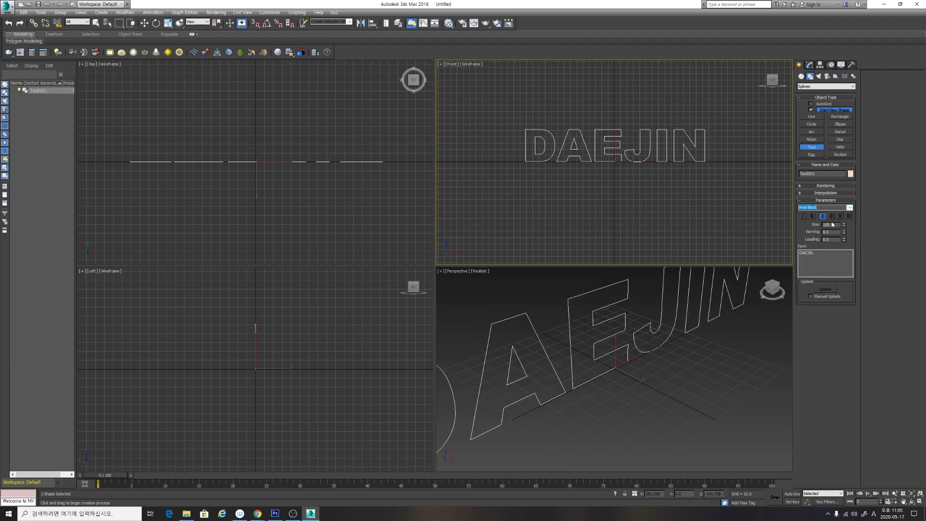
pyautogui.click(828, 223)
# Set the interpolation steps of the text spline to 0 so the letters' curves become straight segments.
pyautogui.scroll(3, 654, 171)
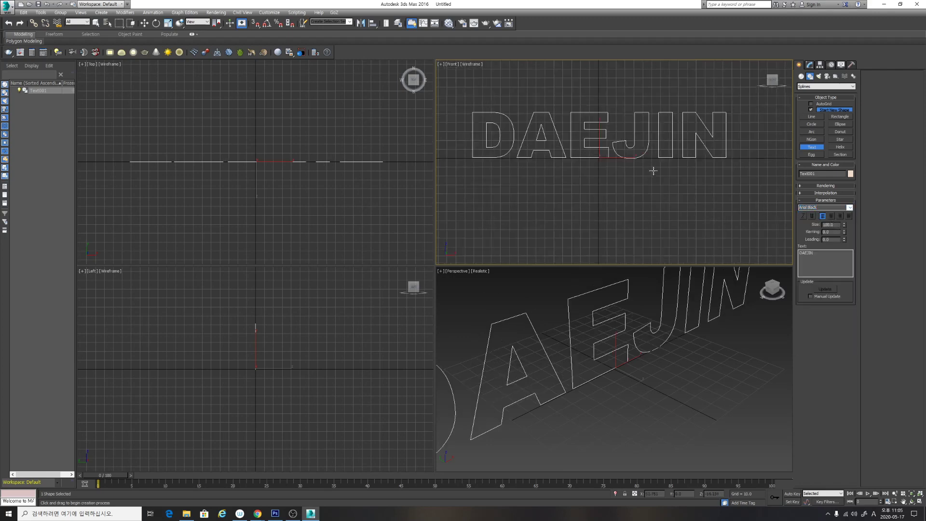
pyautogui.scroll(3, 653, 171)
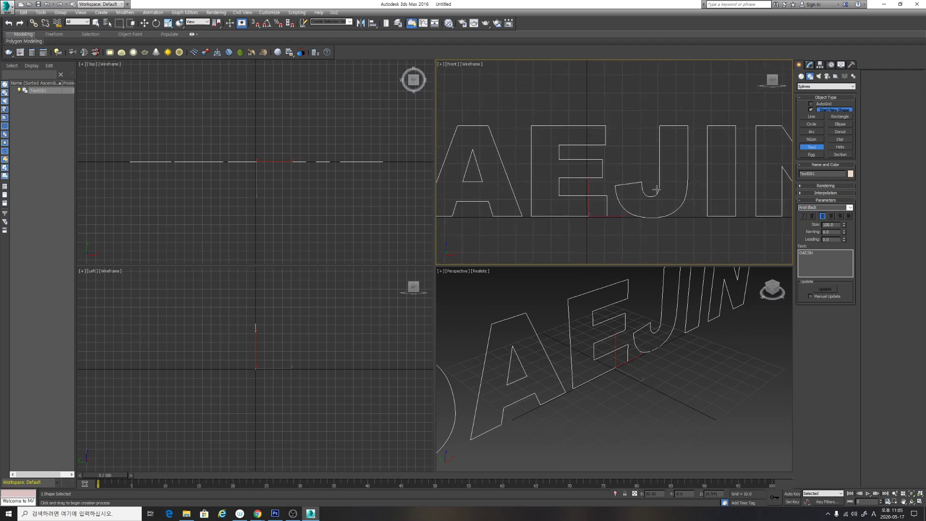
pyautogui.scroll(1, 656, 189)
pyautogui.scroll(2, 656, 189)
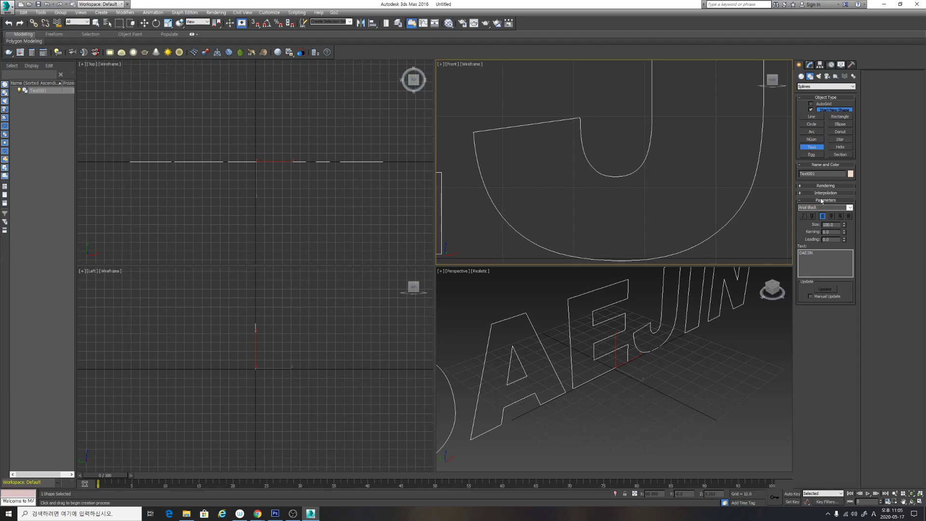
pyautogui.click(800, 193)
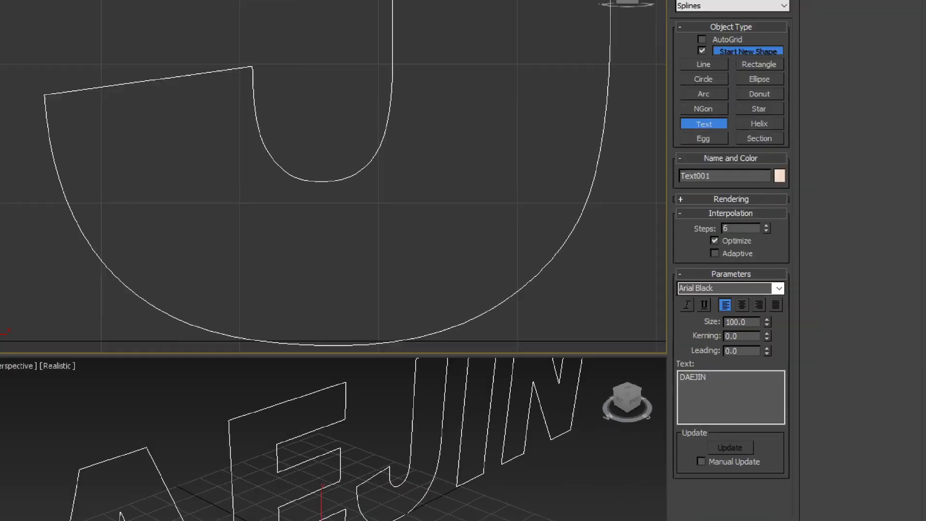
pyautogui.moveTo(755, 207)
pyautogui.mouseDown()
pyautogui.moveTo(715, 225)
pyautogui.moveTo(756, 177)
pyautogui.mouseUp()
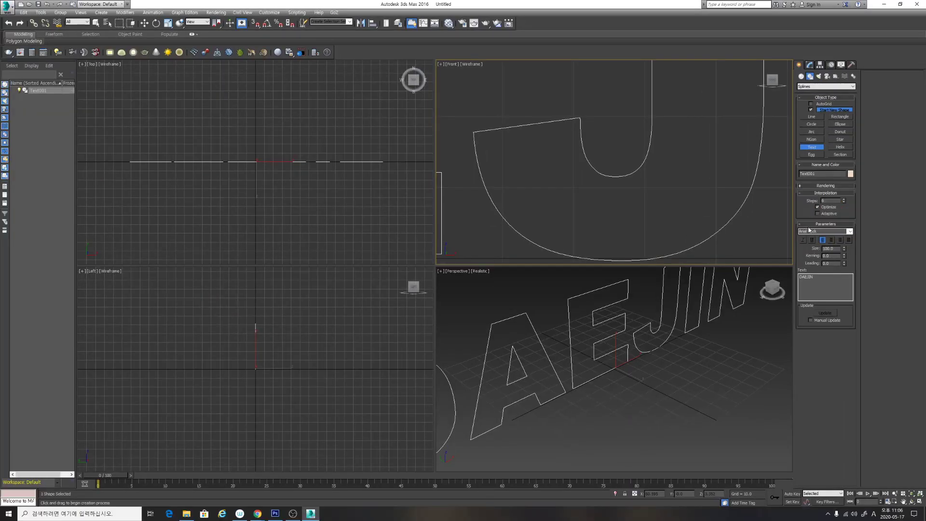
pyautogui.rightClick(844, 202)
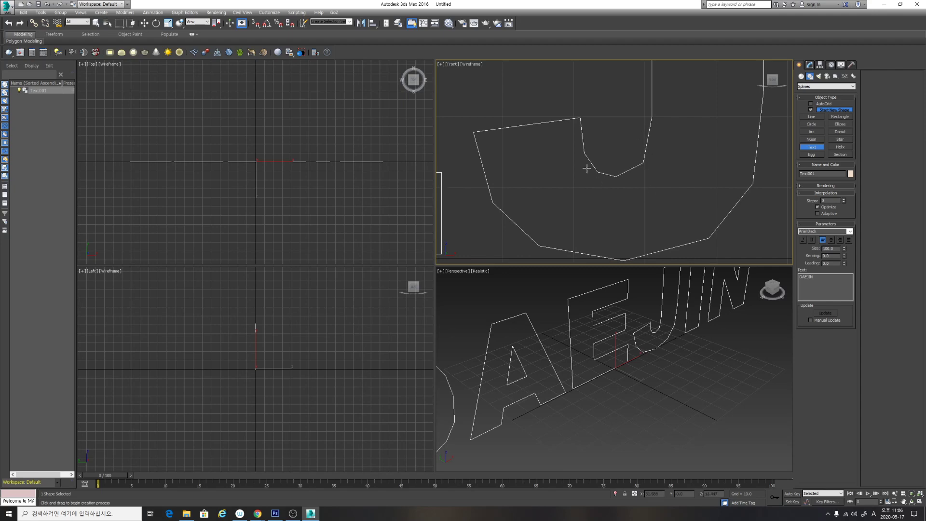
# Apply an Extrude modifier to the DAEJIN text with a depth of roughly one third of the letter height.
pyautogui.scroll(-8, 591, 187)
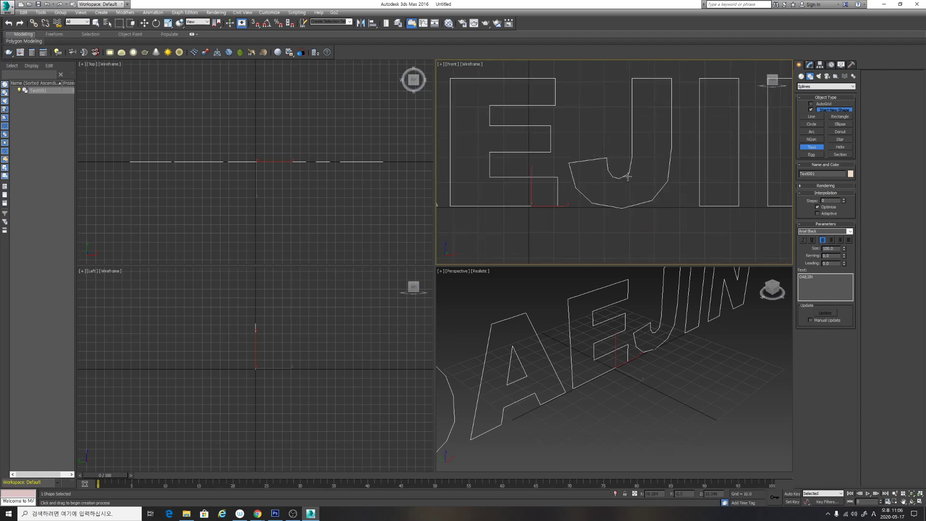
pyautogui.moveTo(627, 174); pyautogui.dragTo(651, 171, button='middle')
pyautogui.scroll(1, 643, 169)
pyautogui.scroll(-1, 649, 165)
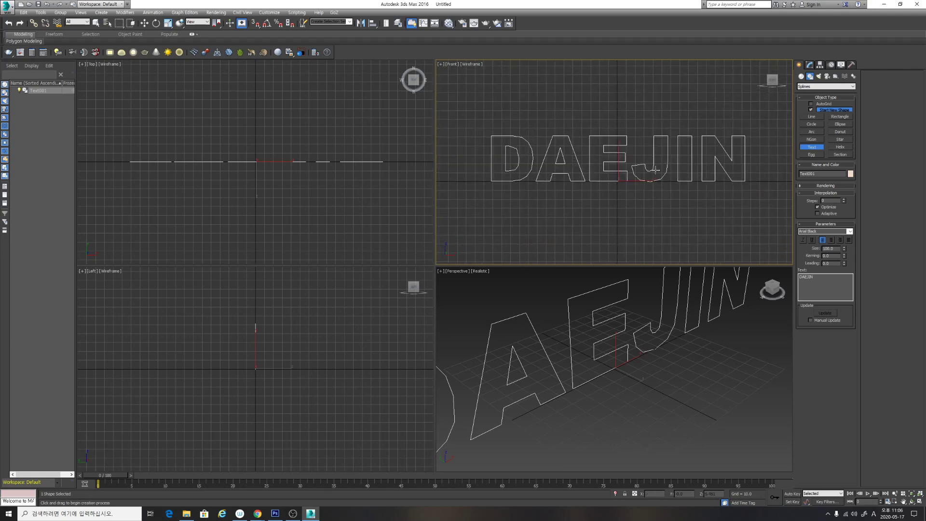
pyautogui.click(809, 65)
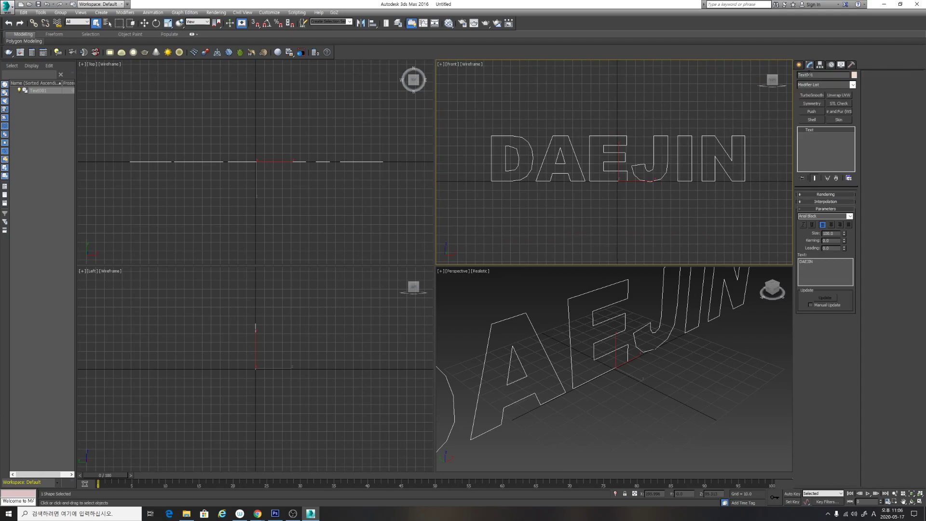
pyautogui.click(818, 83)
pyautogui.click(818, 83)
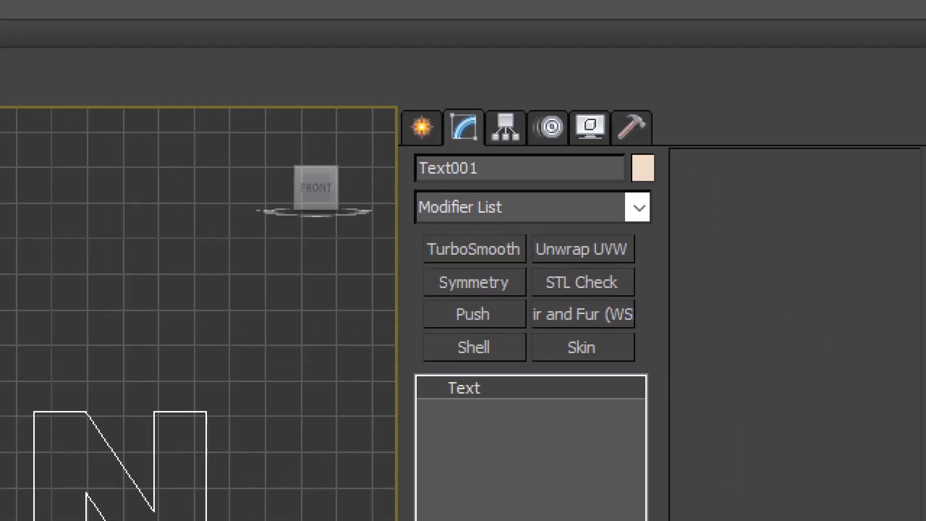
pyautogui.moveTo(570, 133)
pyautogui.mouseDown()
pyautogui.moveTo(534, 68)
pyautogui.moveTo(569, 119)
pyautogui.mouseUp()
pyautogui.moveTo(416, 193)
pyautogui.keyDown('shift'); pyautogui.mouseDown()
pyautogui.moveTo(512, 193)
pyautogui.moveTo(477, 222)
pyautogui.mouseUp(); pyautogui.keyUp('shift')
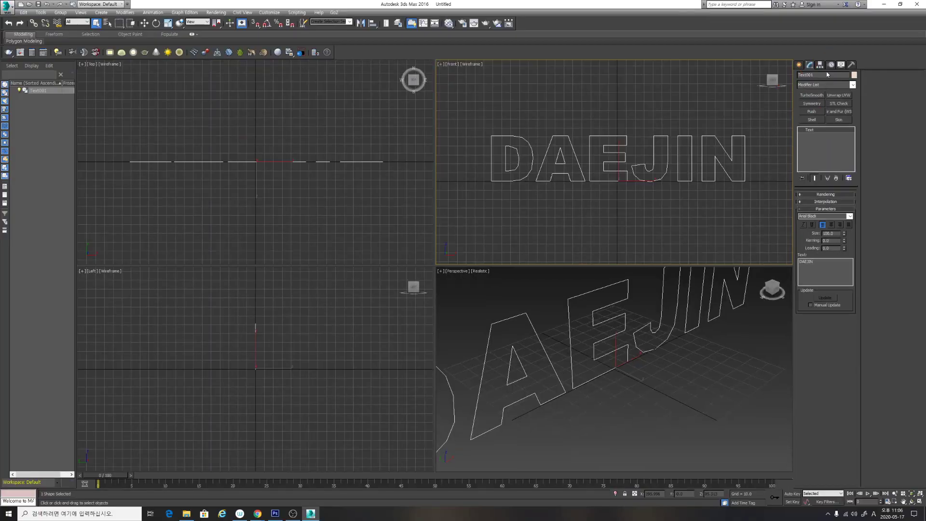
pyautogui.click(826, 85)
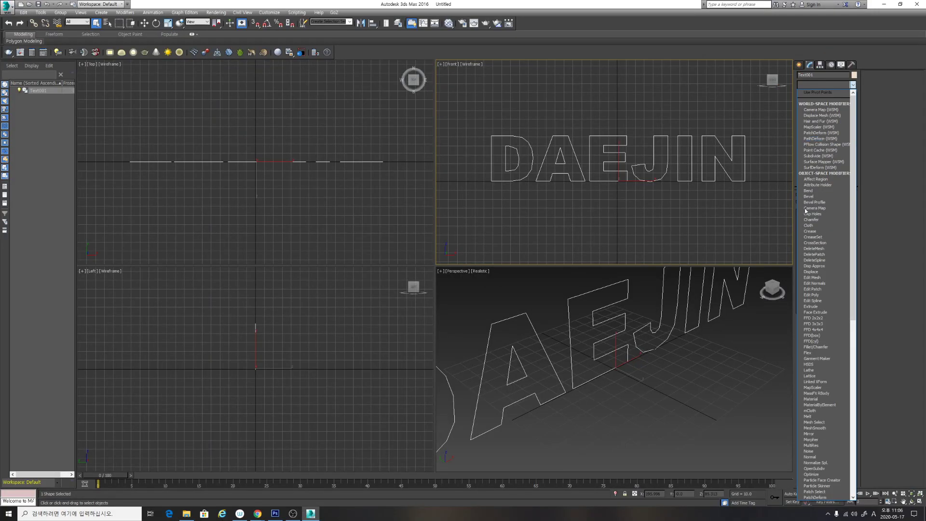
pyautogui.click(816, 306)
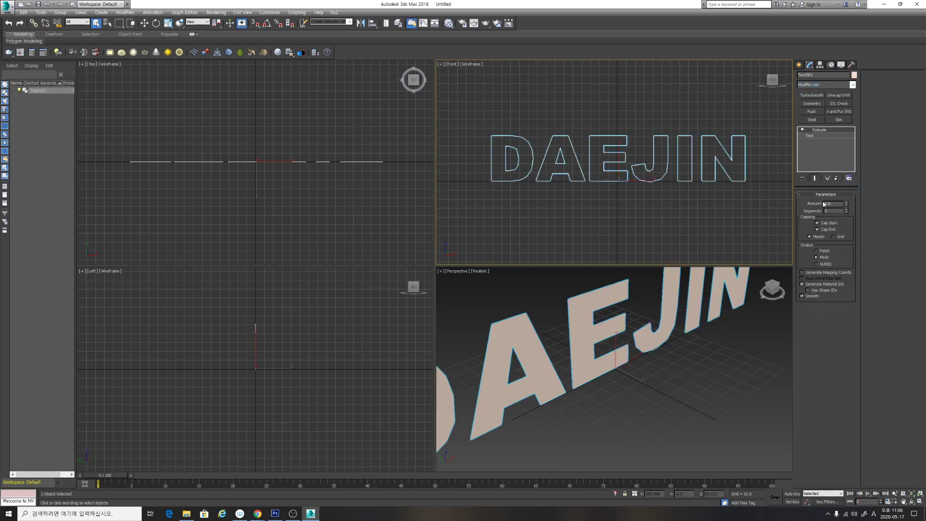
pyautogui.moveTo(846, 203); pyautogui.dragTo(847, 191)
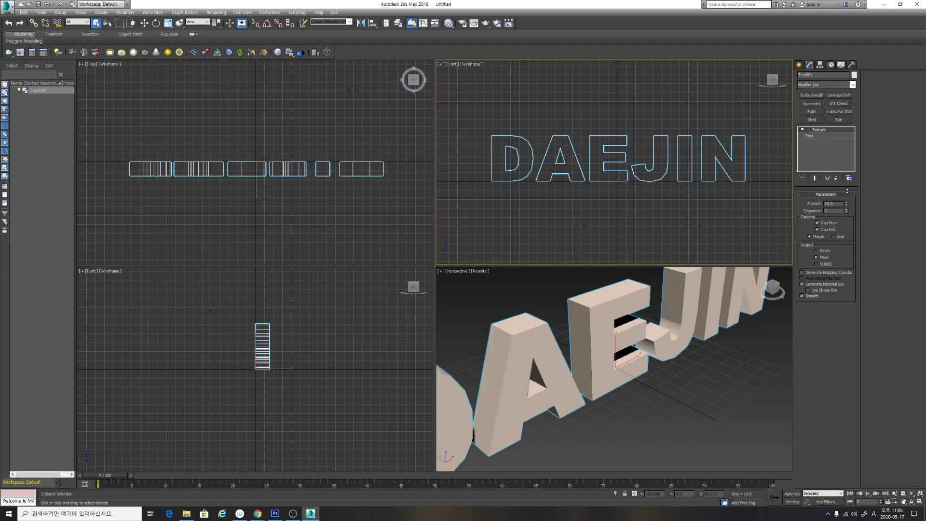
# Maximize the perspective view, show the model with edged faces, and inspect the extruded letters from several angles.
pyautogui.scroll(-5, 679, 335)
pyautogui.scroll(3, 678, 334)
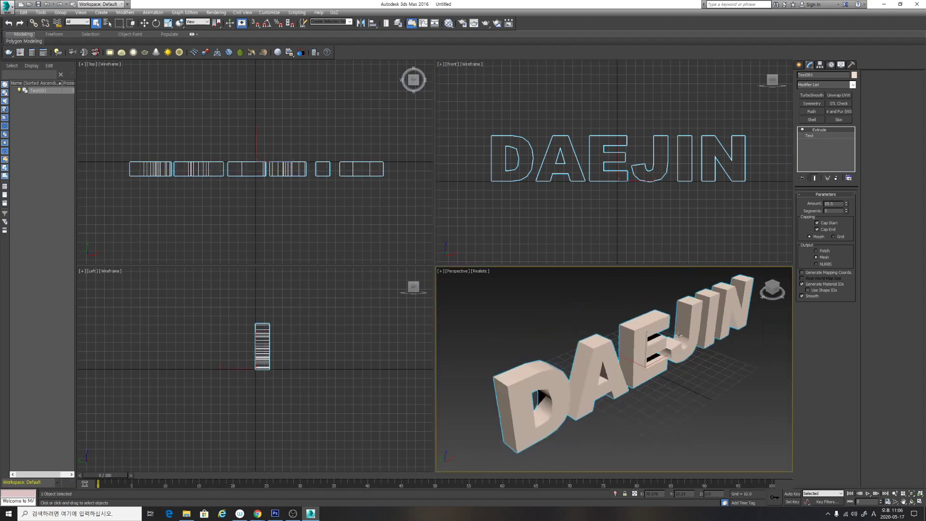
pyautogui.moveTo(678, 334); pyautogui.dragTo(656, 328, button='middle')
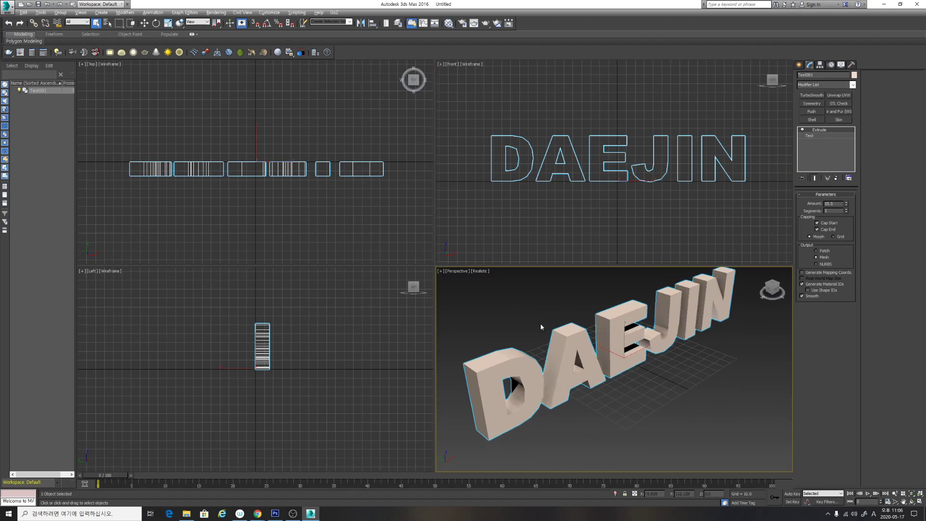
pyautogui.hotkey('alt', 'w')
pyautogui.scroll(5, 543, 302)
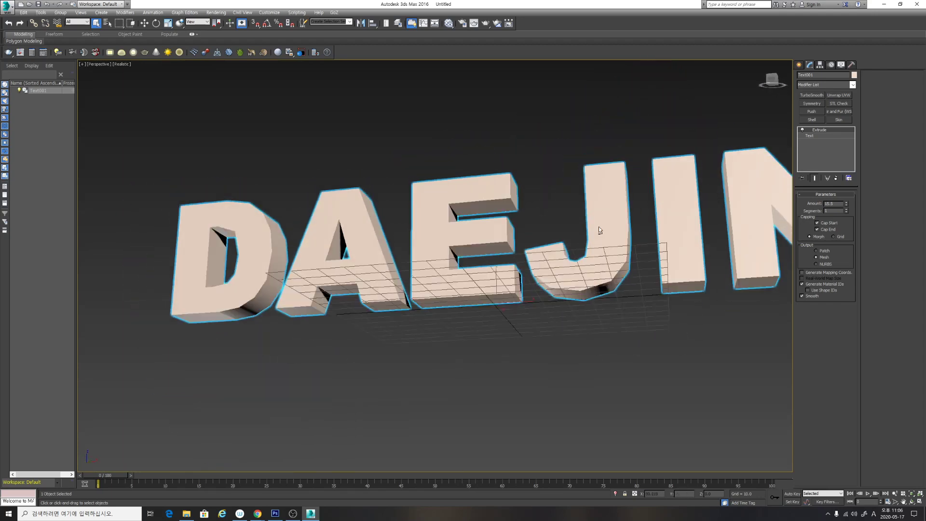
pyautogui.keyDown('alt'); pyautogui.moveTo(599, 230); pyautogui.dragTo(629, 248, button='middle'); pyautogui.keyUp('alt')
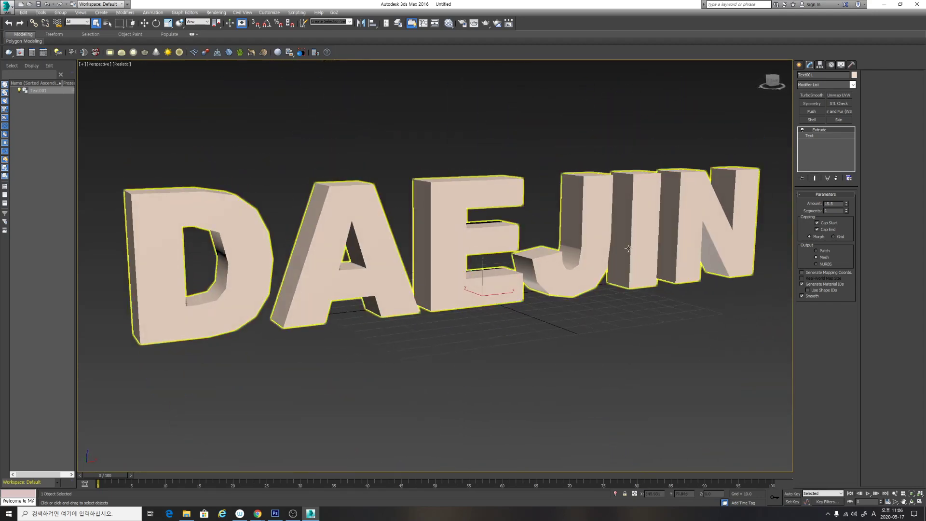
pyautogui.press('F4')
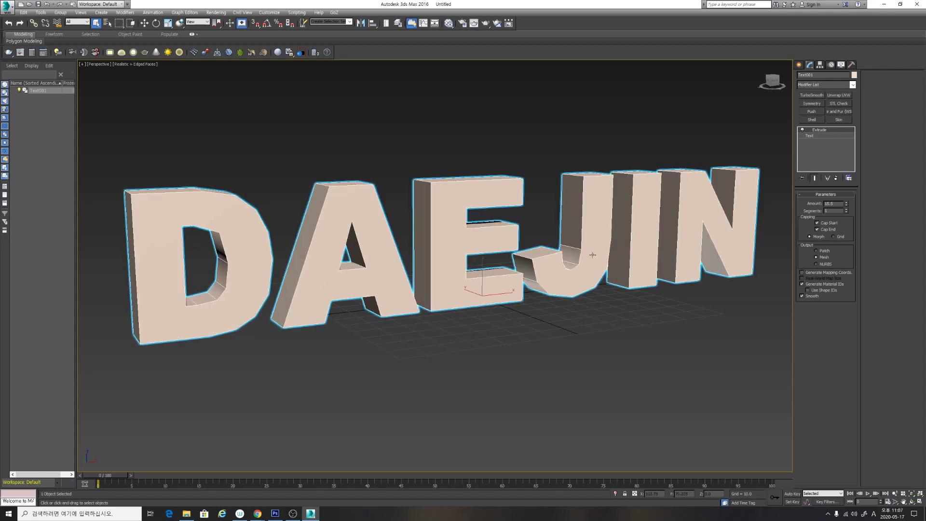
pyautogui.press('F4')
pyautogui.press('F4')
pyautogui.moveTo(592, 254)
pyautogui.mouseDown(button='middle')
pyautogui.moveTo(585, 234)
pyautogui.moveTo(618, 240)
pyautogui.moveTo(582, 243)
pyautogui.mouseUp(button='middle')
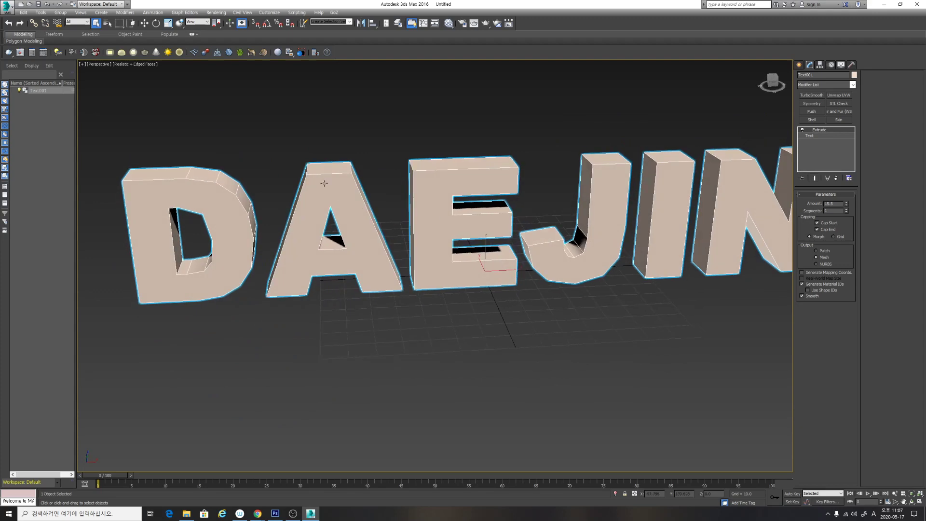
pyautogui.keyDown('alt'); pyautogui.moveTo(324, 183); pyautogui.dragTo(352, 222, button='middle'); pyautogui.keyUp('alt')
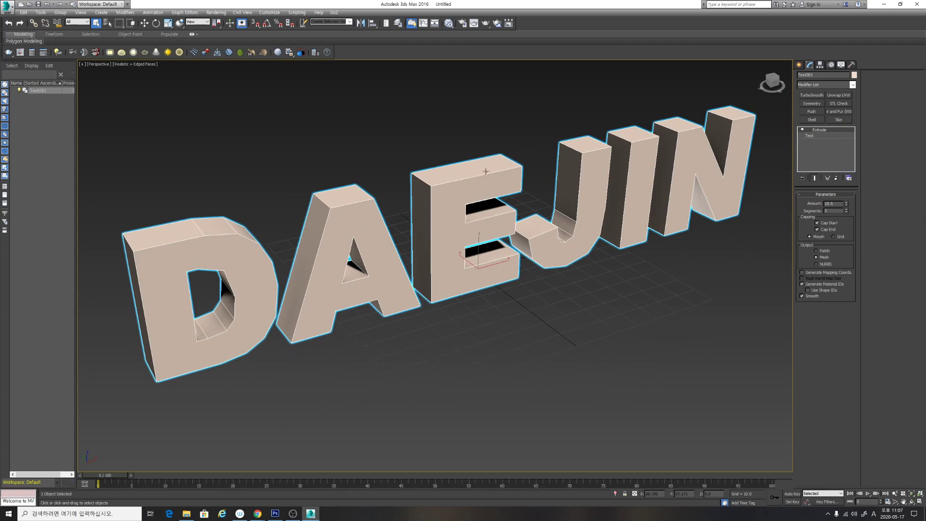
# Convert the extruded DAEJIN text to an Editable Poly.
pyautogui.rightClick(485, 171)
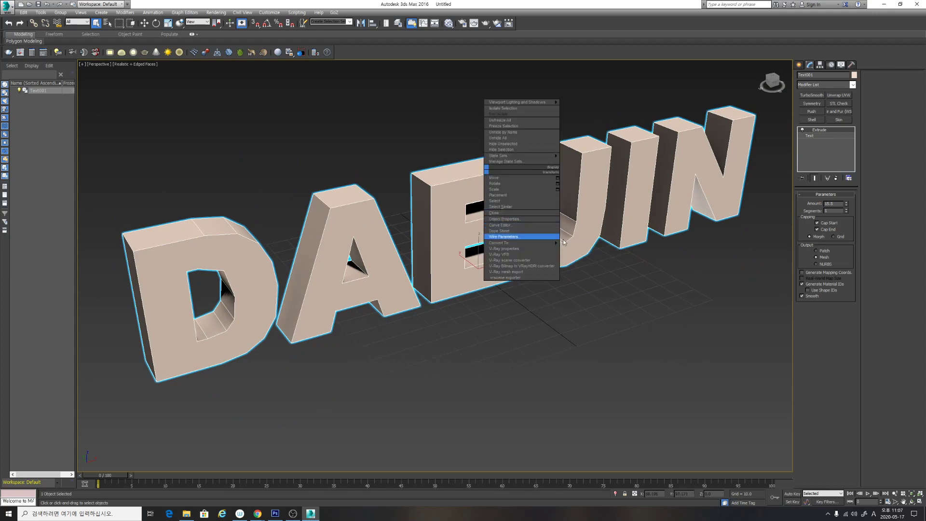
pyautogui.moveTo(555, 242)
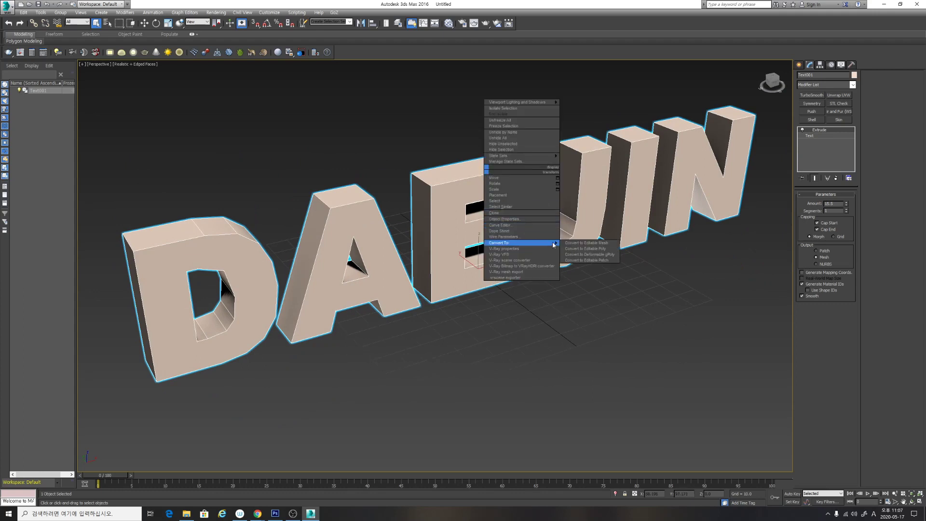
pyautogui.click(588, 250)
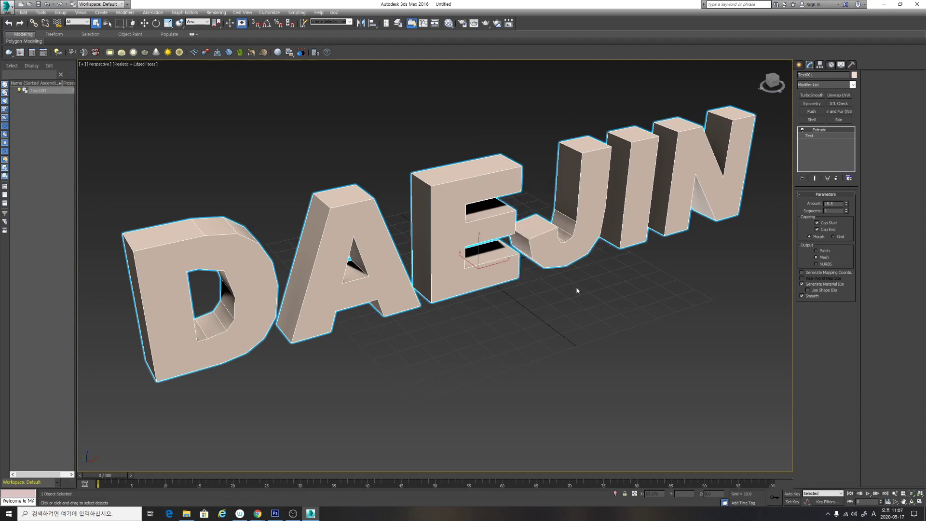
pyautogui.rightClick(477, 188)
pyautogui.moveTo(529, 261)
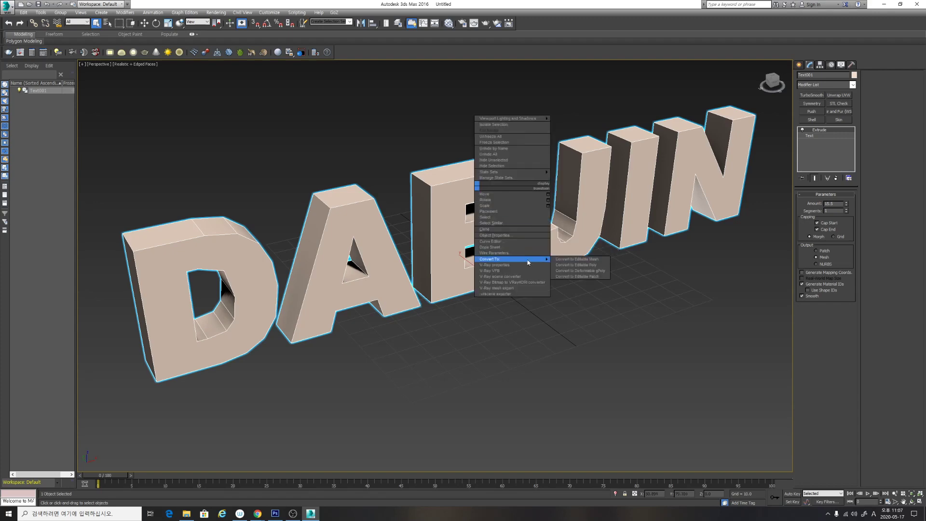
pyautogui.click(584, 265)
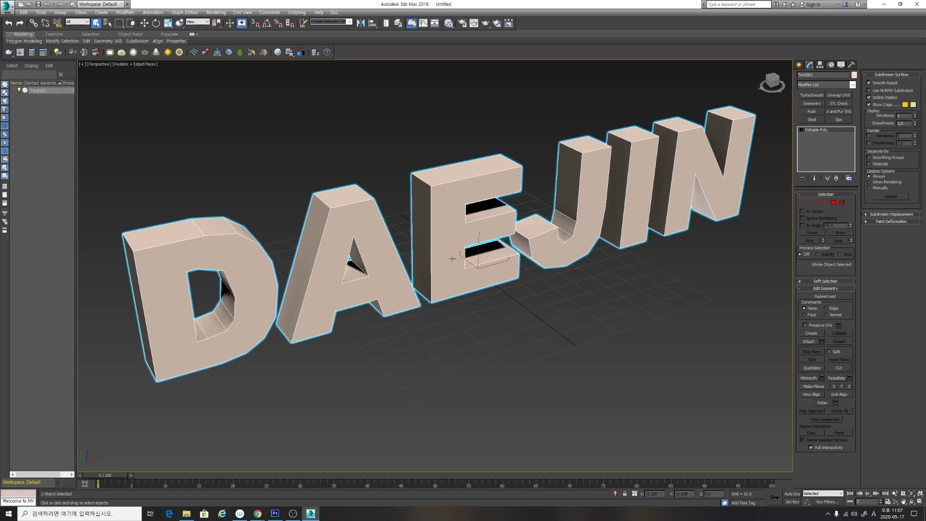
# In the top view, delete the rear row of vertices of the DAEJIN text so only the front faces stay.
pyautogui.press('t')
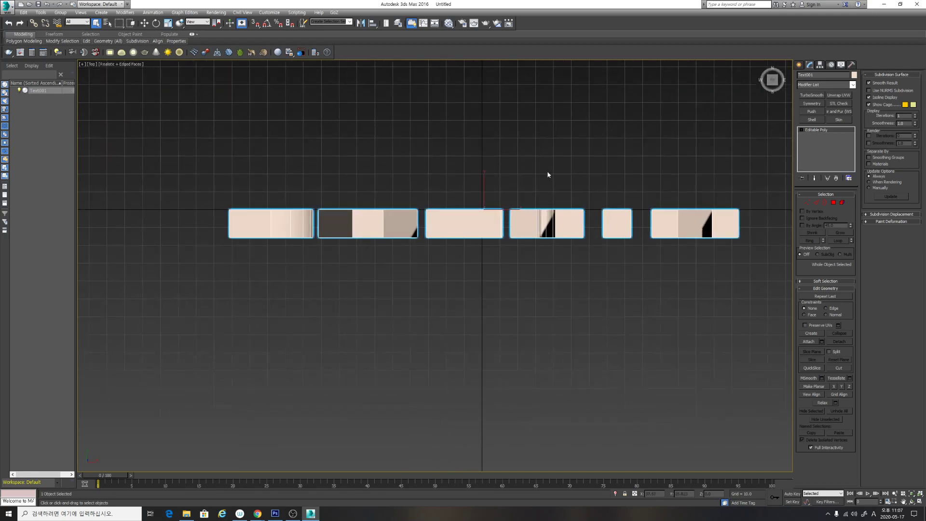
pyautogui.moveTo(513, 193); pyautogui.dragTo(482, 226, button='middle')
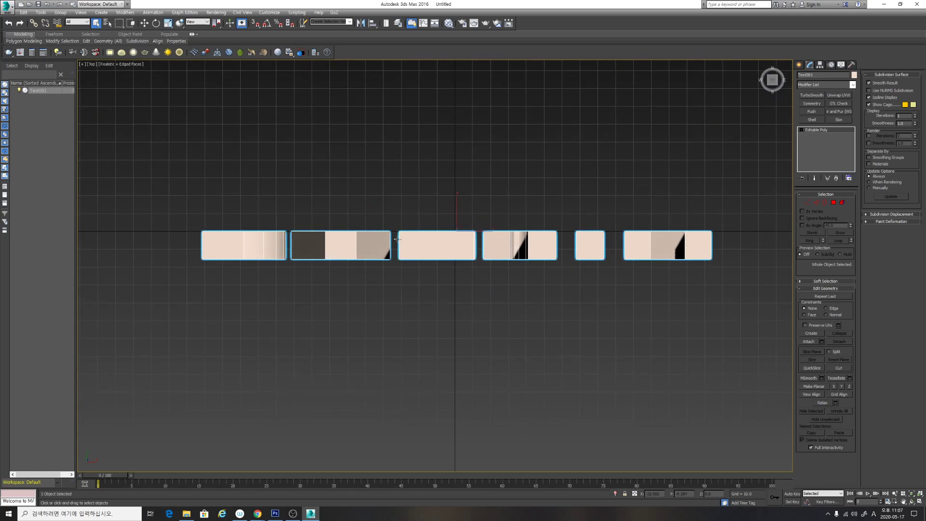
pyautogui.click(809, 203)
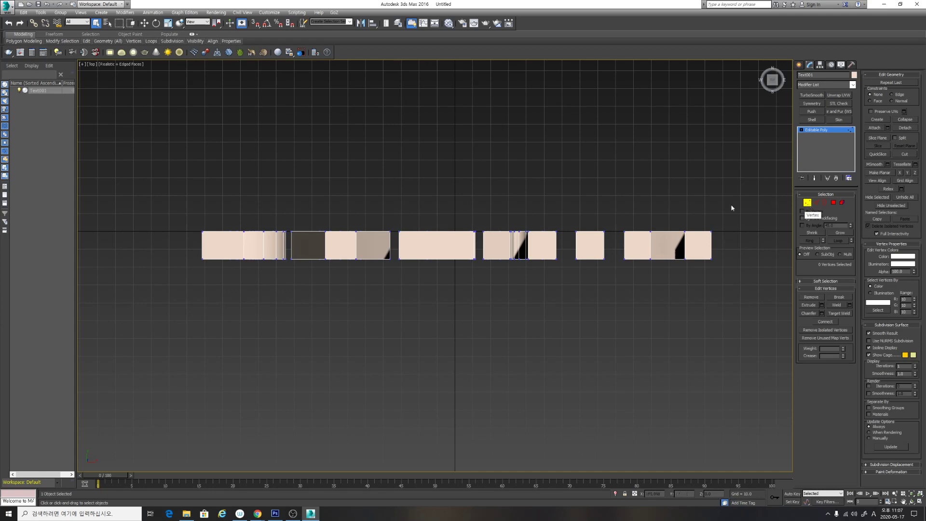
pyautogui.moveTo(141, 189); pyautogui.dragTo(735, 247)
pyautogui.press('Delete')
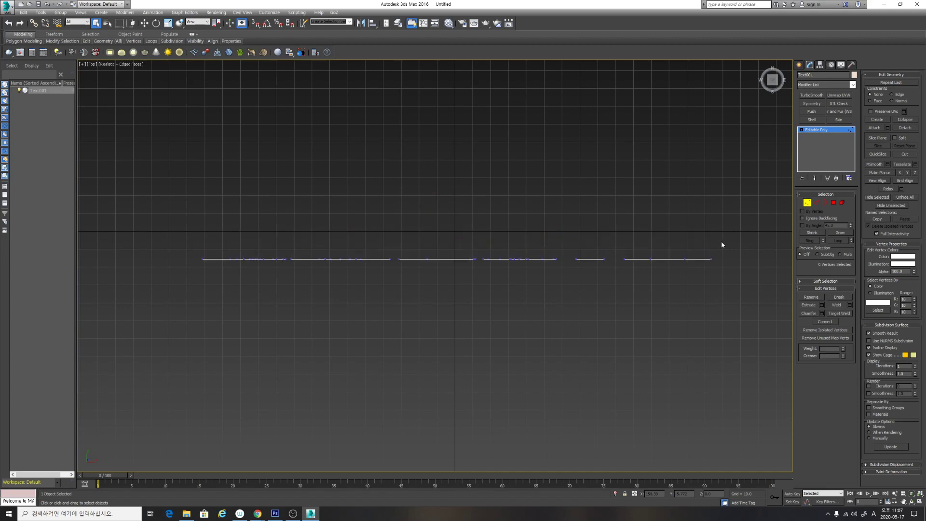
pyautogui.moveTo(514, 266); pyautogui.dragTo(518, 259, button='middle')
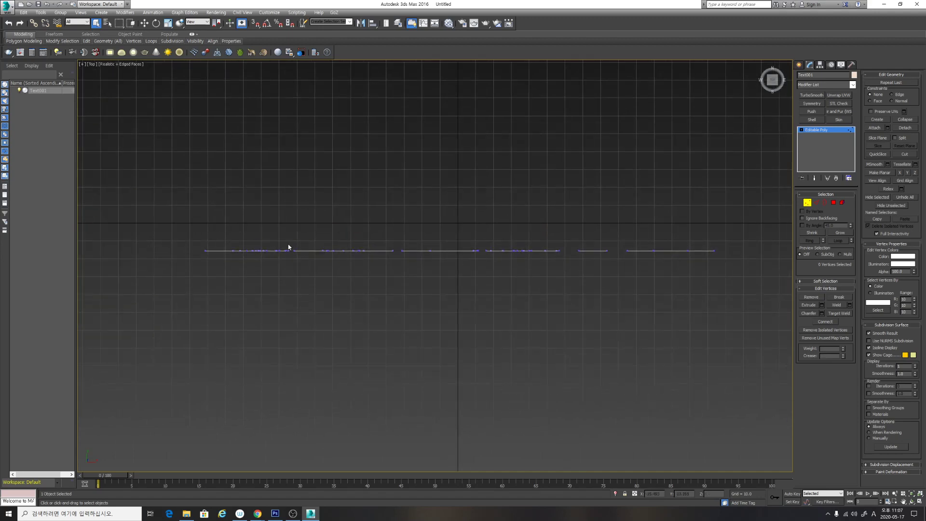
# Display the lettering in the front view and change its object color to a dark blue.
pyautogui.press('f')
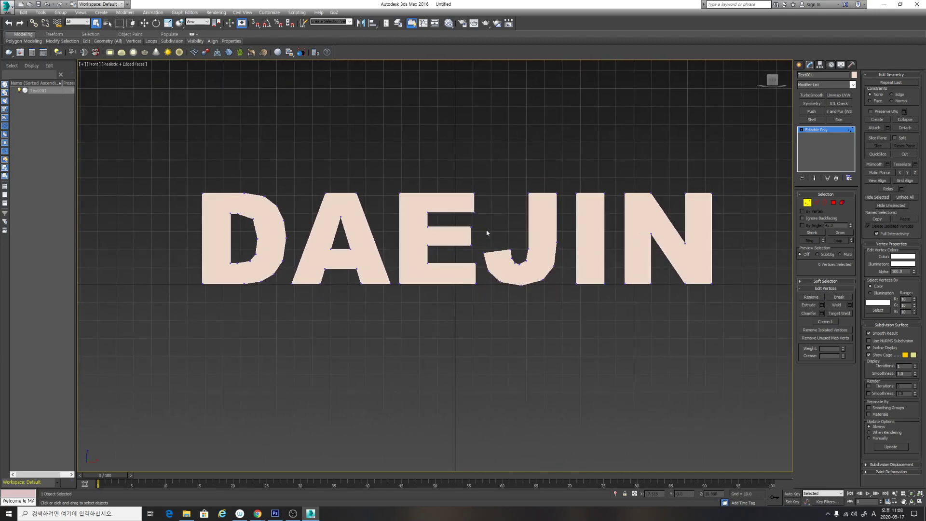
pyautogui.moveTo(442, 238); pyautogui.dragTo(412, 223, button='middle')
pyautogui.scroll(2, 412, 223)
pyautogui.scroll(-2, 412, 225)
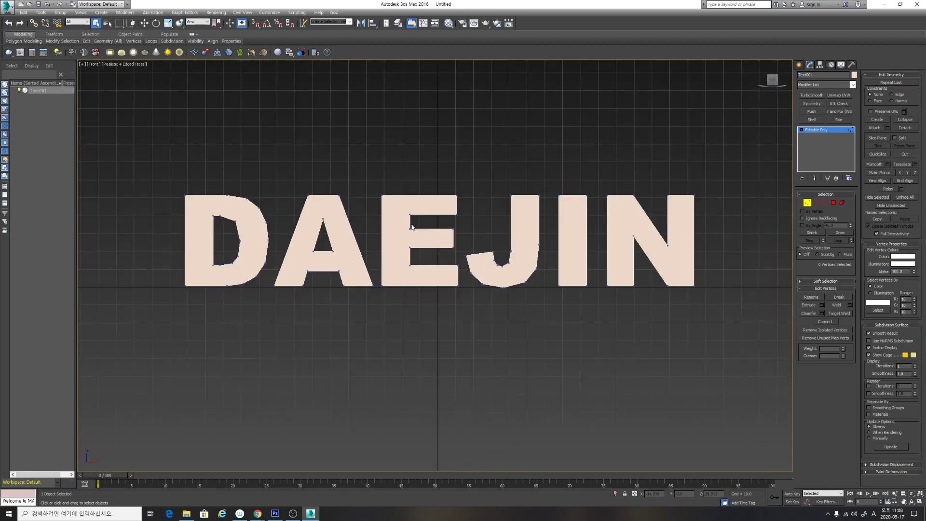
pyautogui.moveTo(363, 205); pyautogui.dragTo(512, 200, button='middle')
pyautogui.scroll(6, 394, 204)
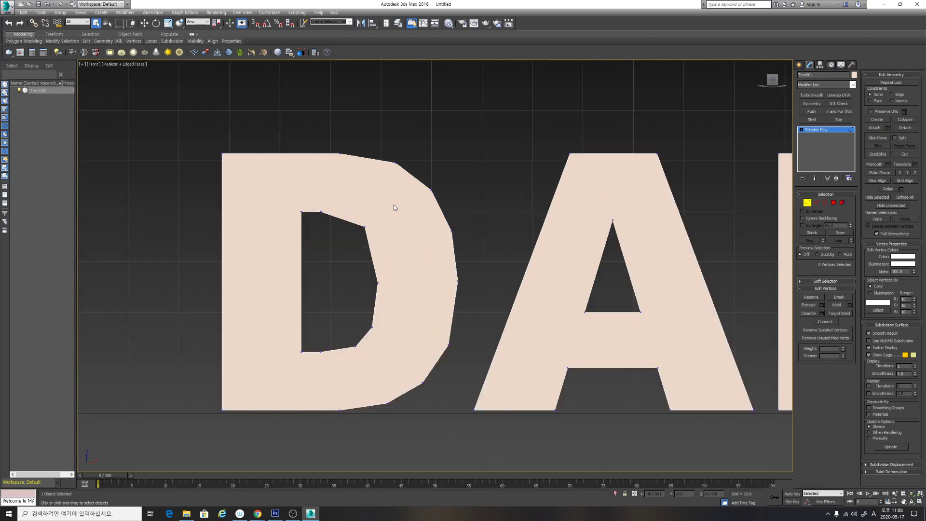
pyautogui.moveTo(274, 190); pyautogui.dragTo(423, 215, button='middle')
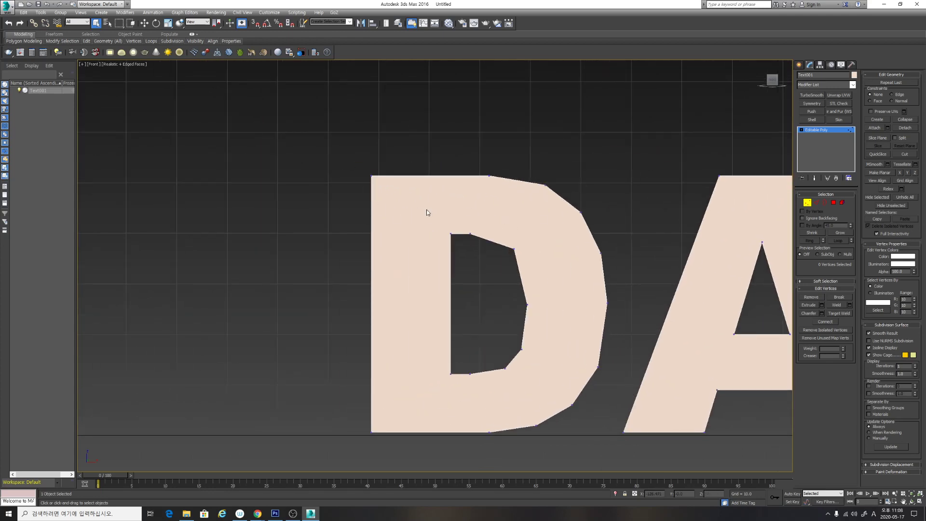
pyautogui.click(854, 76)
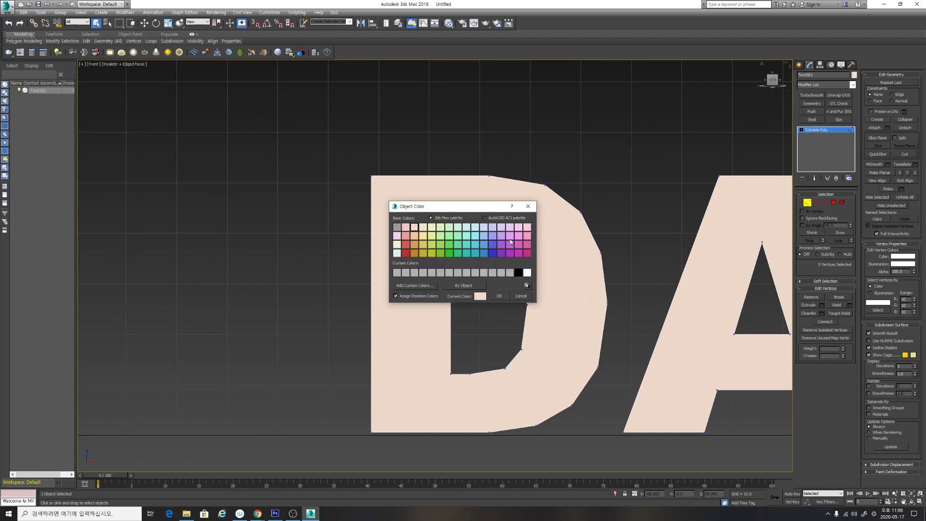
pyautogui.click(493, 253)
pyautogui.click(501, 296)
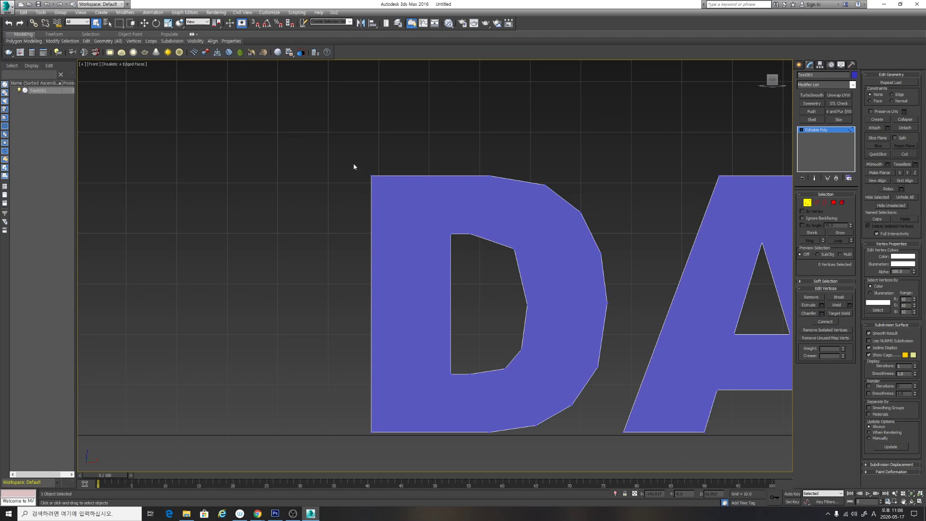
# Connect the D's upper-left and lower-left outer corner vertices to the matching corners of its inner hole.
pyautogui.moveTo(349, 154); pyautogui.dragTo(385, 194)
pyautogui.moveTo(441, 232); pyautogui.dragTo(461, 252)
pyautogui.moveTo(348, 151); pyautogui.dragTo(460, 253)
pyautogui.click(830, 325)
pyautogui.moveTo(440, 265); pyautogui.dragTo(407, 238, button='middle')
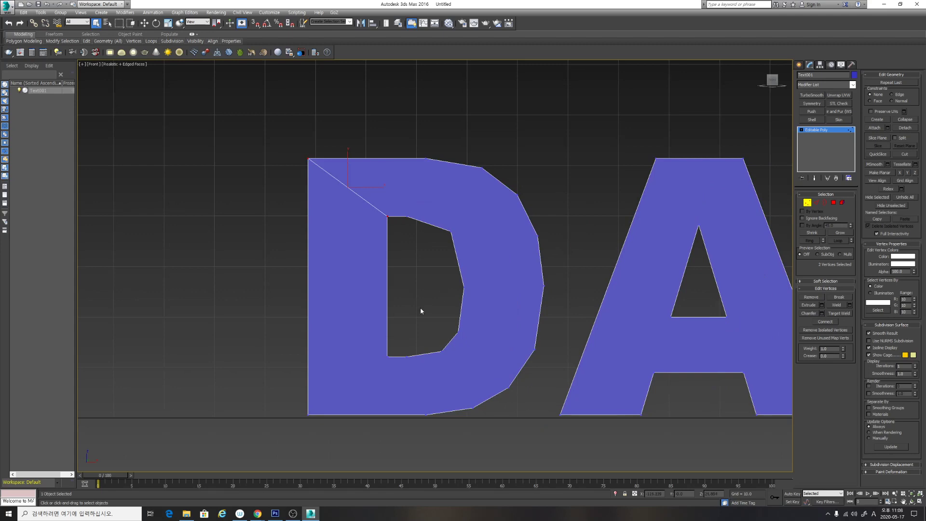
pyautogui.moveTo(261, 314); pyautogui.dragTo(376, 430)
pyautogui.click(548, 203)
pyautogui.moveTo(535, 200); pyautogui.dragTo(506, 200, button='middle')
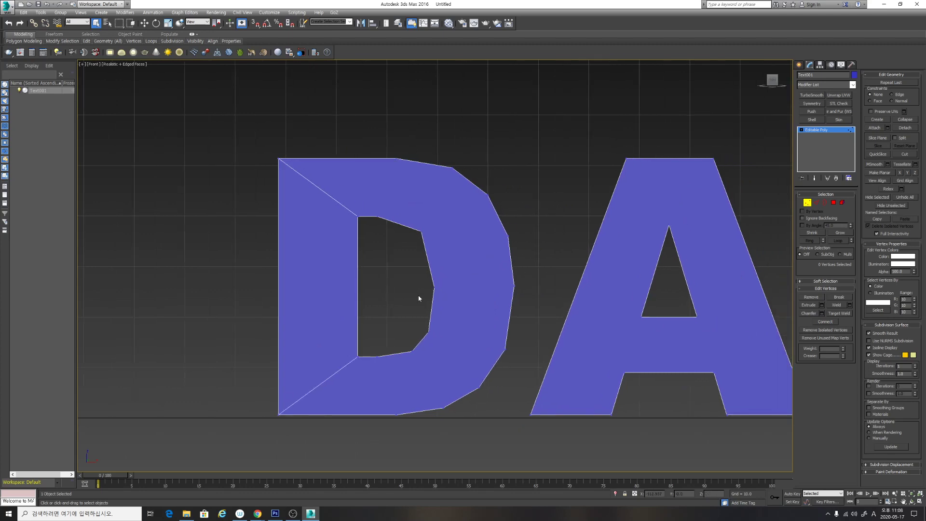
# Connect the inner and outer vertices around the D's curve at its rightmost point, upper right, lower right and lower bend.
pyautogui.moveTo(407, 273); pyautogui.dragTo(529, 306)
pyautogui.hotkey('ctrl', 'shift', 'e')
pyautogui.moveTo(534, 259); pyautogui.dragTo(507, 229, button='middle')
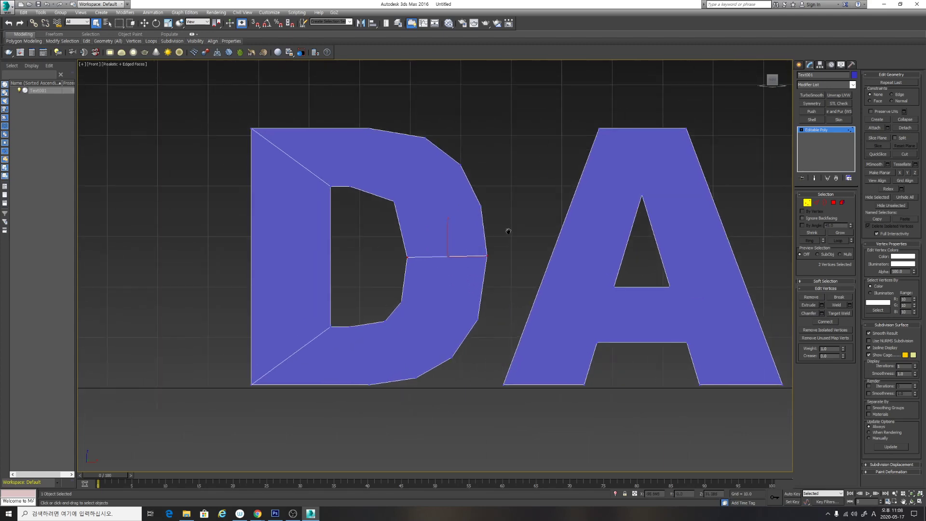
pyautogui.click(559, 190)
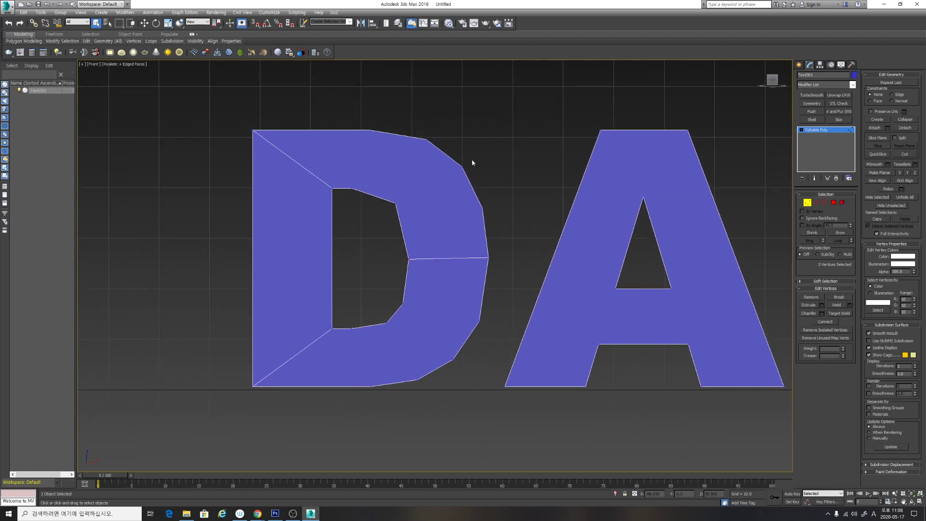
pyautogui.moveTo(414, 207); pyautogui.dragTo(384, 212)
pyautogui.moveTo(429, 392); pyautogui.dragTo(430, 390)
pyautogui.moveTo(456, 310); pyautogui.dragTo(483, 324)
pyautogui.moveTo(511, 256); pyautogui.dragTo(539, 256, button='middle')
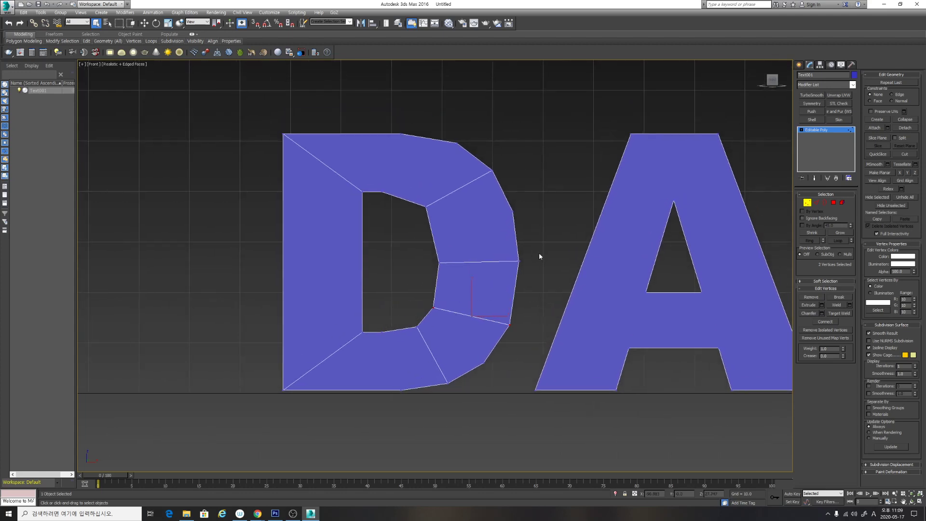
# Connect the inner and outer vertex pairs where the D's curve begins, on both the top and bottom strokes.
pyautogui.moveTo(375, 203); pyautogui.dragTo(408, 120)
pyautogui.moveTo(527, 154); pyautogui.dragTo(564, 133, button='middle')
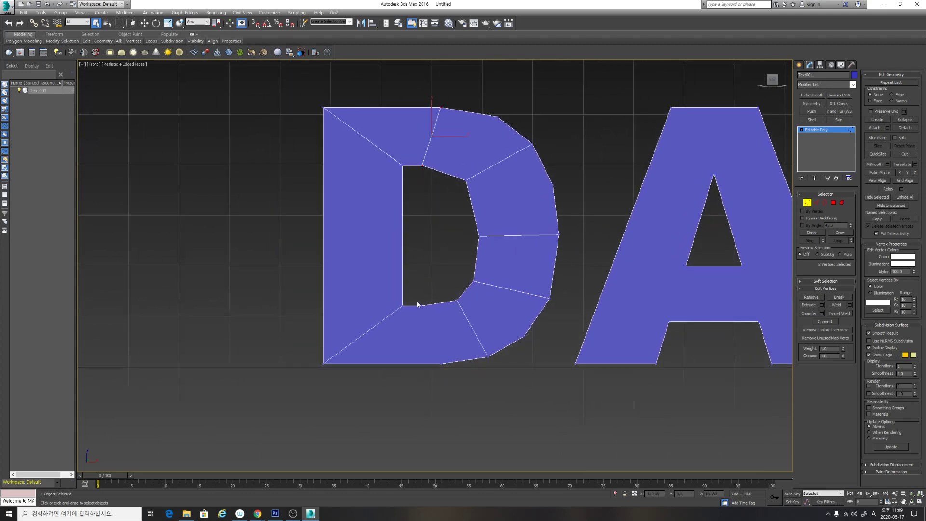
pyautogui.moveTo(417, 304); pyautogui.dragTo(444, 378)
pyautogui.hotkey('ctrl', 'shift', 'e')
pyautogui.click(531, 357)
pyautogui.moveTo(518, 335); pyautogui.dragTo(457, 352, button='middle')
pyautogui.moveTo(471, 277); pyautogui.dragTo(461, 293, button='middle')
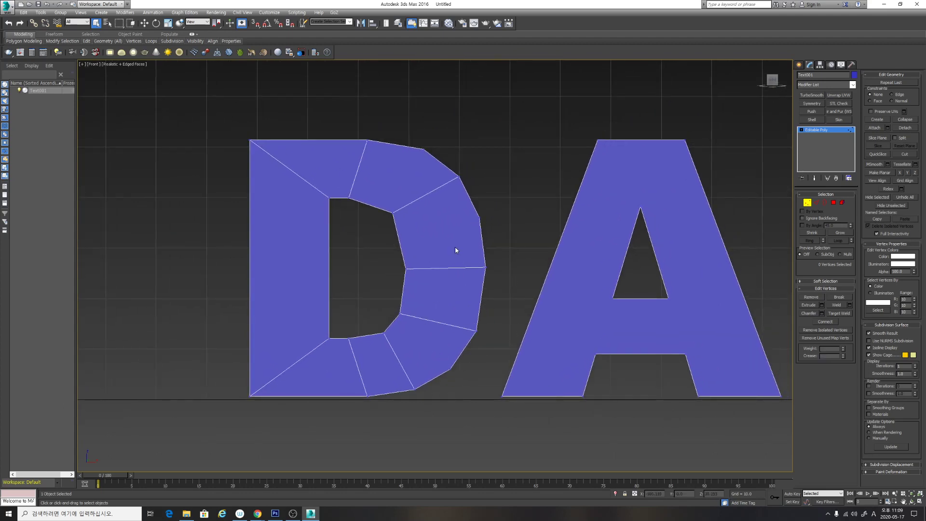
pyautogui.click(425, 148)
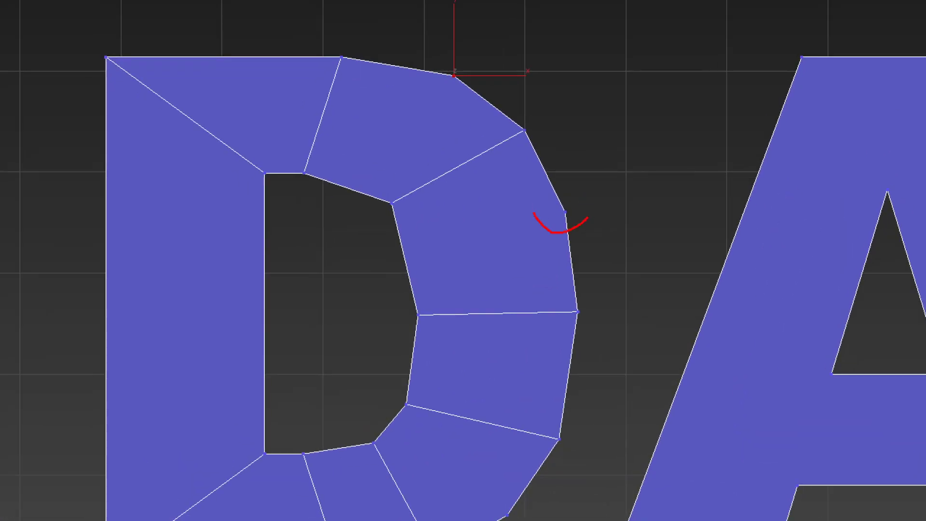
pyautogui.moveTo(410, 261); pyautogui.dragTo(400, 284)
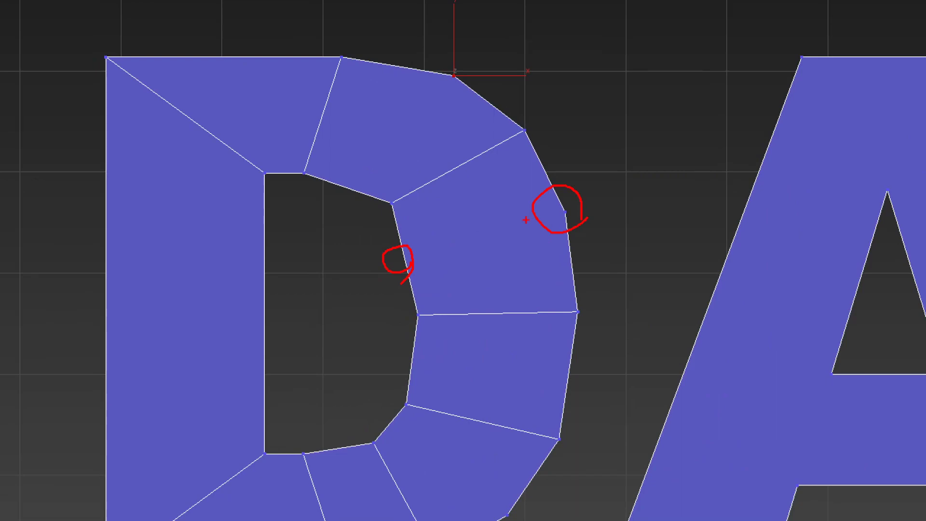
pyautogui.moveTo(601, 201)
pyautogui.mouseDown()
pyautogui.moveTo(544, 193)
pyautogui.moveTo(597, 212)
pyautogui.mouseUp()
pyautogui.moveTo(587, 144); pyautogui.dragTo(563, 227)
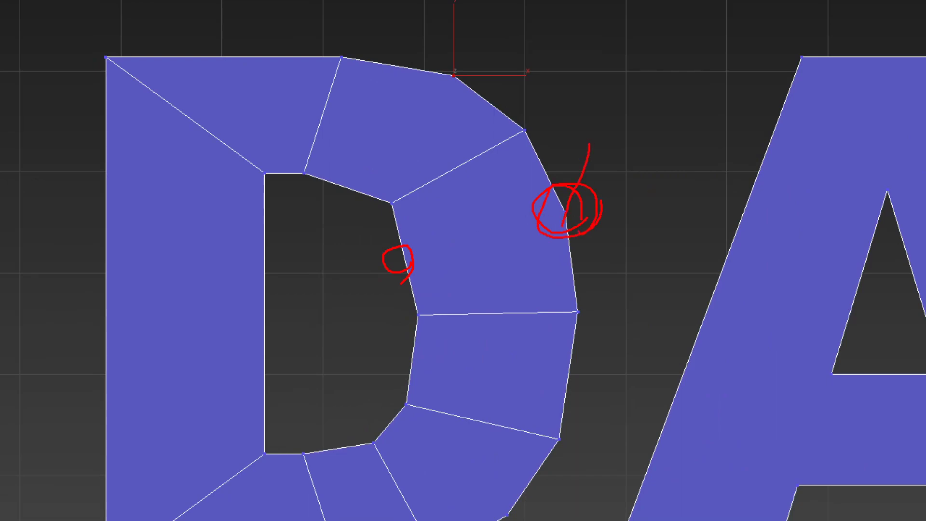
pyautogui.moveTo(554, 169); pyautogui.dragTo(594, 195)
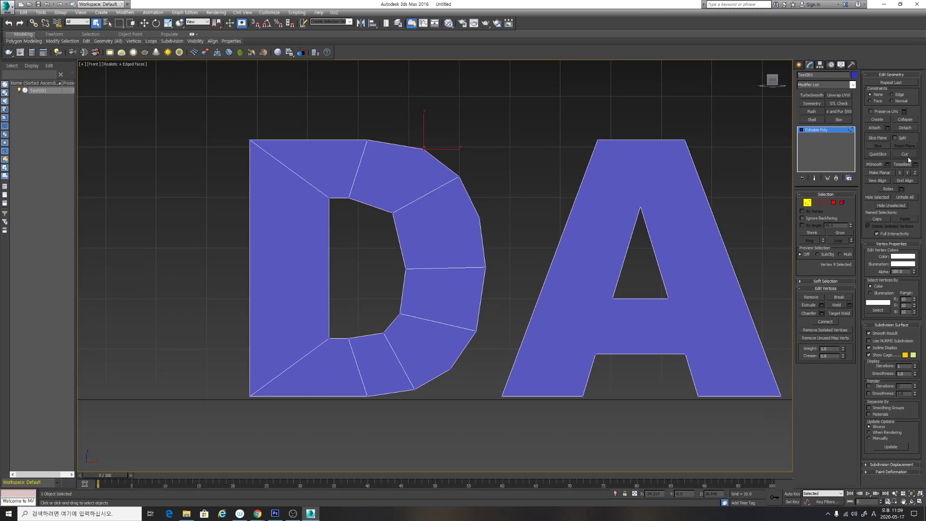
# Cut an edge from the D's unconnected right outer vertex to the hole's edge and move the new inner vertex slightly outward.
pyautogui.click(905, 155)
pyautogui.click(480, 217)
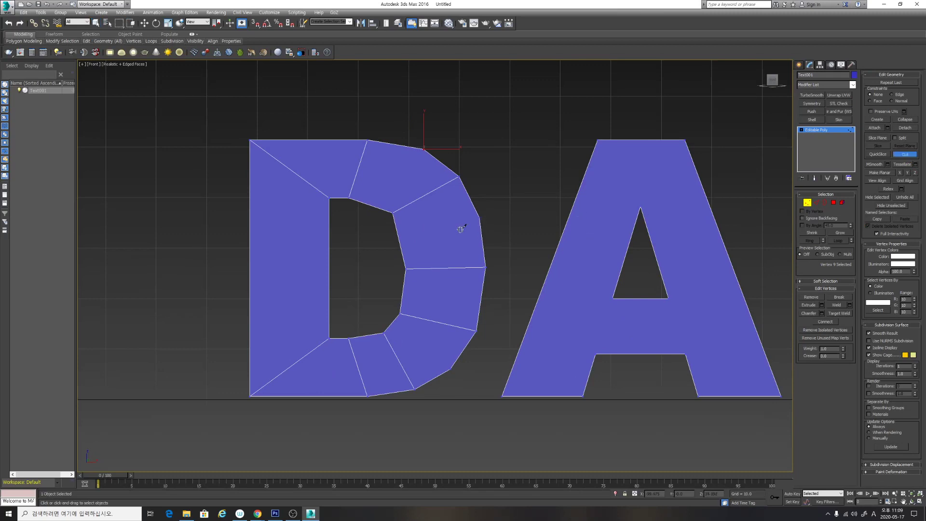
pyautogui.click(400, 238)
pyautogui.press('w')
pyautogui.click(399, 238)
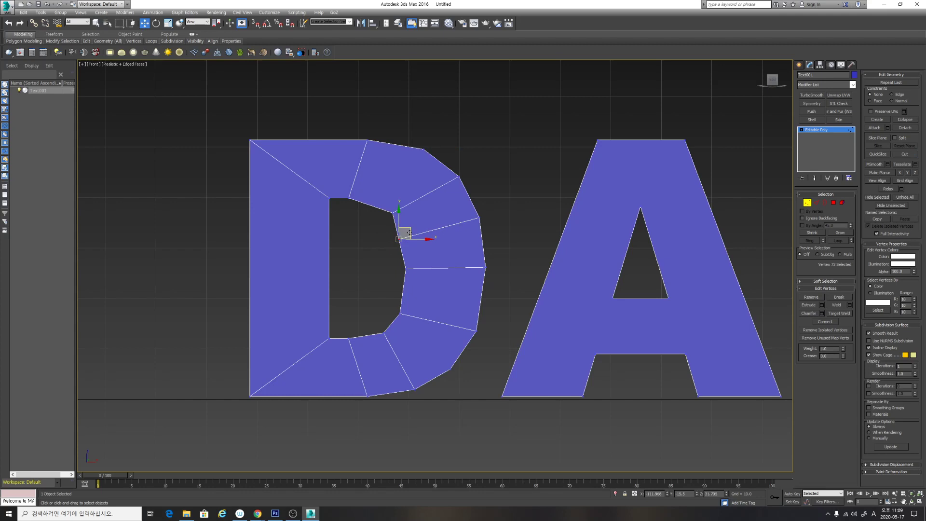
pyautogui.moveTo(416, 232); pyautogui.dragTo(414, 230)
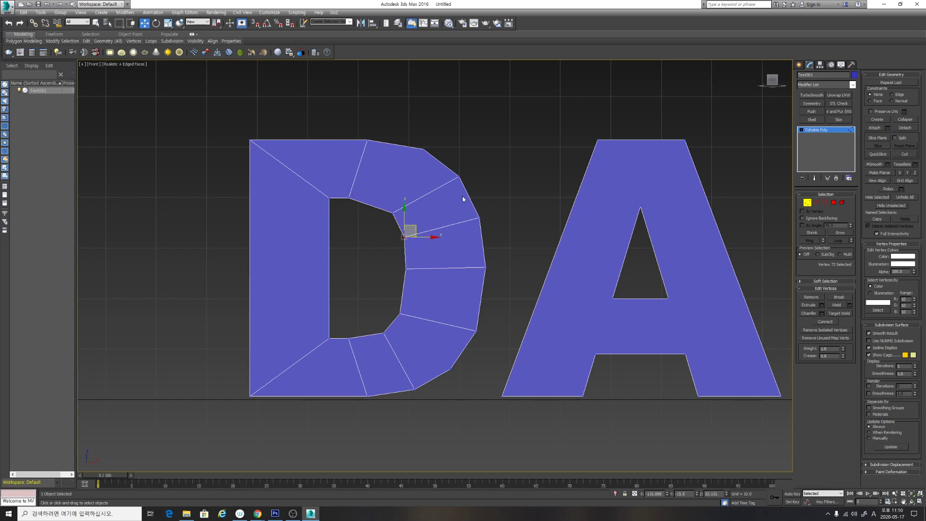
# Move the D's connected upper-right outer vertex up and inward, and remove the two unconnected vertices from the outer curve.
pyautogui.click(478, 179)
pyautogui.click(459, 175)
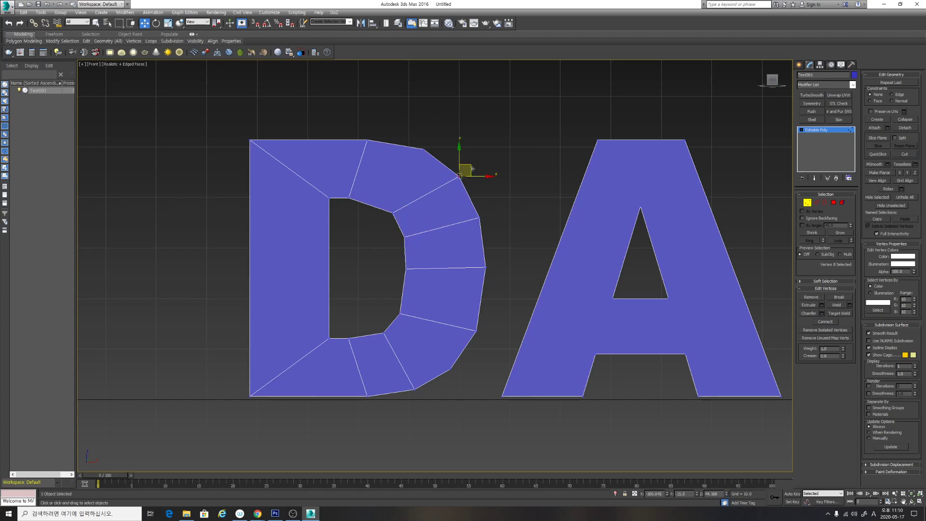
pyautogui.moveTo(466, 162); pyautogui.dragTo(428, 158)
pyautogui.click(453, 169)
pyautogui.keyDown('ctrl'); pyautogui.click(450, 369); pyautogui.keyUp('ctrl')
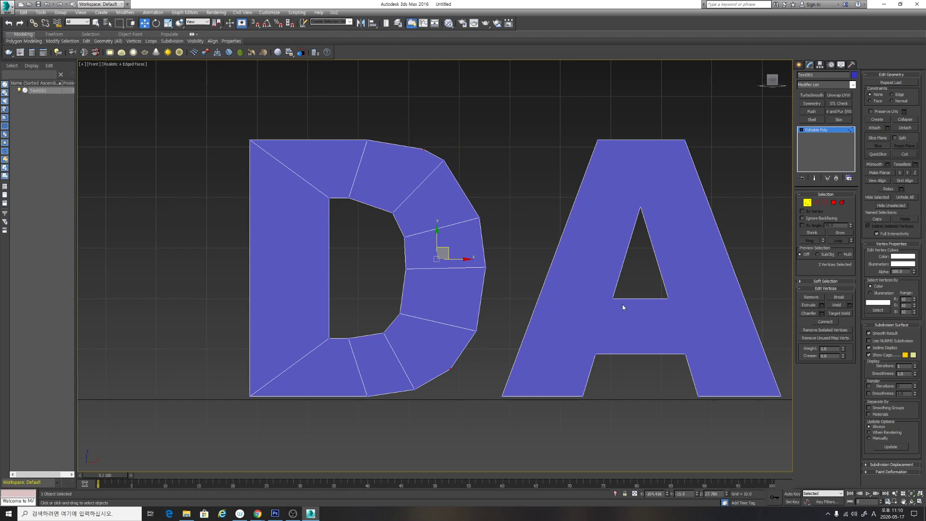
pyautogui.press('BackSpace')
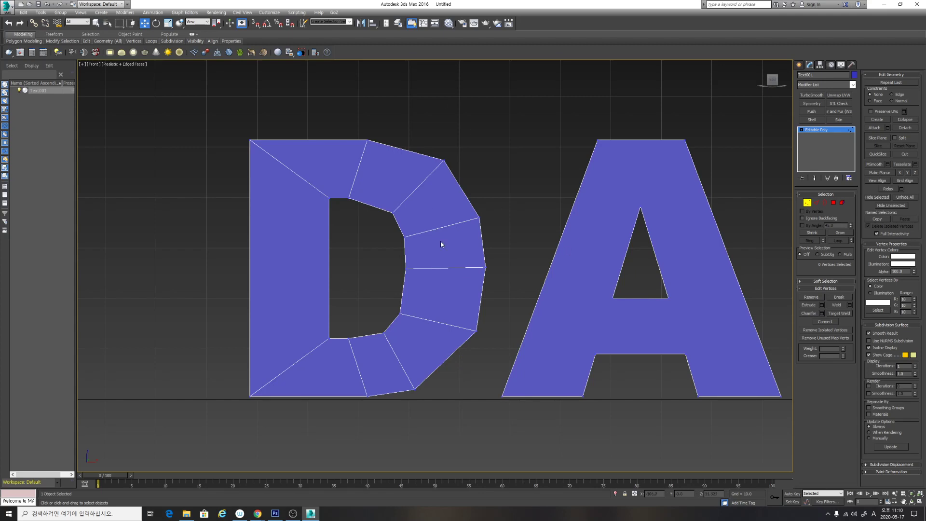
# Reposition the D's lower-right and upper-right outer vertices and the upper inner vertex to even out the curve.
pyautogui.click(414, 388)
pyautogui.moveTo(426, 382); pyautogui.dragTo(439, 377)
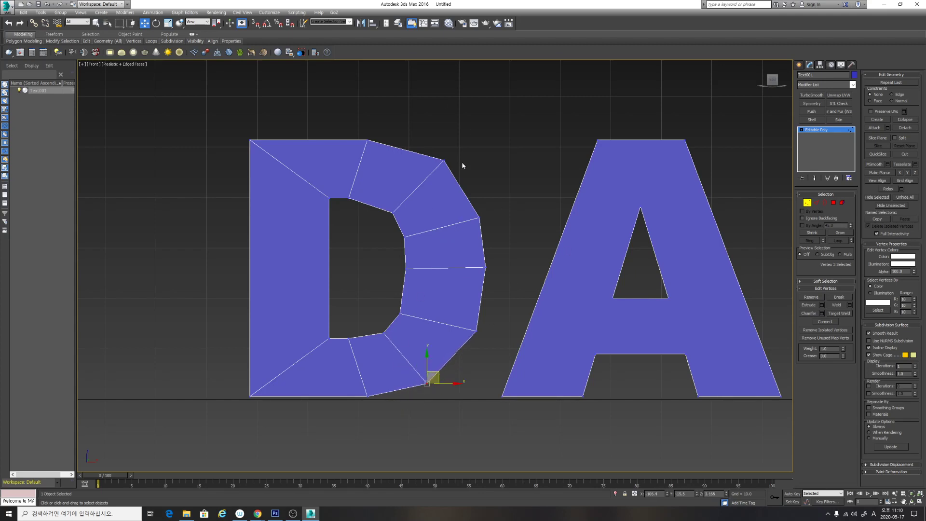
pyautogui.moveTo(423, 185); pyautogui.dragTo(422, 185)
pyautogui.moveTo(454, 152); pyautogui.dragTo(450, 148)
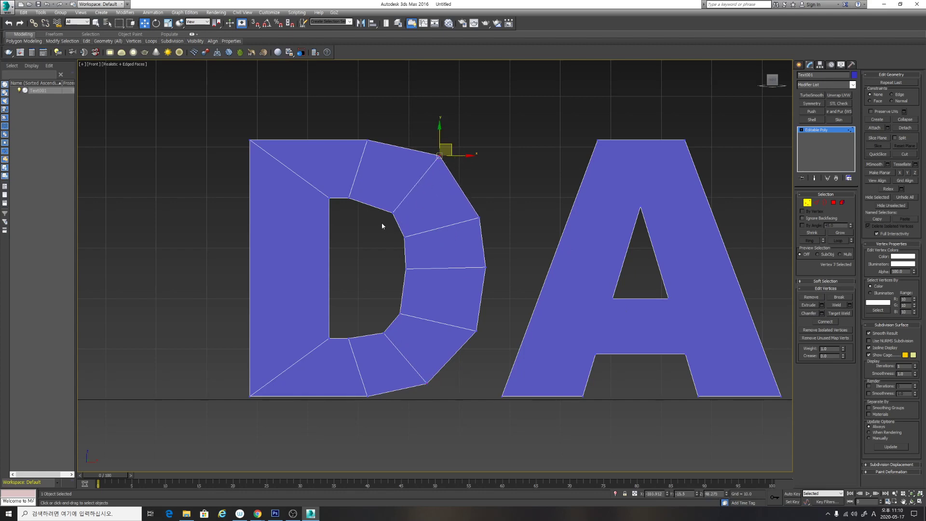
pyautogui.moveTo(382, 224); pyautogui.dragTo(398, 195)
pyautogui.click(440, 156)
pyautogui.moveTo(447, 148); pyautogui.dragTo(445, 149)
# Move the D's outer vertex above its rightmost point upward and the one below it downward for even segment spacing.
pyautogui.click(480, 216)
pyautogui.moveTo(483, 216); pyautogui.dragTo(478, 201)
pyautogui.click(477, 331)
pyautogui.moveTo(476, 331); pyautogui.dragTo(471, 338)
pyautogui.click(457, 403)
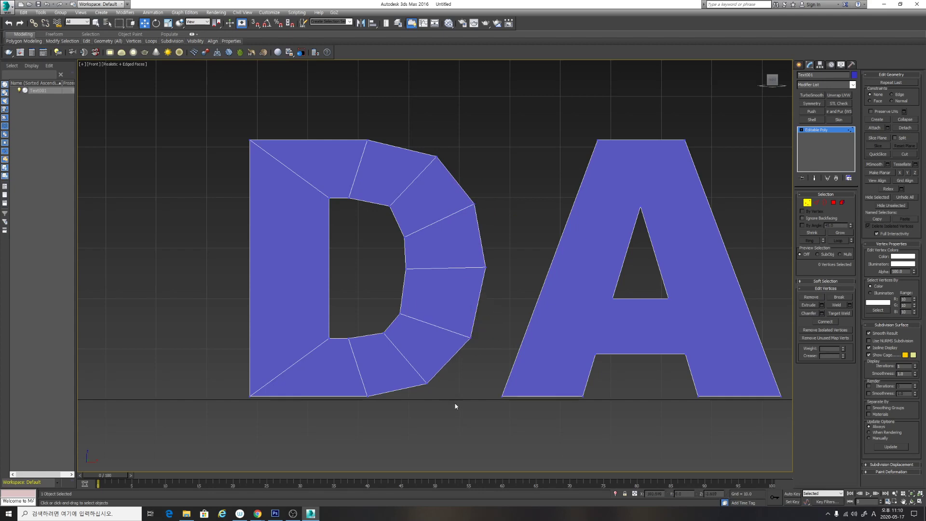
# Connect both bottom corners of the A's triangular hole to the corners of the crossbar directly below.
pyautogui.moveTo(612, 200); pyautogui.dragTo(587, 205, button='middle')
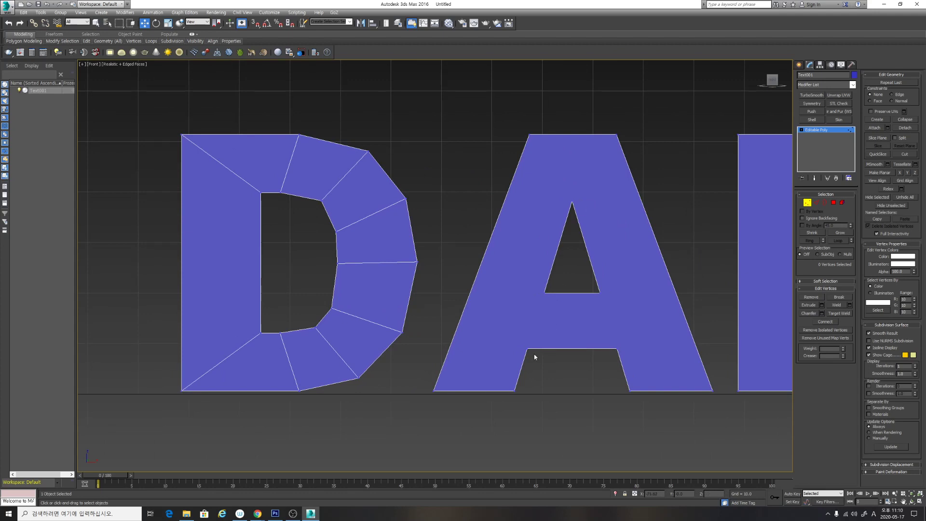
pyautogui.moveTo(519, 360); pyautogui.dragTo(555, 276)
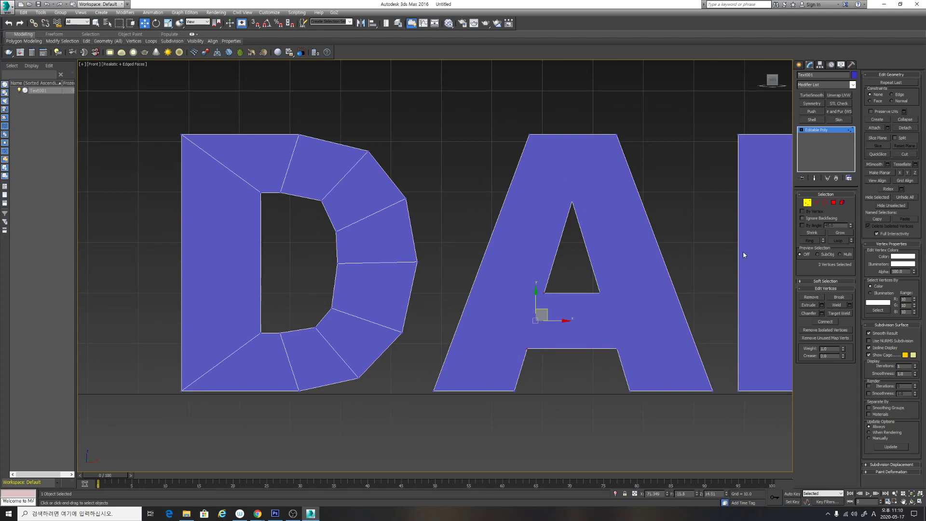
pyautogui.click(824, 321)
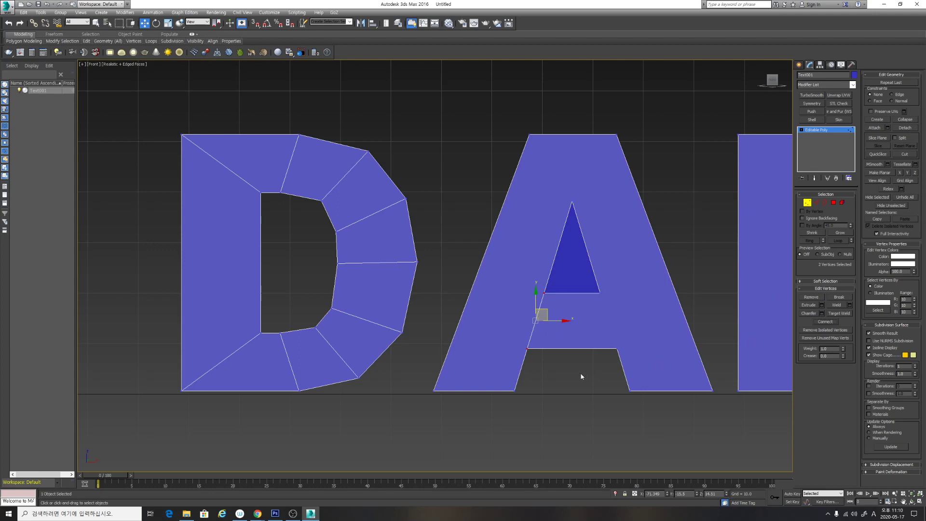
pyautogui.moveTo(632, 272); pyautogui.dragTo(632, 273)
pyautogui.click(825, 321)
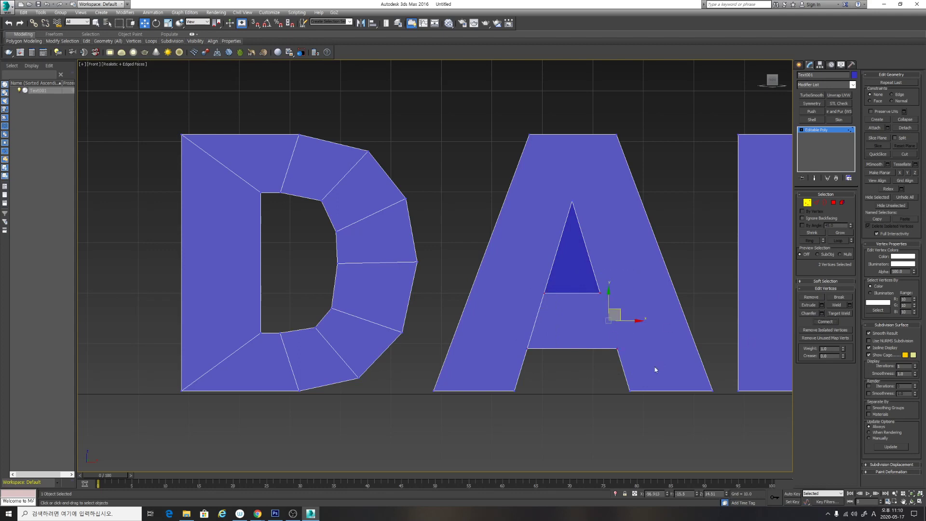
# Undo the latest vertex connections on the A and connect the hole's lower-right corner to the crossbar corner directly below it.
pyautogui.hotkey('ctrl', 'z')
pyautogui.hotkey('ctrl', 'z')
pyautogui.moveTo(585, 369); pyautogui.dragTo(634, 272)
pyautogui.click(835, 322)
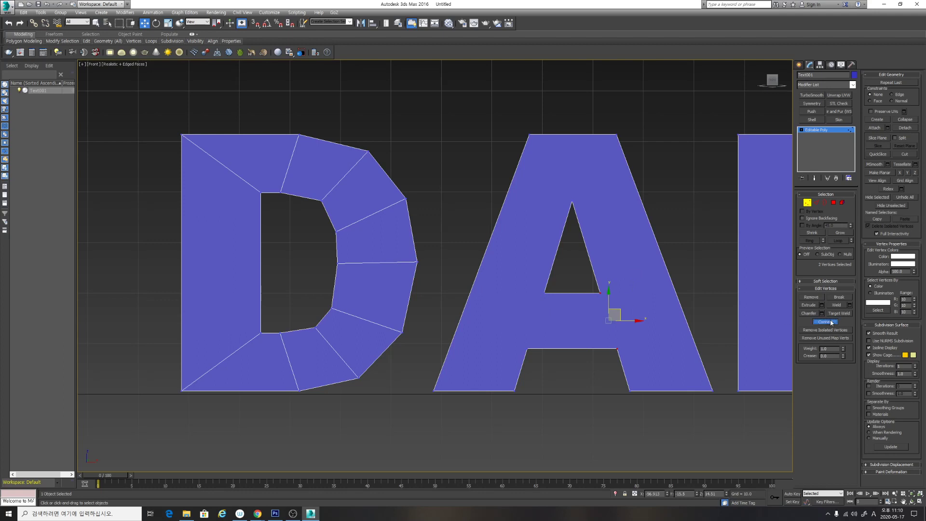
pyautogui.click(638, 283)
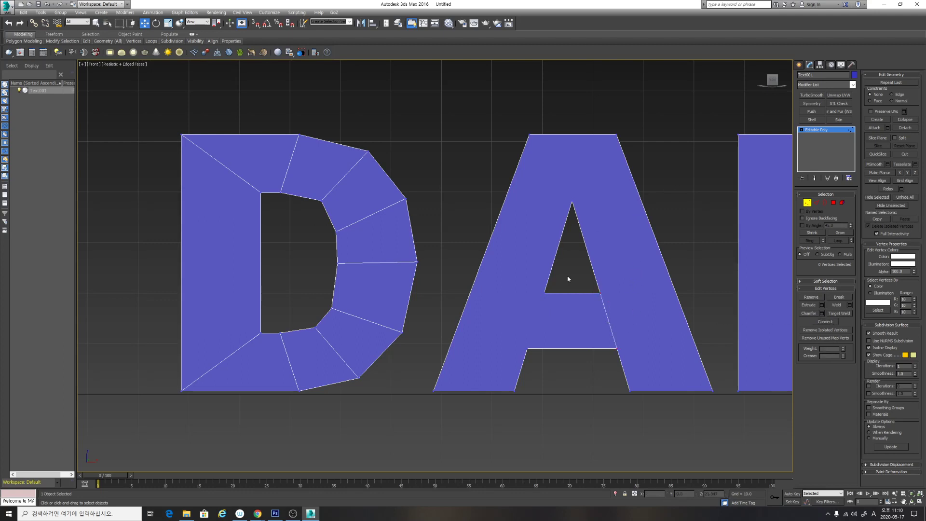
# Try to connect the lower-left corner of the A's hole to the crossbar corner directly below it.
pyautogui.scroll(5, 573, 203)
pyautogui.moveTo(577, 204); pyautogui.dragTo(507, 173, button='middle')
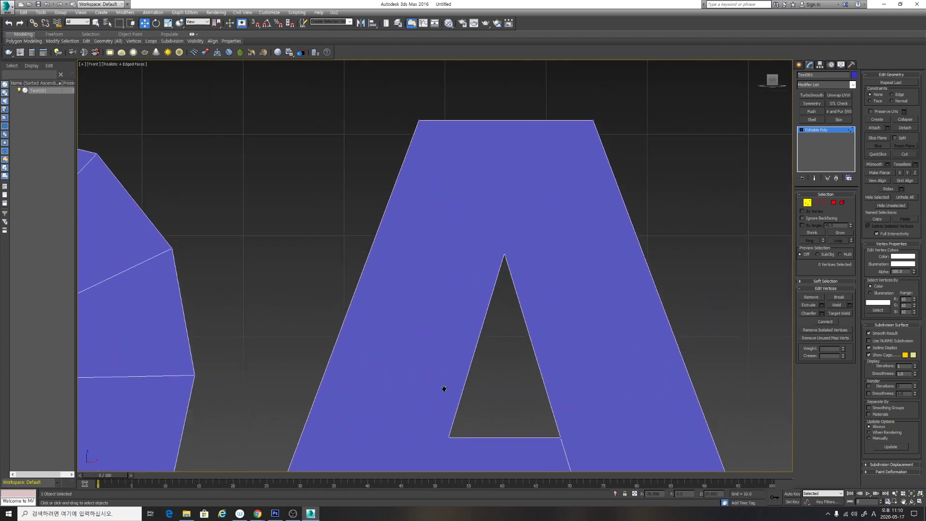
pyautogui.moveTo(444, 389); pyautogui.dragTo(484, 219, button='middle')
pyautogui.click(455, 379)
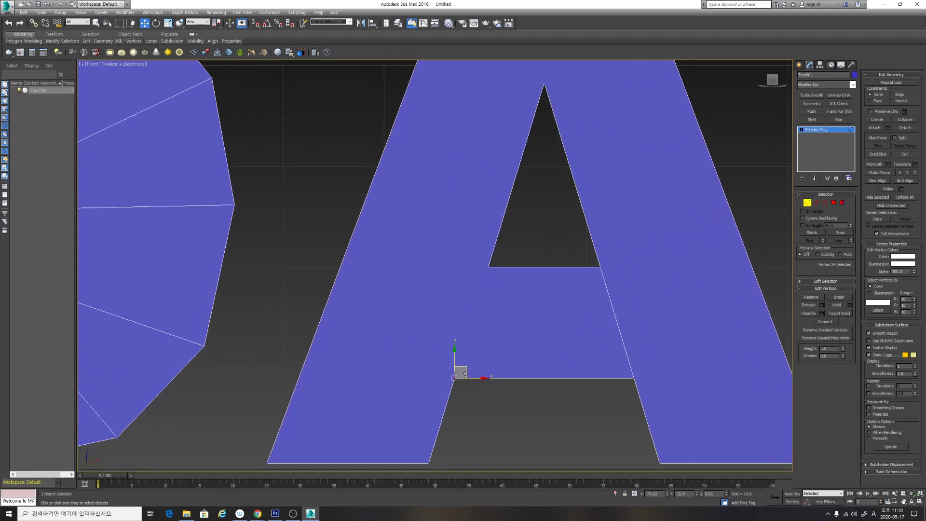
pyautogui.click(489, 266)
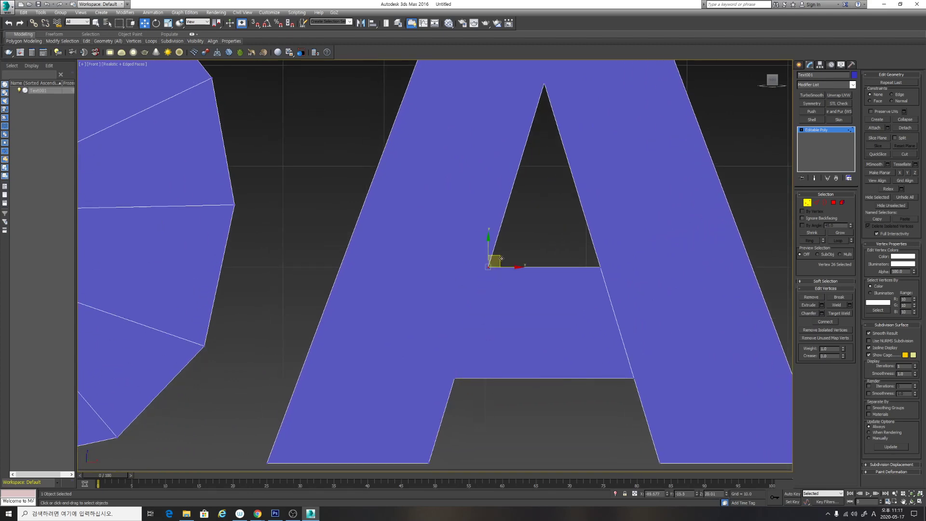
pyautogui.scroll(-3, 483, 297)
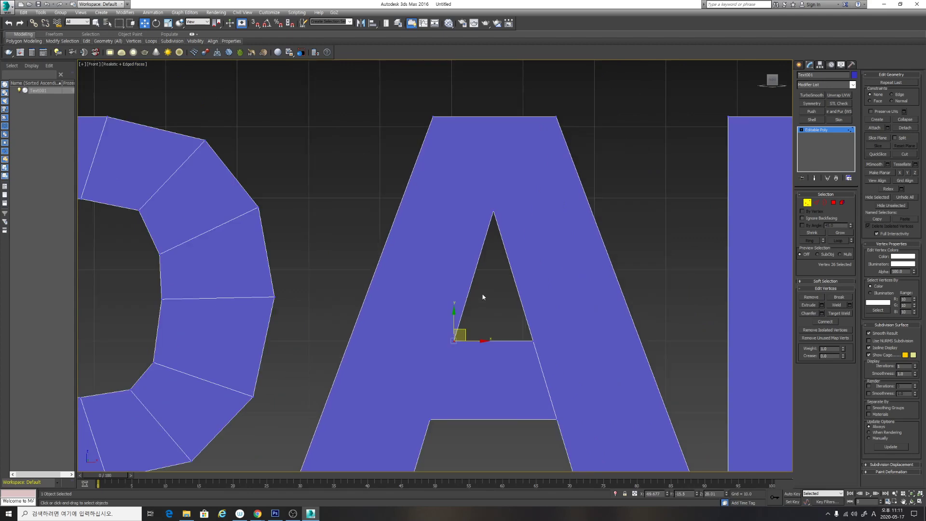
pyautogui.scroll(-3, 483, 297)
pyautogui.moveTo(455, 368); pyautogui.dragTo(502, 269)
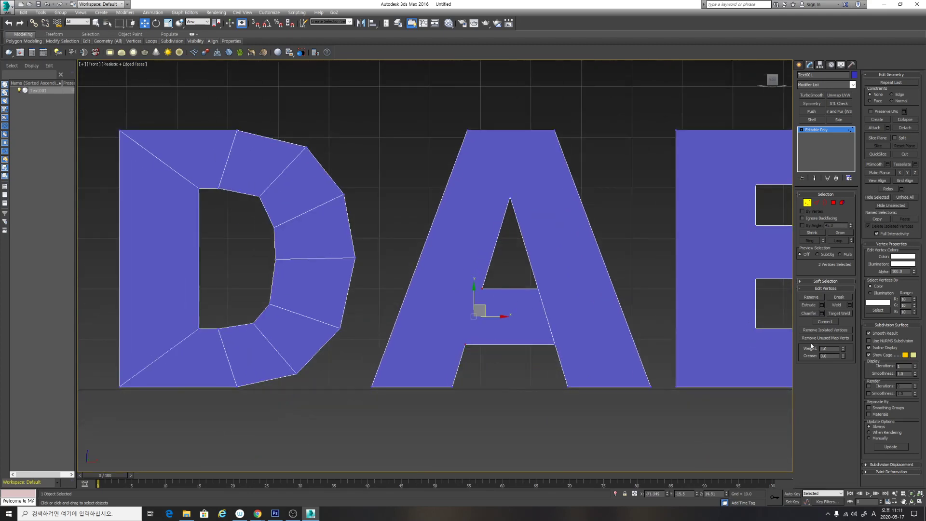
pyautogui.click(640, 224)
pyautogui.moveTo(557, 252); pyautogui.dragTo(577, 257, button='middle')
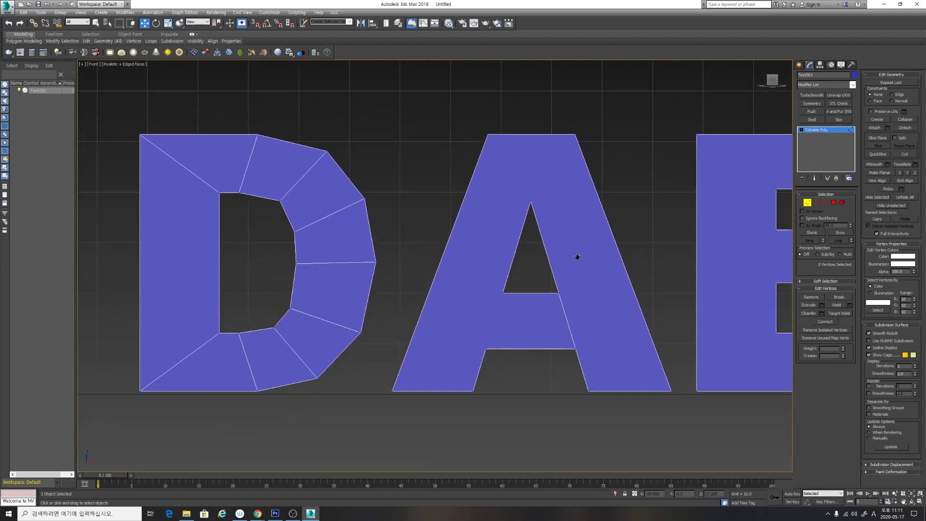
pyautogui.scroll(3, 521, 285)
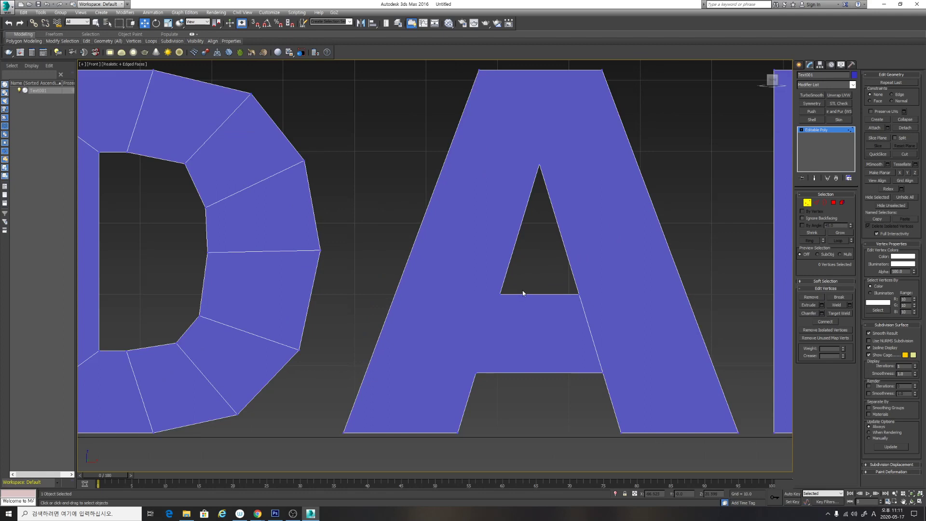
# Cut an edge from the A hole's lower-left corner to the crossbar corner below it, and undo the stray extra cut.
pyautogui.click(904, 155)
pyautogui.click(476, 373)
pyautogui.click(476, 372)
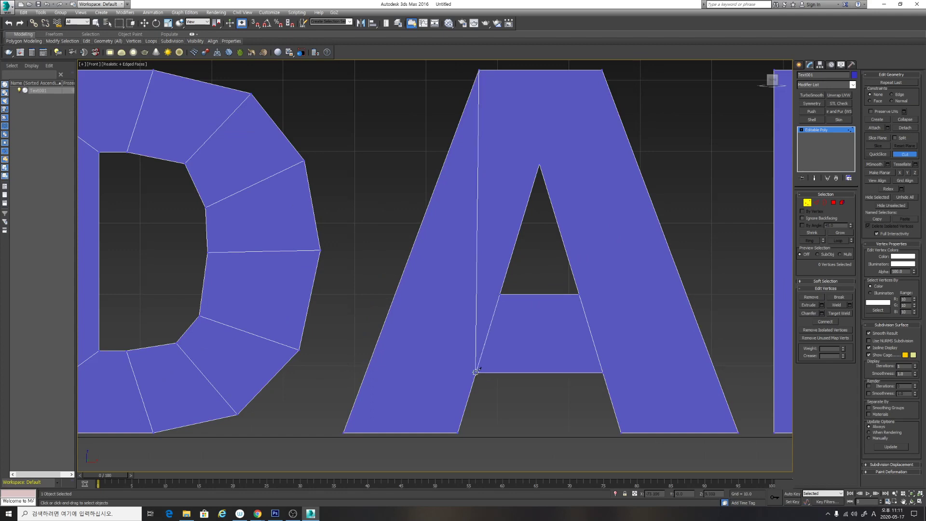
pyautogui.hotkey('ctrl', 'z')
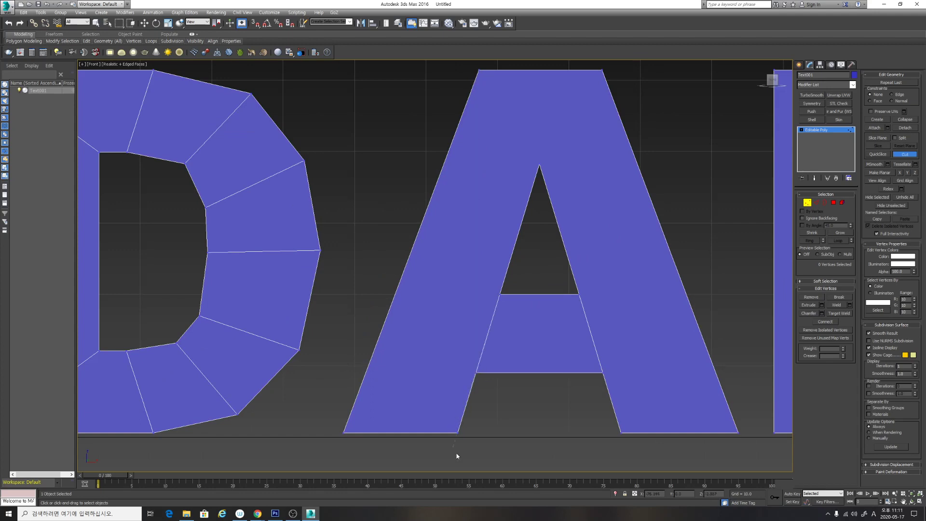
# Cut two roughly horizontal edges across the A's left leg, from the crossbar's lower and upper left corners to the outer edge.
pyautogui.click(476, 372)
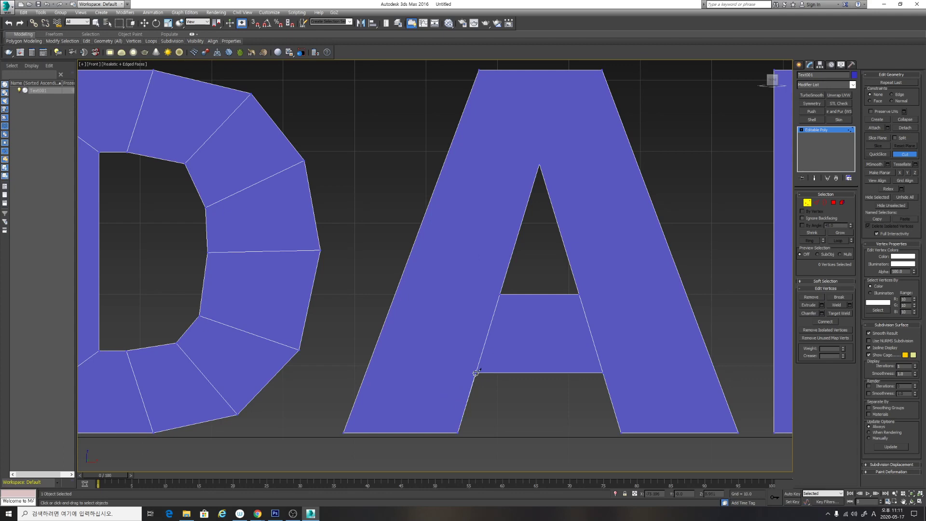
pyautogui.click(368, 372)
pyautogui.rightClick(367, 373)
pyautogui.click(500, 294)
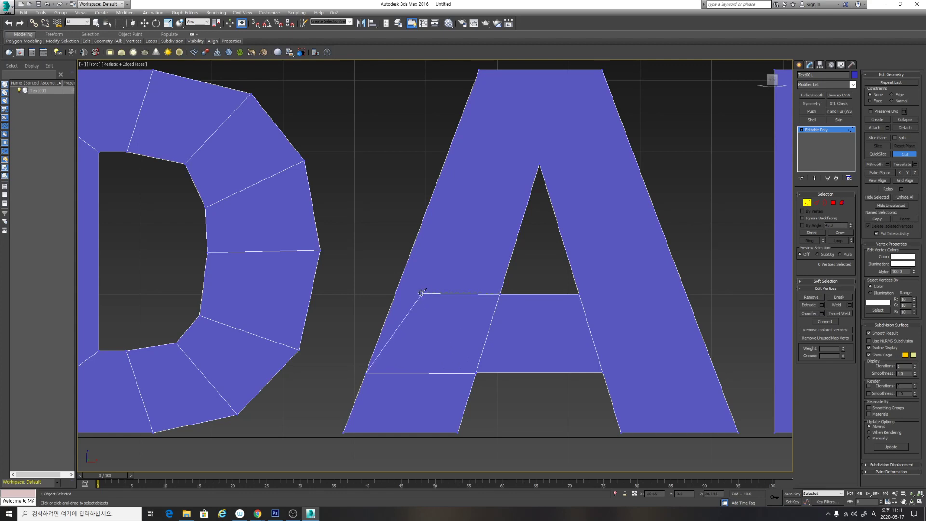
pyautogui.click(397, 291)
# Cut two roughly horizontal edges across the A's right leg, from the crossbar's upper and lower right corners to the outer edge.
pyautogui.click(579, 293)
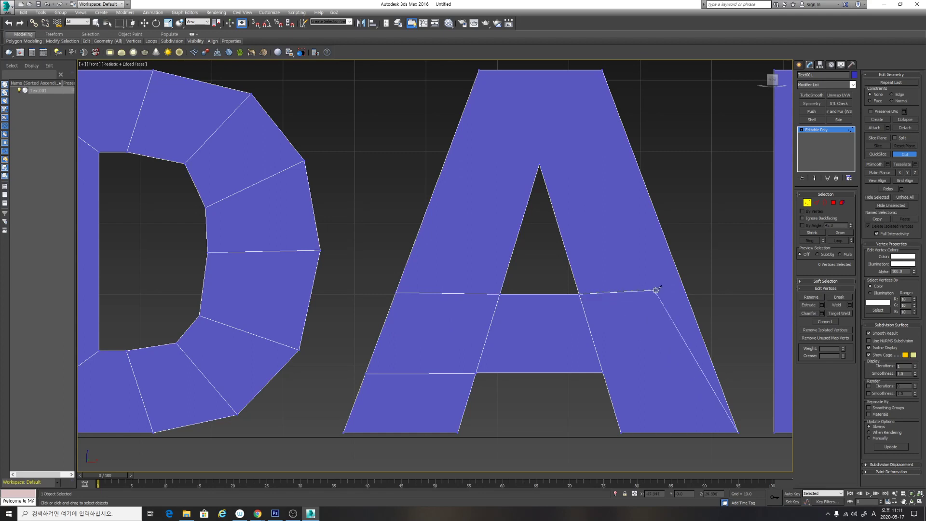
pyautogui.click(685, 290)
pyautogui.rightClick(685, 289)
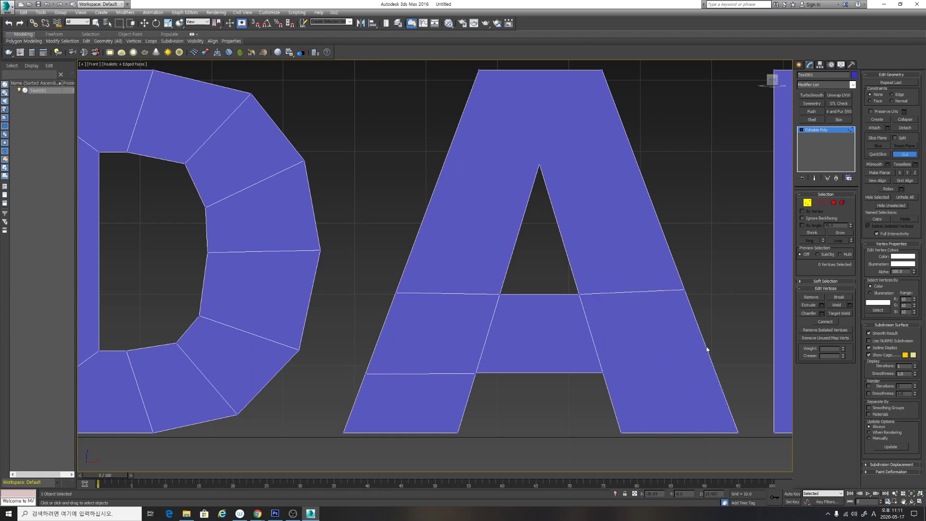
pyautogui.click(603, 372)
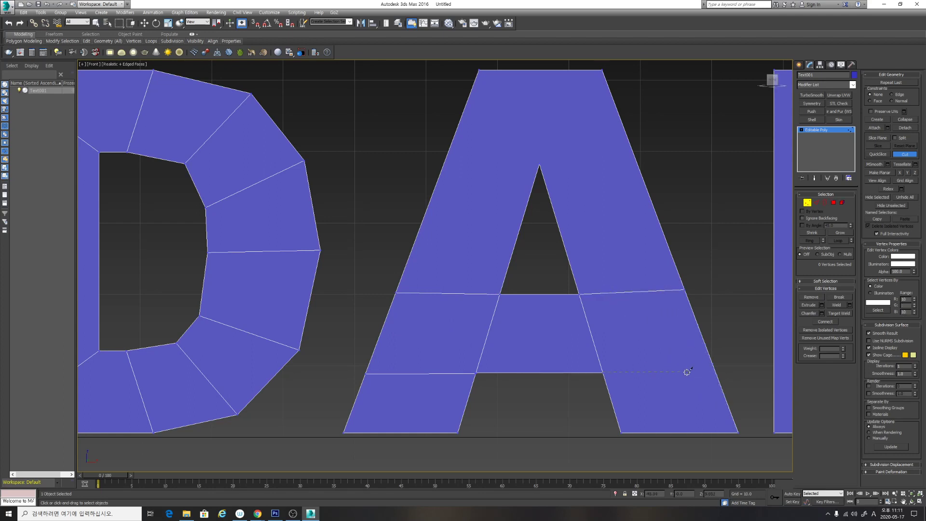
pyautogui.click(712, 367)
pyautogui.rightClick(633, 385)
# Connect the apex of the A's triangular hole to the letter's top-left outer corner.
pyautogui.moveTo(612, 293); pyautogui.dragTo(579, 336, button='middle')
pyautogui.scroll(-1, 579, 337)
pyautogui.scroll(2, 542, 246)
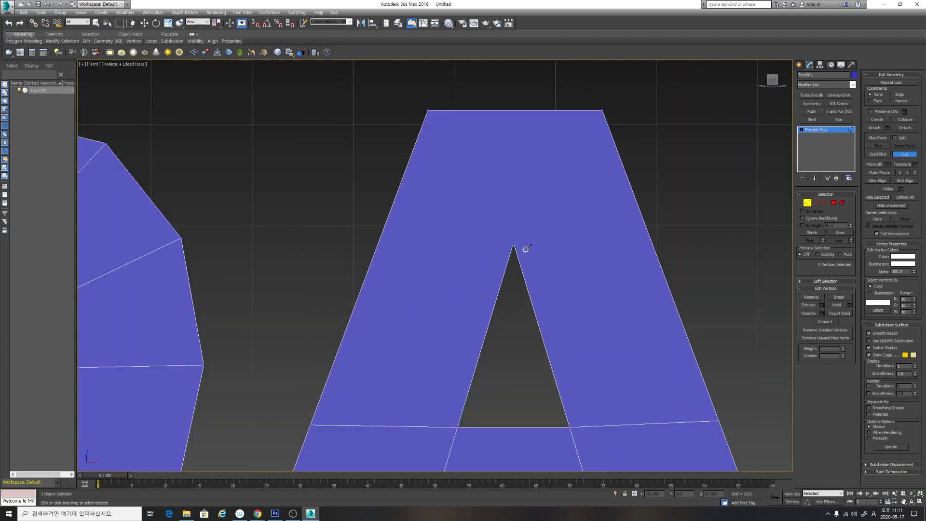
pyautogui.press('w')
pyautogui.moveTo(540, 261); pyautogui.dragTo(534, 263)
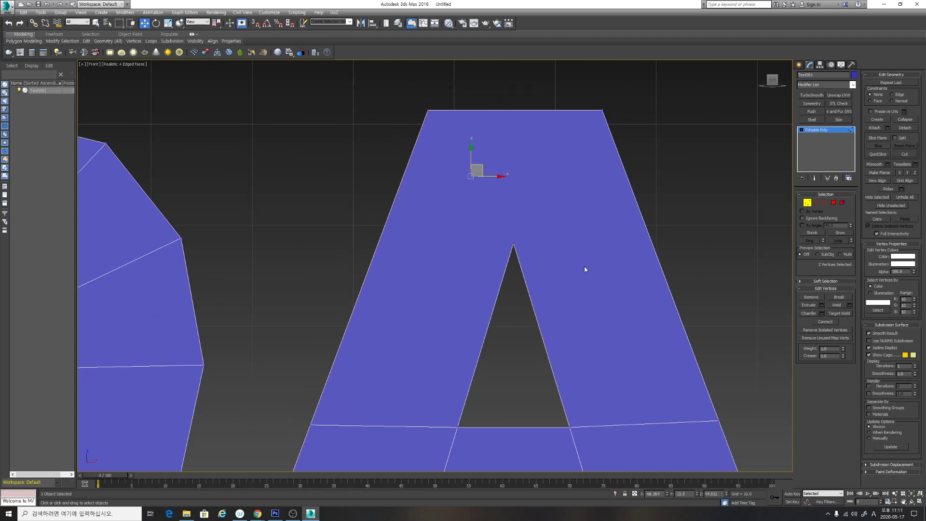
pyautogui.hotkey('ctrl', 'shift', 'e')
pyautogui.moveTo(666, 176); pyautogui.dragTo(700, 200, button='middle')
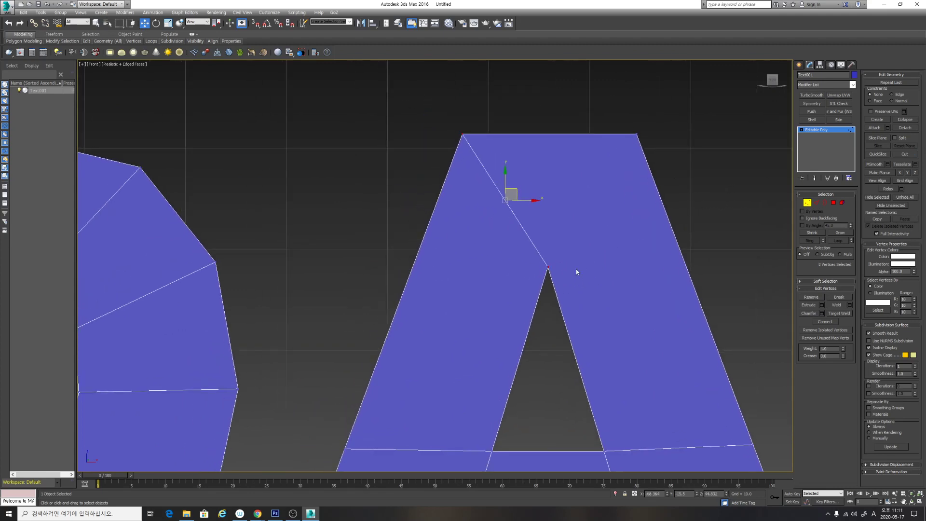
# Cut an edge from the right side of the A's hole, just below the apex, to the letter's top-right outer corner.
pyautogui.hotkey('alt', 'c')
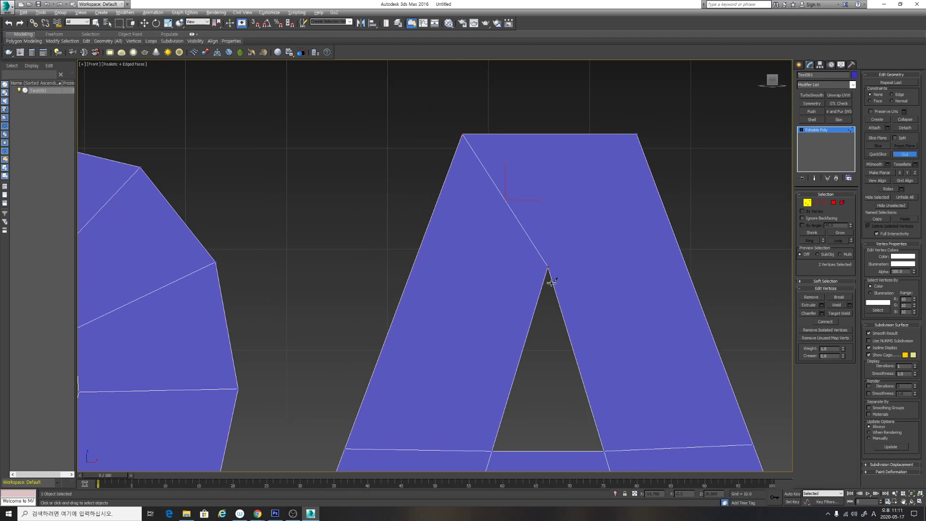
pyautogui.click(553, 282)
pyautogui.click(637, 135)
pyautogui.press('w')
# Move the new vertex beside the A hole's apex up level with the apex to form a short flat top.
pyautogui.click(553, 282)
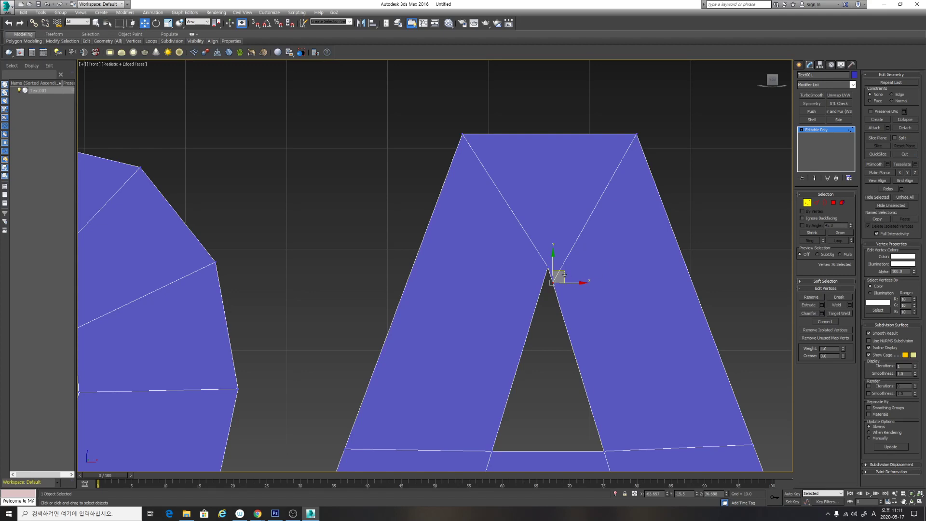
pyautogui.moveTo(564, 274)
pyautogui.mouseDown()
pyautogui.moveTo(569, 259)
pyautogui.moveTo(564, 266)
pyautogui.mouseUp()
pyautogui.click(557, 308)
pyautogui.click(548, 267)
pyautogui.click(552, 322)
pyautogui.scroll(-3, 581, 304)
pyautogui.moveTo(619, 297); pyautogui.dragTo(540, 215, button='middle')
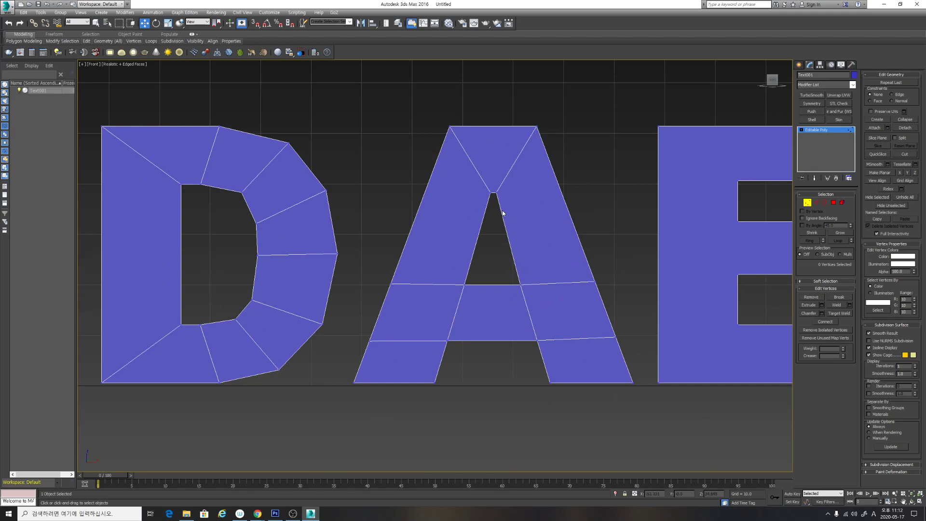
pyautogui.moveTo(527, 209); pyautogui.dragTo(505, 215, button='middle')
pyautogui.scroll(2, 511, 245)
pyautogui.scroll(2, 512, 245)
pyautogui.scroll(-2, 483, 201)
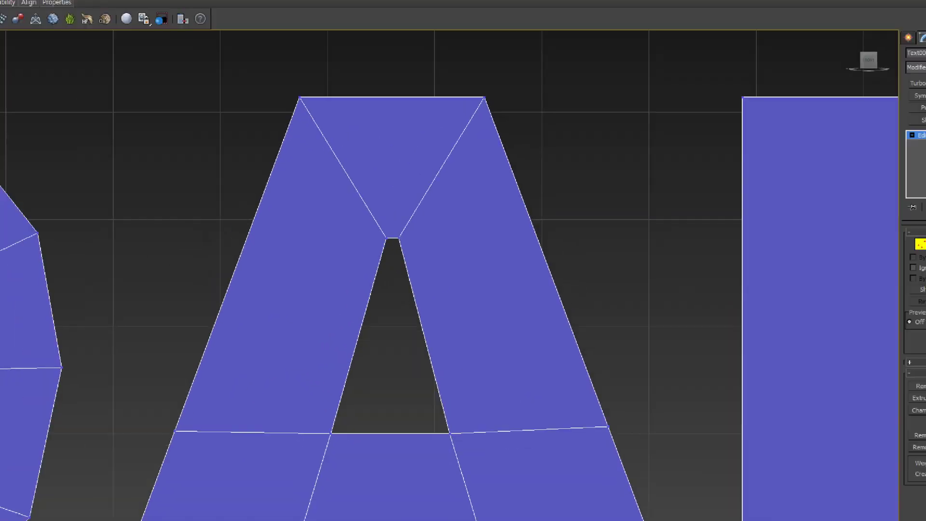
pyautogui.moveTo(416, 168)
pyautogui.mouseDown()
pyautogui.moveTo(434, 191)
pyautogui.moveTo(438, 184)
pyautogui.mouseUp()
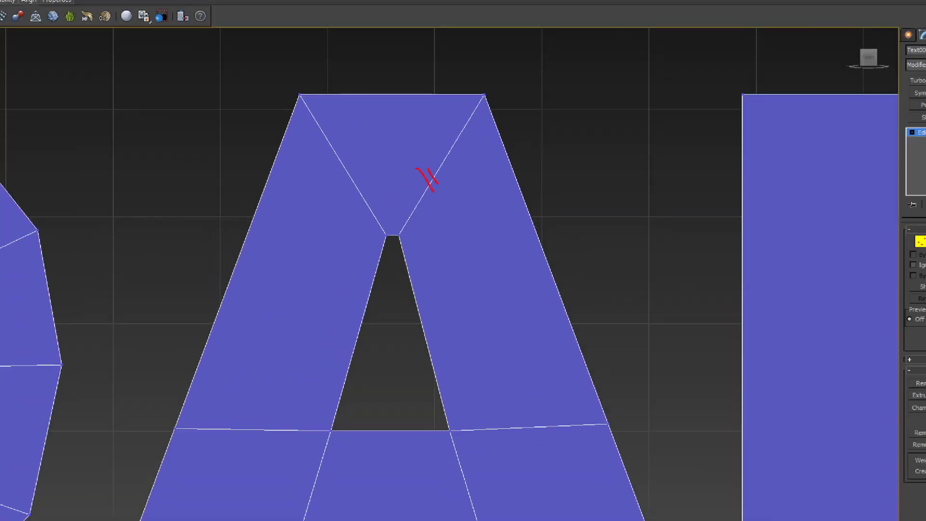
pyautogui.moveTo(532, 181)
pyautogui.mouseDown()
pyautogui.moveTo(520, 208)
pyautogui.moveTo(526, 221)
pyautogui.mouseUp()
pyautogui.moveTo(533, 427); pyautogui.dragTo(541, 447)
pyautogui.moveTo(545, 418); pyautogui.dragTo(548, 430)
pyautogui.moveTo(420, 360); pyautogui.dragTo(451, 370)
pyautogui.moveTo(414, 340); pyautogui.dragTo(454, 357)
pyautogui.press('Escape')
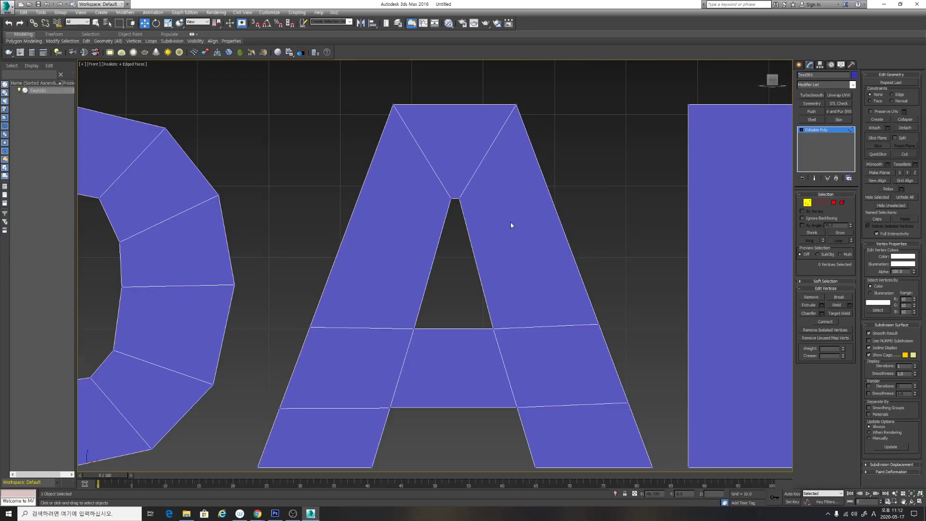
# Connect the E's upper-left and lower-left outer corners to the nearest inner corners of its top and bottom arms.
pyautogui.moveTo(636, 215); pyautogui.dragTo(603, 201, button='middle')
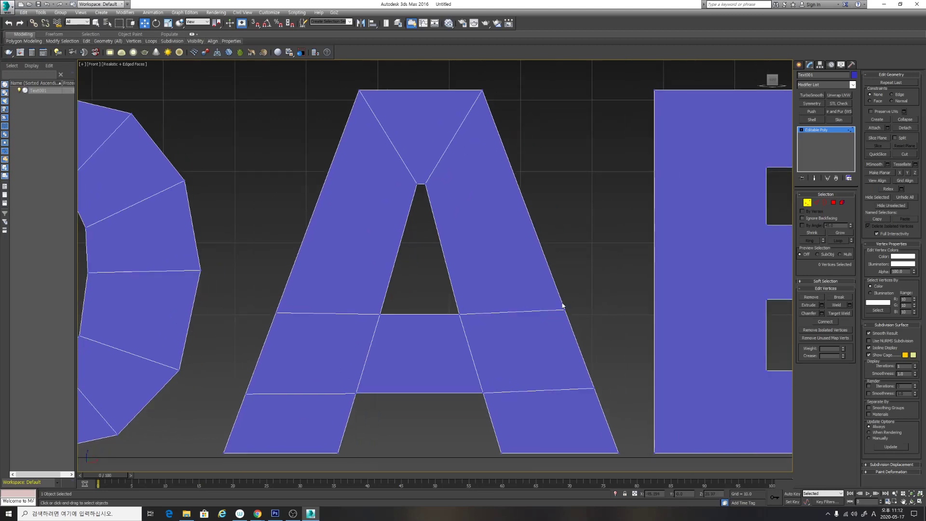
pyautogui.moveTo(553, 281); pyautogui.dragTo(431, 258, button='middle')
pyautogui.scroll(-2, 431, 258)
pyautogui.moveTo(600, 185); pyautogui.dragTo(561, 228, button='middle')
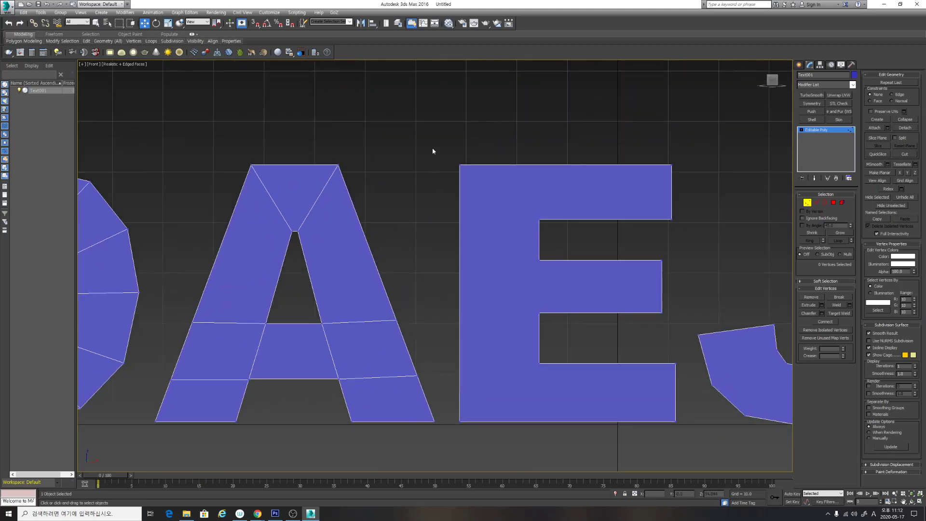
pyautogui.moveTo(432, 138); pyautogui.dragTo(561, 230)
pyautogui.moveTo(533, 254); pyautogui.dragTo(449, 435)
pyautogui.hotkey('ctrl', 'shift', 'e')
pyautogui.hotkey('ctrl', 'shift', 'e')
pyautogui.moveTo(598, 342); pyautogui.dragTo(568, 288, button='middle')
pyautogui.click(600, 263)
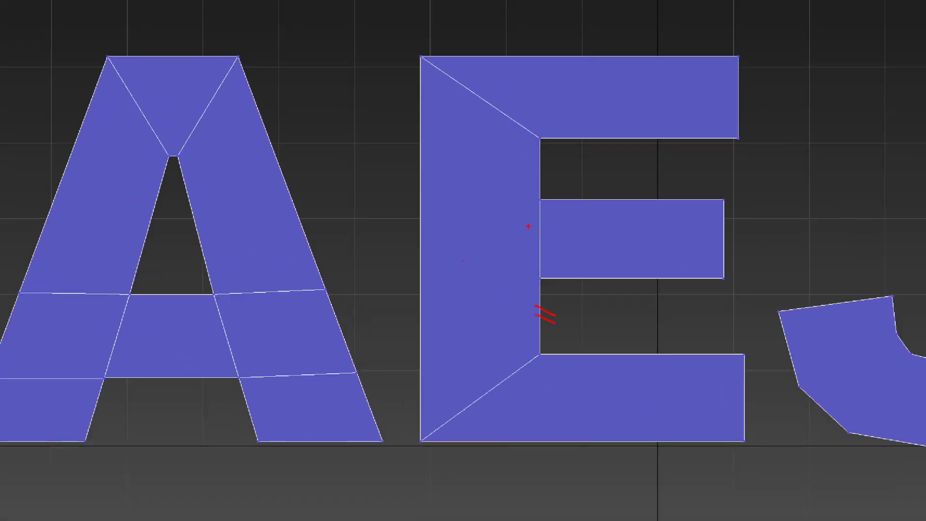
pyautogui.moveTo(529, 225)
pyautogui.mouseDown()
pyautogui.moveTo(552, 237)
pyautogui.moveTo(547, 218)
pyautogui.mouseUp()
pyautogui.moveTo(525, 157); pyautogui.dragTo(552, 165)
pyautogui.moveTo(515, 106); pyautogui.dragTo(510, 129)
pyautogui.moveTo(394, 204); pyautogui.dragTo(442, 231)
pyautogui.moveTo(481, 370); pyautogui.dragTo(506, 416)
pyautogui.press('Escape')
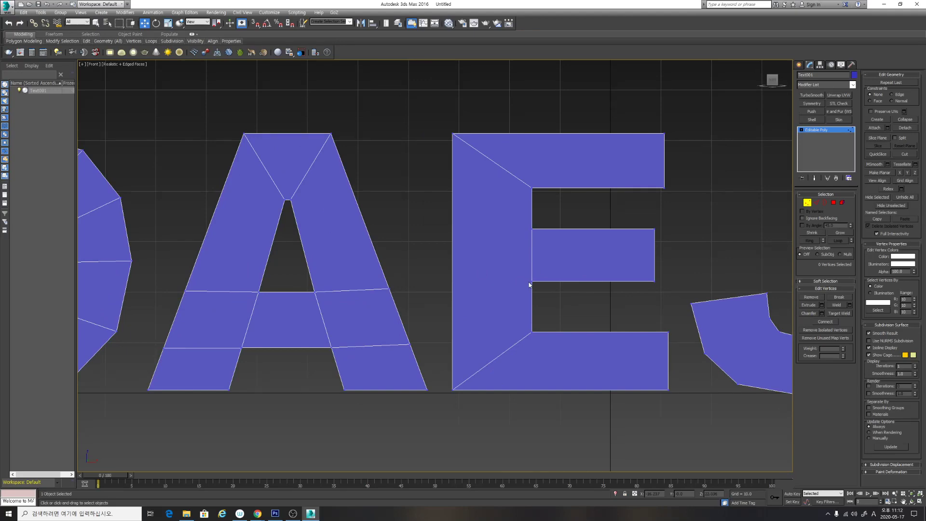
pyautogui.hotkey('ctrl', '1')
pyautogui.click(487, 261)
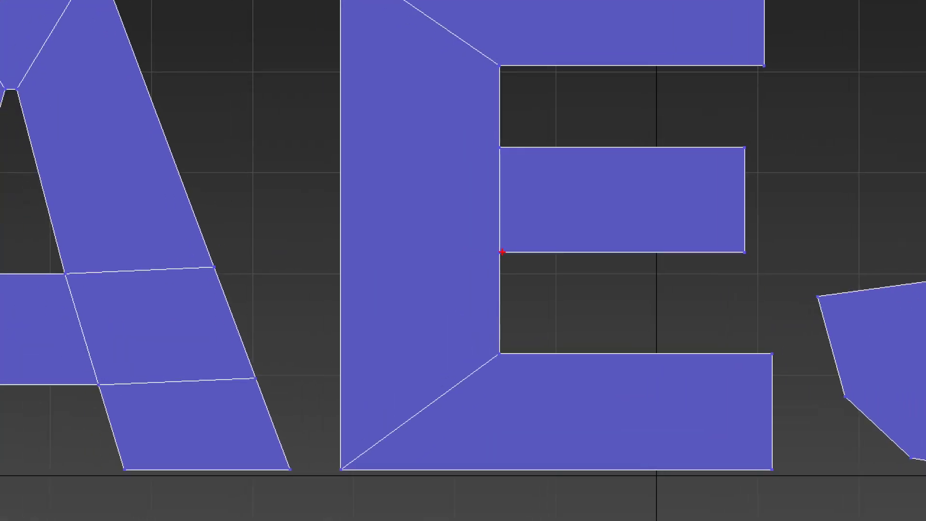
pyautogui.press('g')
pyautogui.keyDown('shift'); pyautogui.moveTo(493, 260); pyautogui.dragTo(407, 265); pyautogui.keyUp('shift')
pyautogui.keyDown('shift'); pyautogui.moveTo(343, 261); pyautogui.dragTo(340, 251); pyautogui.keyUp('shift')
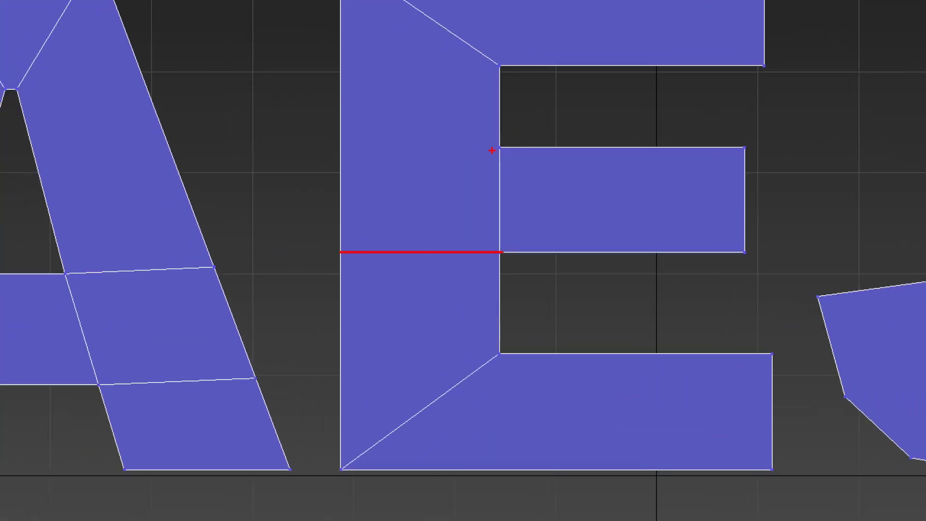
pyautogui.moveTo(498, 147); pyautogui.dragTo(336, 147)
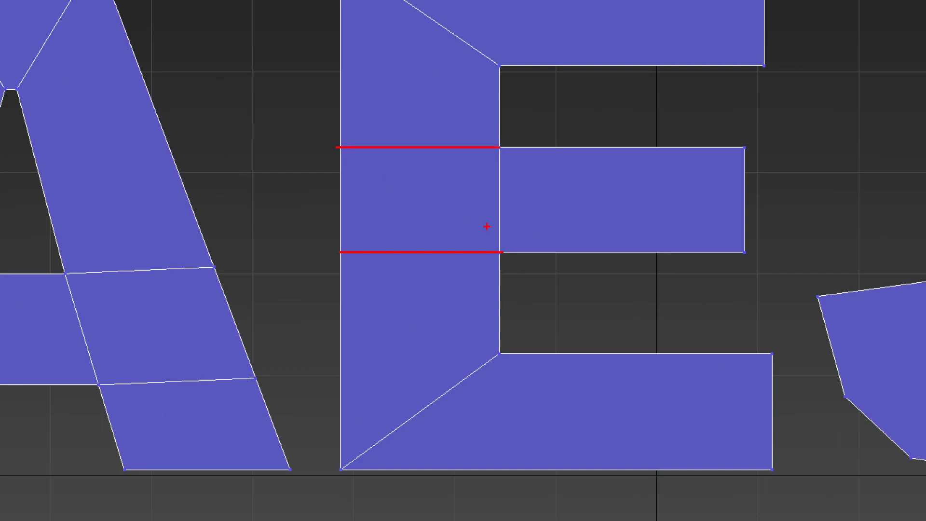
pyautogui.press('Escape')
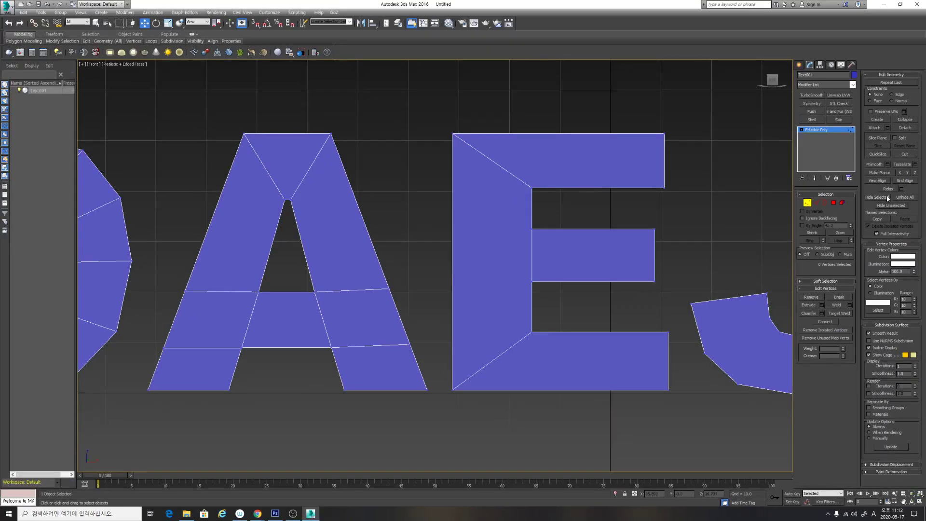
# Cut an edge across the E's vertical stem from the middle arm's lower inner corner to the outer left edge.
pyautogui.click(903, 154)
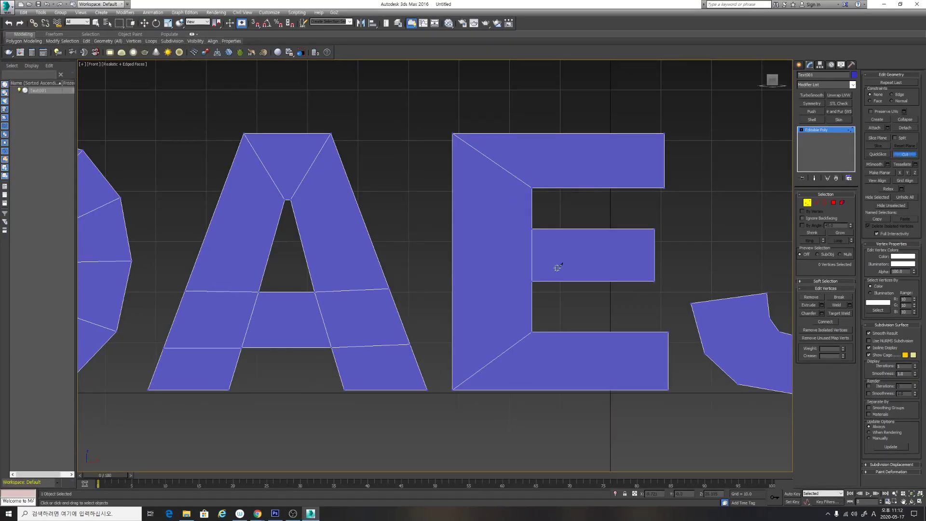
pyautogui.click(531, 281)
pyautogui.click(452, 283)
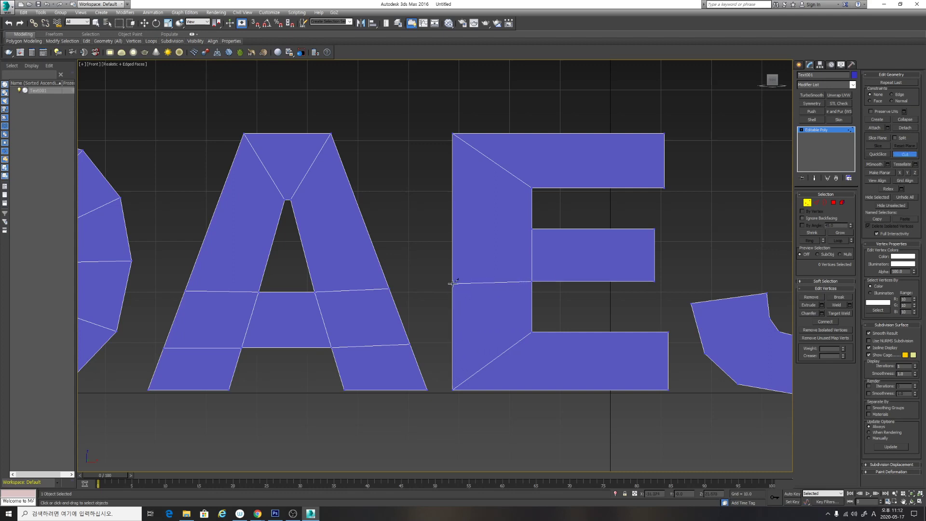
# Cut an edge across the E's vertical stem from the middle arm's upper inner corner to the outer left edge.
pyautogui.click(532, 228)
pyautogui.click(452, 229)
pyautogui.moveTo(622, 241); pyautogui.dragTo(563, 244, button='middle')
pyautogui.scroll(-3, 562, 244)
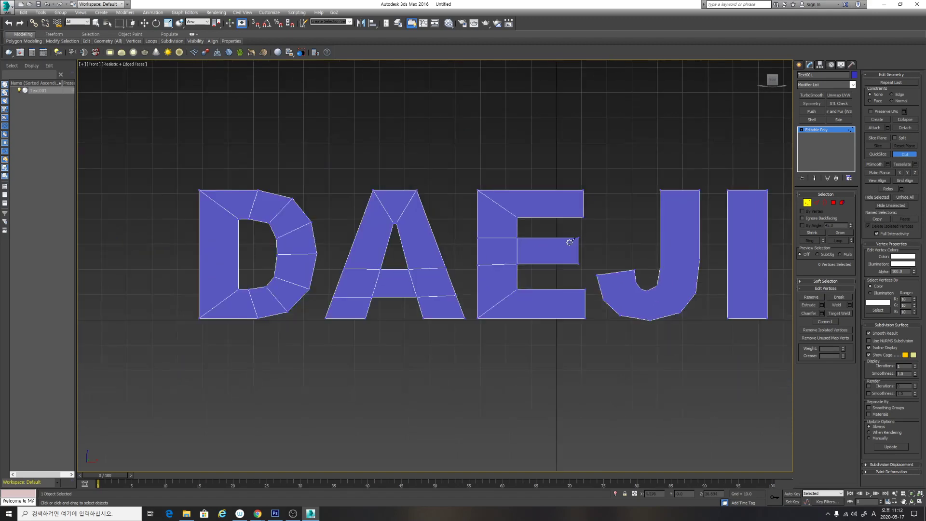
pyautogui.moveTo(653, 237); pyautogui.dragTo(590, 234, button='middle')
pyautogui.rightClick(590, 235)
# Connect the J's two inner-outer vertex pairs where the straight stem turns into the curve.
pyautogui.scroll(8, 590, 235)
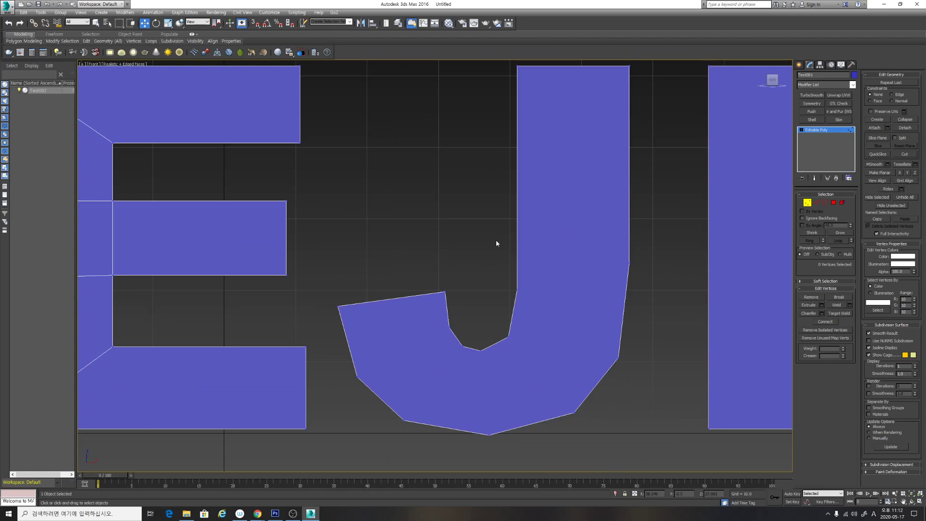
pyautogui.moveTo(497, 241); pyautogui.dragTo(657, 312)
pyautogui.moveTo(653, 313); pyautogui.dragTo(521, 258, button='middle')
pyautogui.moveTo(582, 326); pyautogui.dragTo(597, 331)
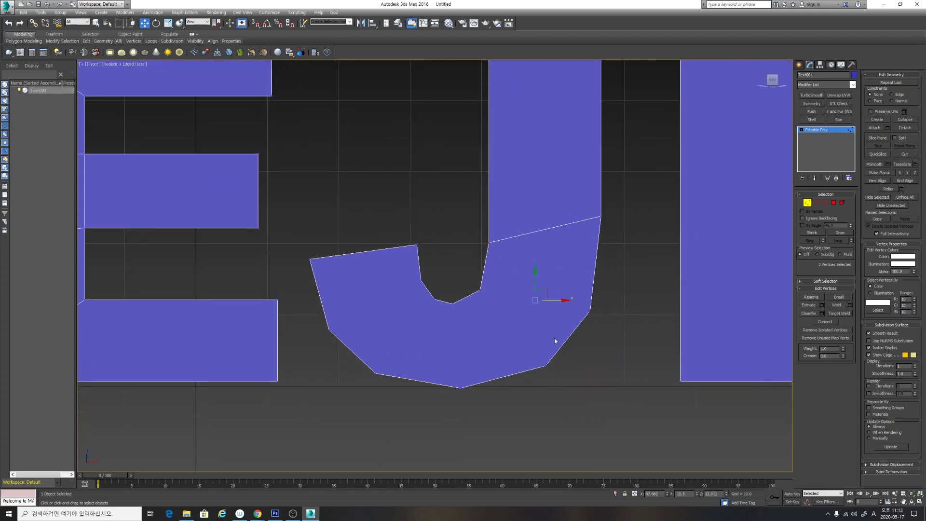
pyautogui.hotkey('ctrl', 'shift', 'e')
pyautogui.moveTo(466, 318); pyautogui.dragTo(531, 295, button='middle')
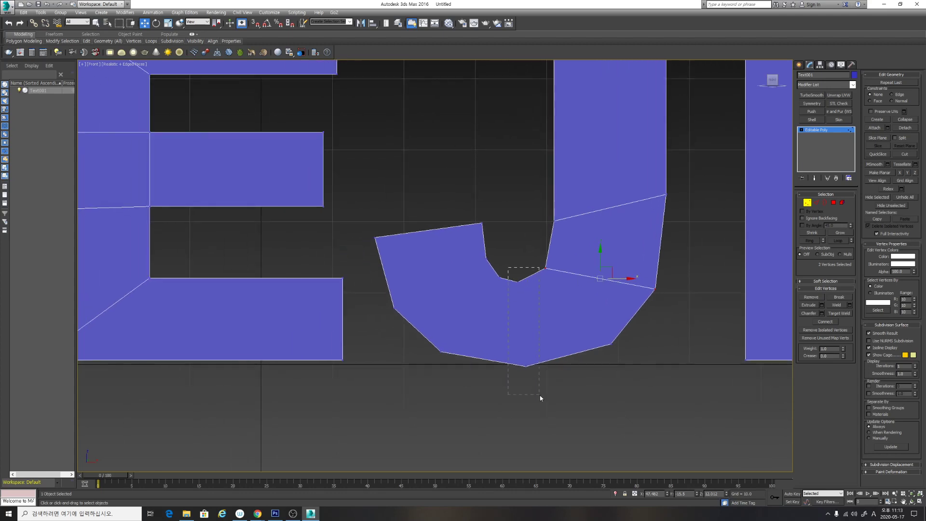
# Connect the three remaining inner-outer vertex pairs around the J's hook, from the lowest point to the left end.
pyautogui.moveTo(530, 393); pyautogui.dragTo(529, 391)
pyautogui.moveTo(424, 377); pyautogui.dragTo(502, 272)
pyautogui.hotkey('ctrl', 'shift', 'e')
pyautogui.moveTo(382, 315); pyautogui.dragTo(490, 250)
# Move the J's lower-right outer vertex toward the lowest point and the opposite inner vertex up under the stem's inner edge.
pyautogui.click(610, 343)
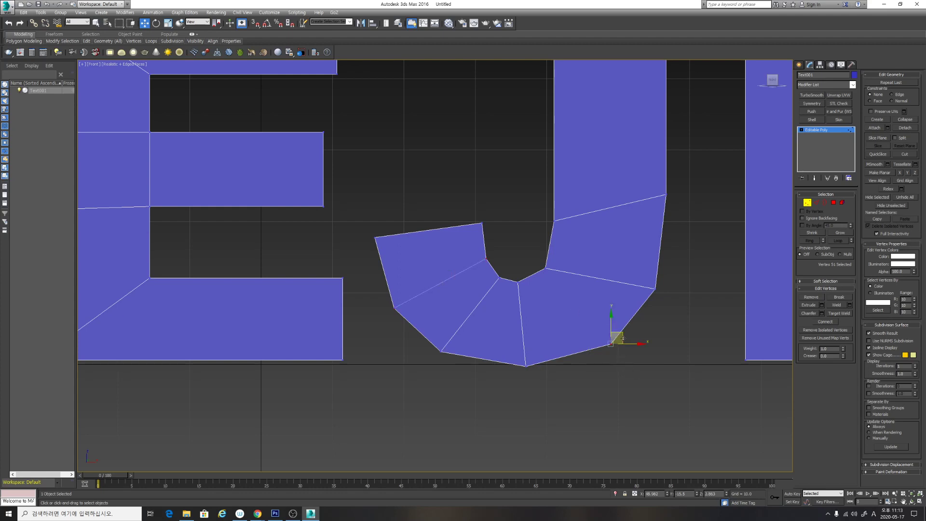
pyautogui.moveTo(617, 338); pyautogui.dragTo(593, 345)
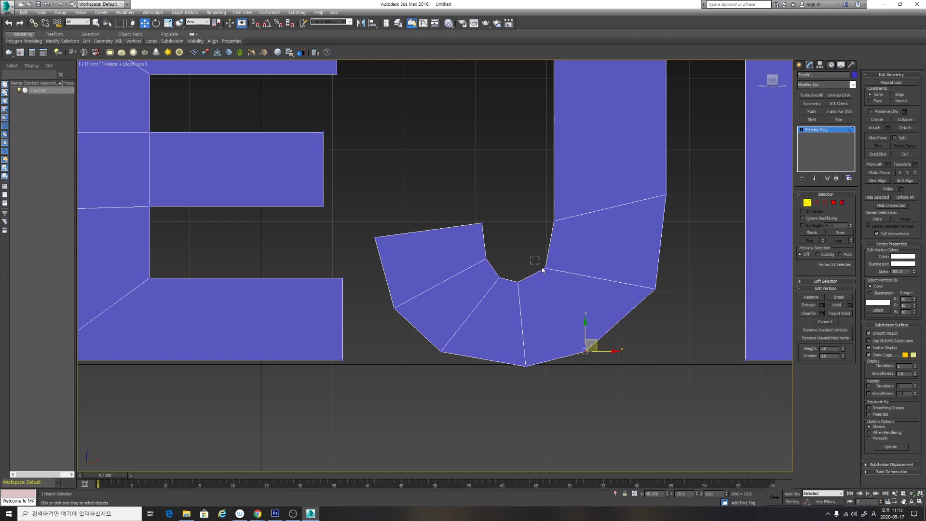
pyautogui.moveTo(542, 270); pyautogui.dragTo(565, 249)
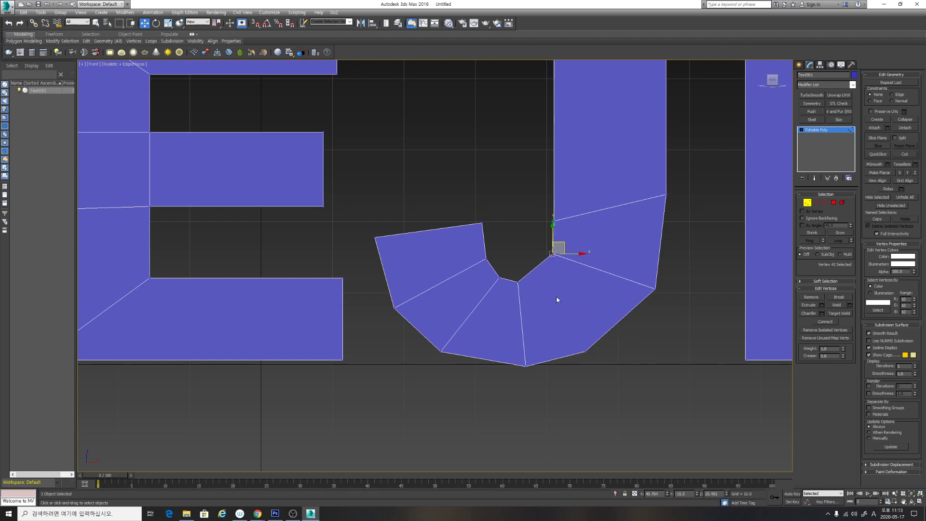
# Cut an edge from the middle of the J's inner right curve segment to the lower-right outer vertex.
pyautogui.click(905, 154)
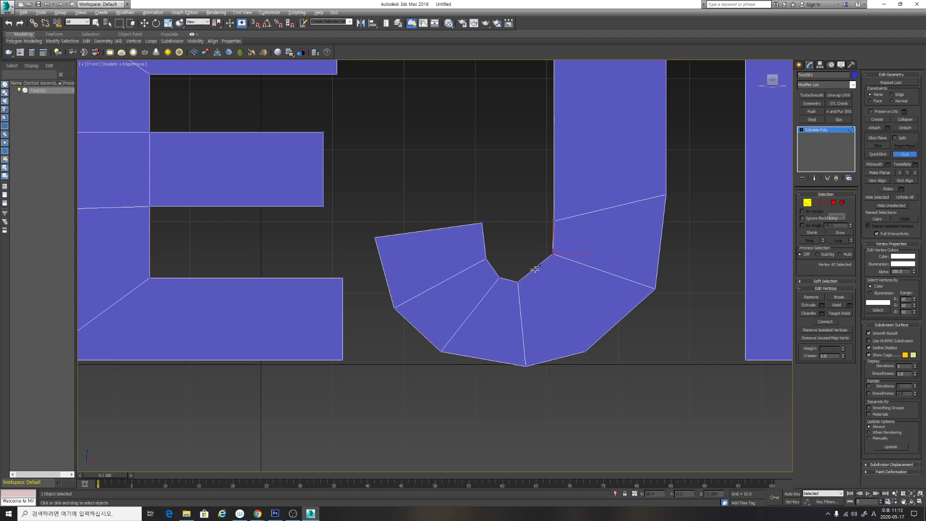
pyautogui.click(531, 269)
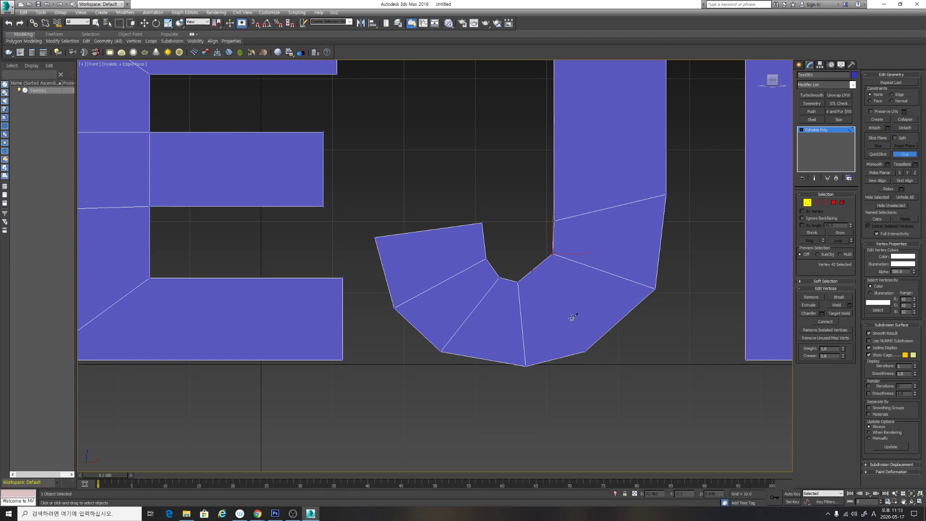
pyautogui.click(586, 350)
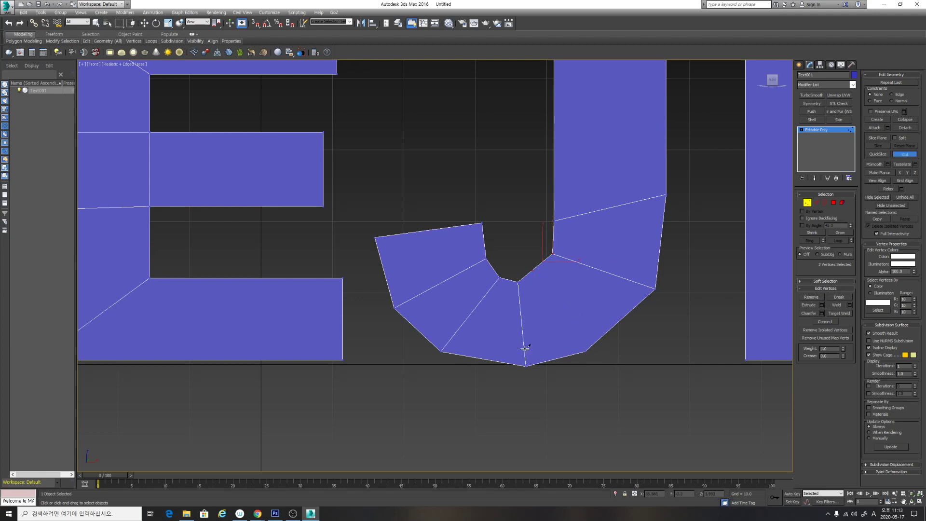
pyautogui.click(584, 351)
pyautogui.press('w')
# Move the newly cut inner vertex of the J slightly down and right to round the inner curve.
pyautogui.click(533, 269)
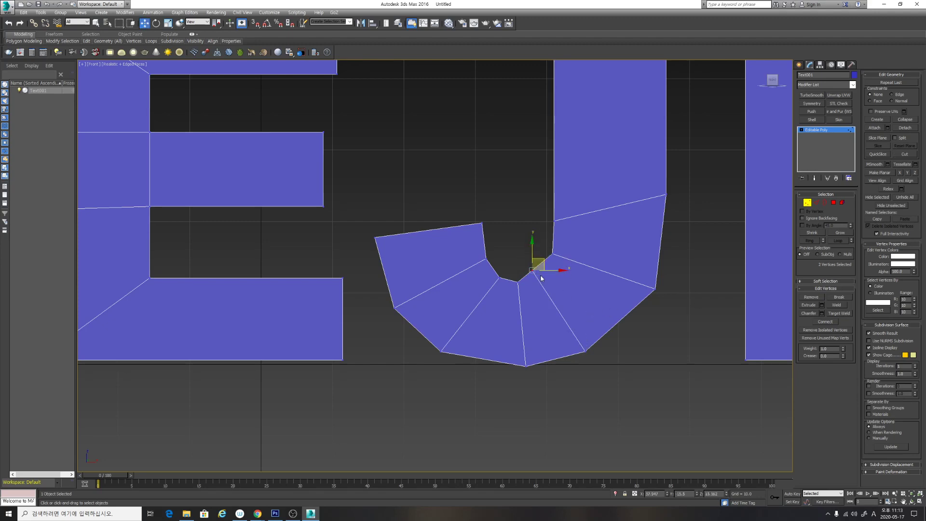
pyautogui.moveTo(545, 262); pyautogui.dragTo(552, 268)
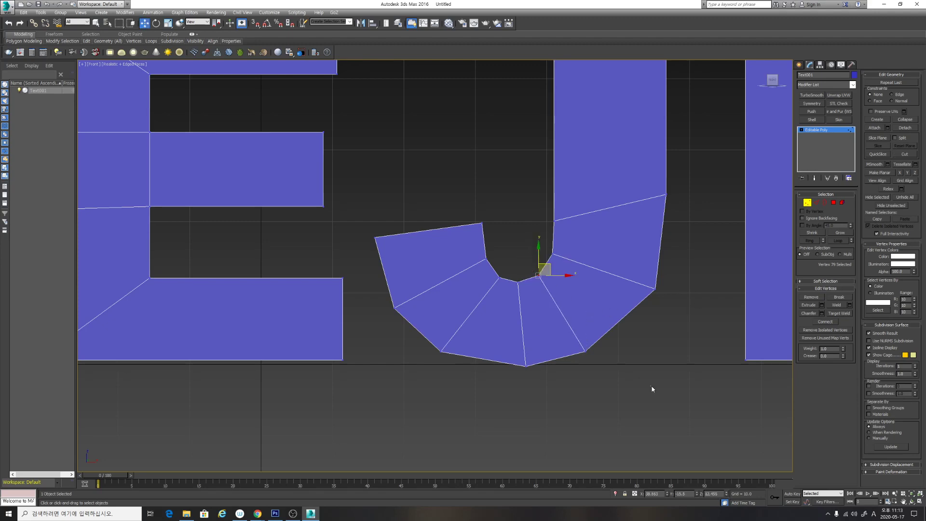
pyautogui.click(653, 389)
pyautogui.scroll(-3, 626, 300)
pyautogui.scroll(-4, 670, 276)
pyautogui.moveTo(669, 276); pyautogui.dragTo(551, 268, button='middle')
pyautogui.scroll(5, 551, 268)
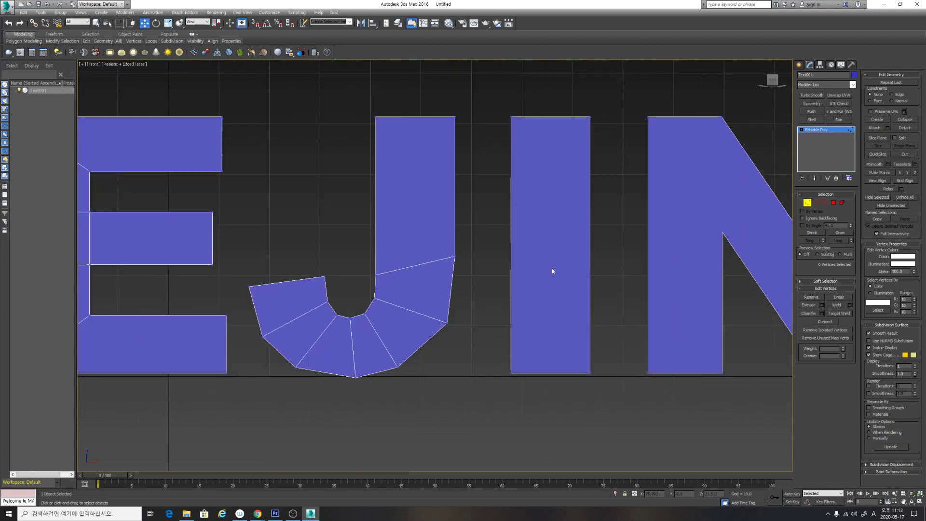
# Connect the N's inner corner vertices vertically on both sides to separate the diagonal from the two stems.
pyautogui.moveTo(658, 248); pyautogui.dragTo(453, 281, button='middle')
pyautogui.moveTo(339, 156); pyautogui.dragTo(464, 144, button='middle')
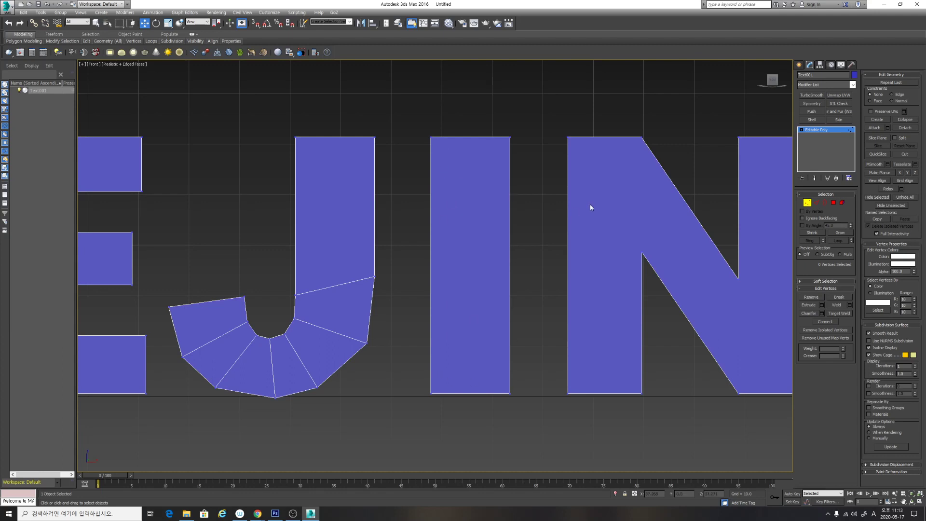
pyautogui.moveTo(590, 204); pyautogui.dragTo(465, 197, button='middle')
pyautogui.moveTo(482, 111); pyautogui.dragTo(528, 271)
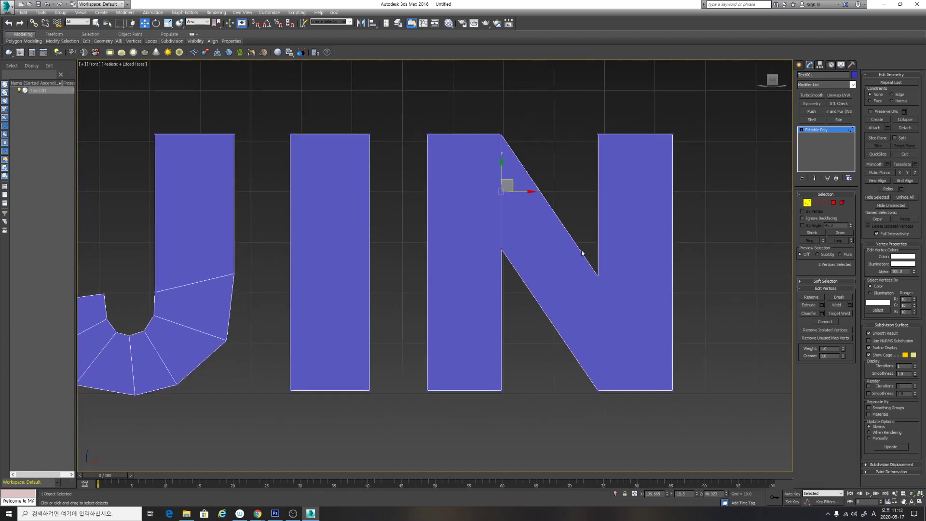
pyautogui.moveTo(583, 256); pyautogui.dragTo(613, 422)
pyautogui.click(612, 421)
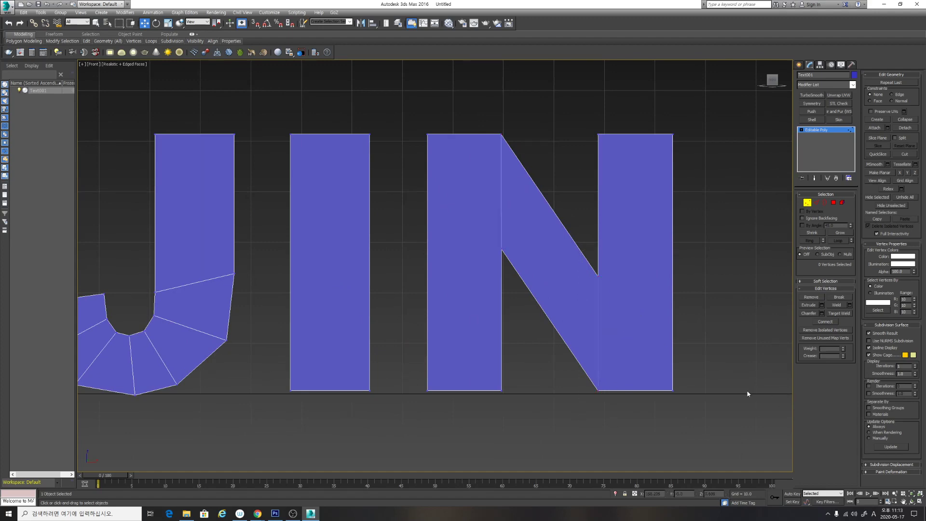
pyautogui.moveTo(553, 343); pyautogui.dragTo(563, 288, button='middle')
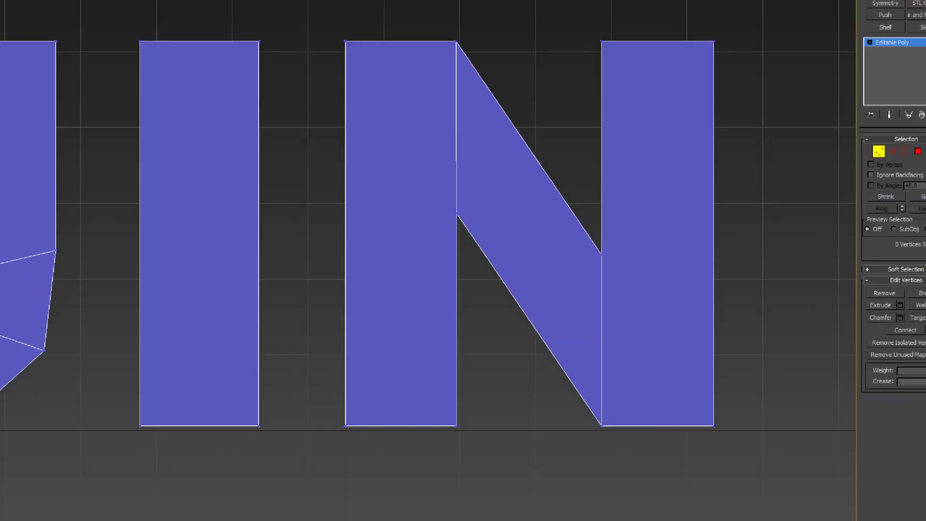
pyautogui.moveTo(529, 213)
pyautogui.mouseDown()
pyautogui.moveTo(518, 251)
pyautogui.moveTo(553, 244)
pyautogui.mouseUp()
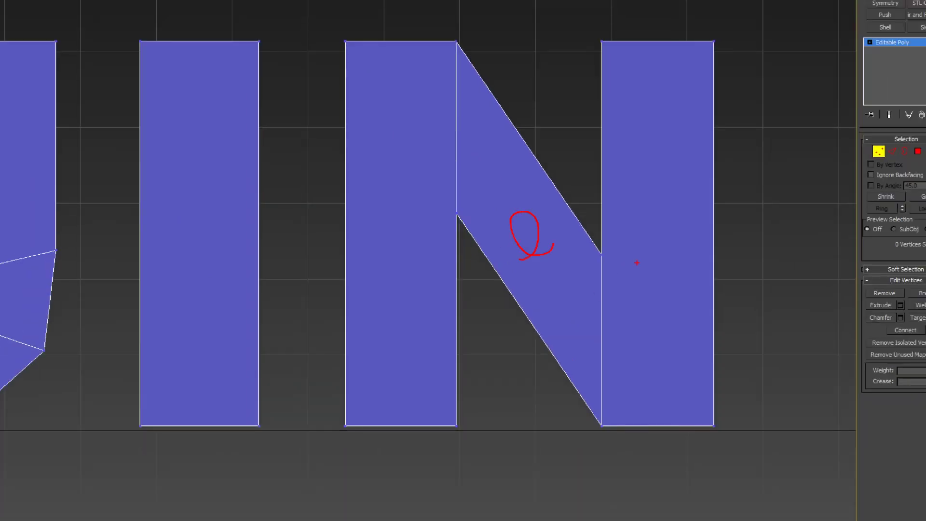
pyautogui.moveTo(728, 296)
pyautogui.mouseDown()
pyautogui.moveTo(682, 324)
pyautogui.moveTo(741, 260)
pyautogui.moveTo(727, 298)
pyautogui.mouseUp()
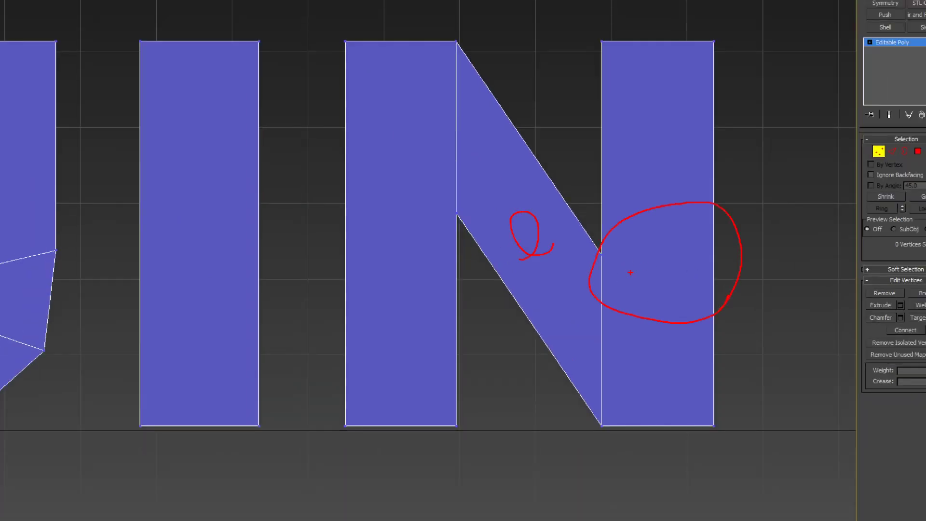
pyautogui.moveTo(602, 256); pyautogui.dragTo(725, 255)
pyautogui.press('Escape')
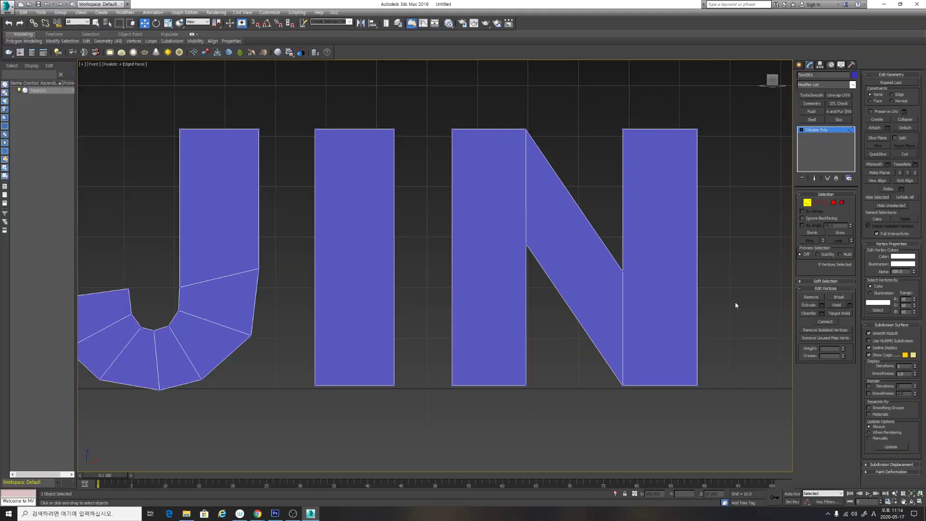
# Cut horizontal edges across both N stems from the diagonal's inner corners to the outer side edges.
pyautogui.hotkey('alt', 'c')
pyautogui.click(623, 271)
pyautogui.click(697, 271)
pyautogui.rightClick(697, 271)
pyautogui.click(527, 243)
pyautogui.click(452, 244)
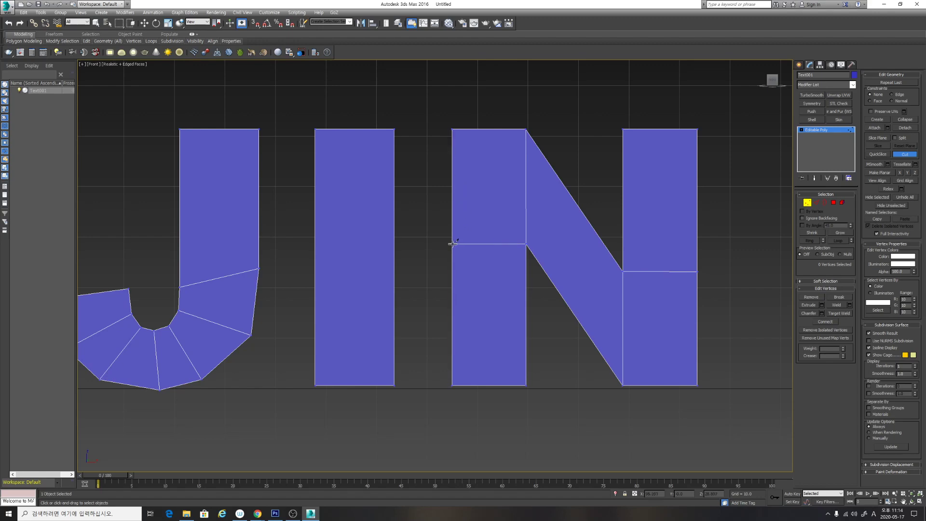
pyautogui.scroll(-5, 480, 274)
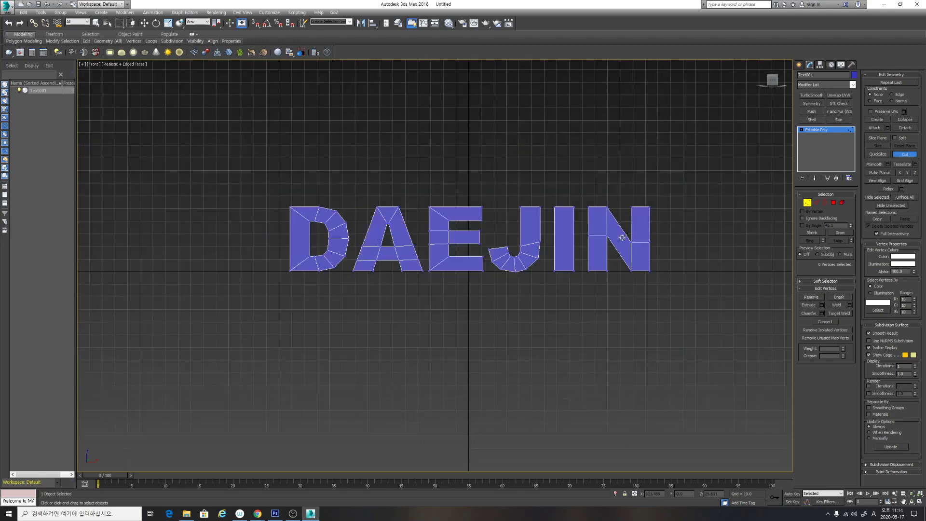
pyautogui.moveTo(444, 234); pyautogui.dragTo(479, 212, button='middle')
pyautogui.scroll(3, 529, 226)
pyautogui.press('w')
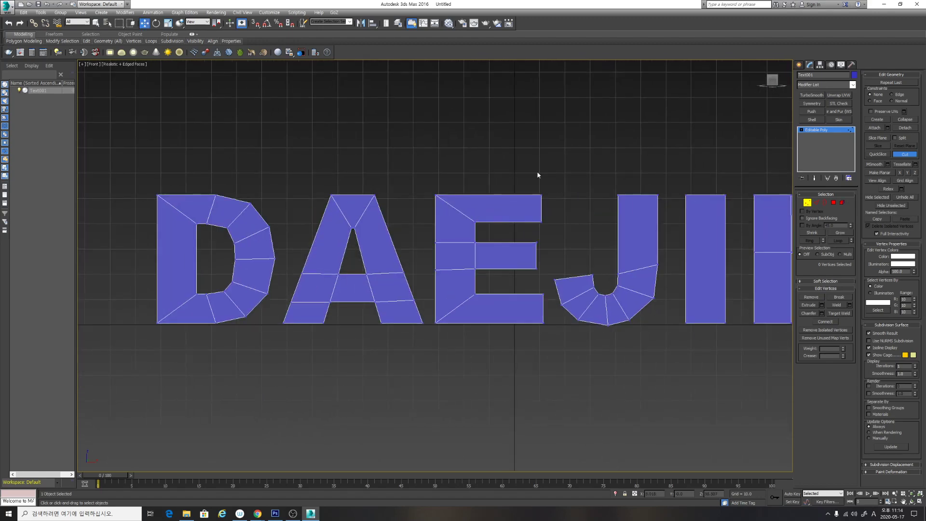
# Switch to the perspective view of the whole lettering and leave vertex editing.
pyautogui.moveTo(600, 159); pyautogui.dragTo(575, 233, button='middle')
pyautogui.scroll(-2, 559, 178)
pyautogui.press('p')
pyautogui.scroll(-3, 549, 187)
pyautogui.scroll(5, 540, 237)
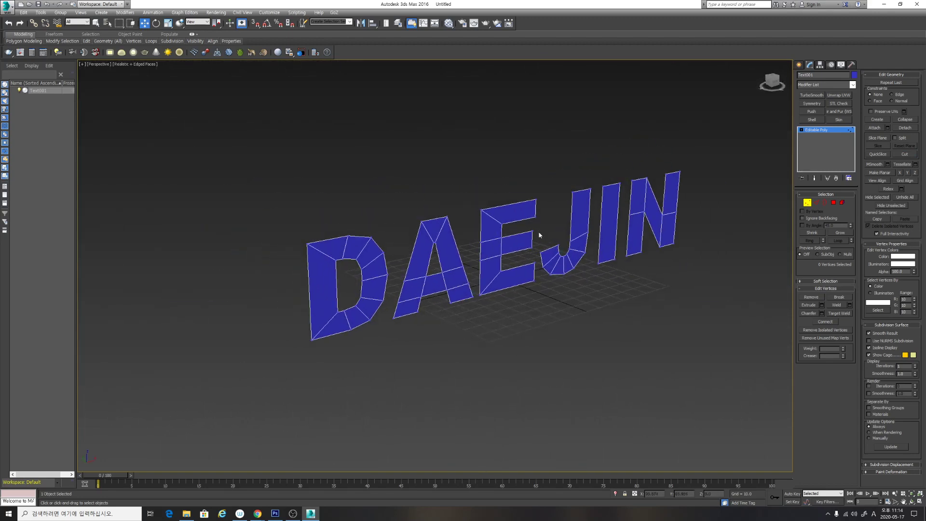
pyautogui.click(823, 130)
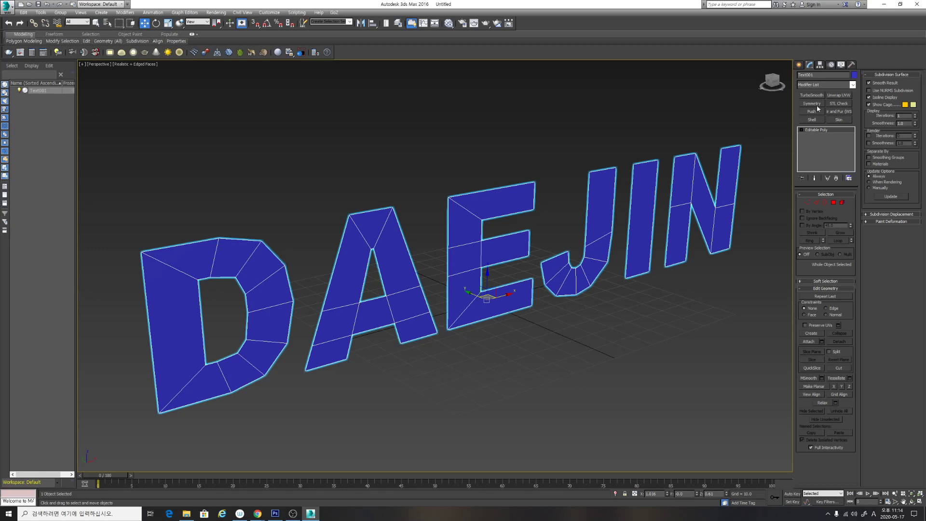
# Apply a Shell modifier to the DAEJIN text.
pyautogui.click(837, 82)
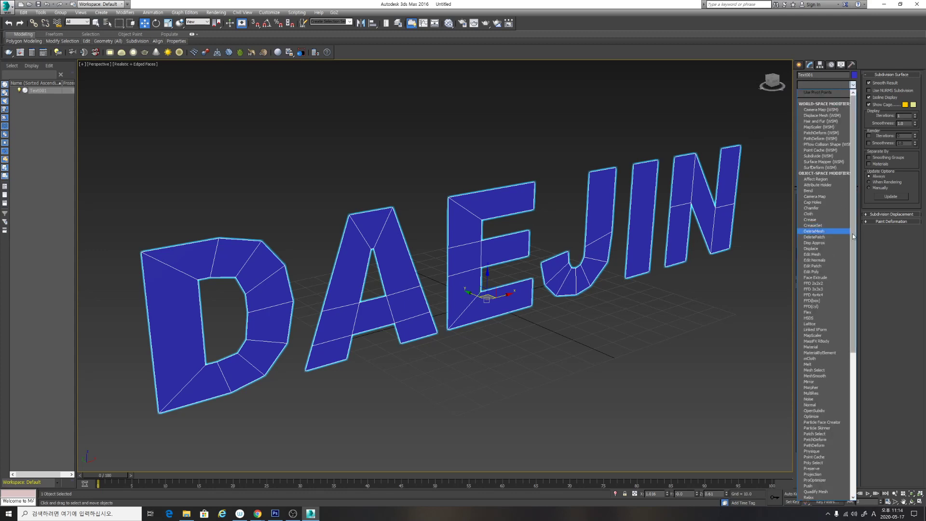
pyautogui.moveTo(852, 234); pyautogui.dragTo(859, 388)
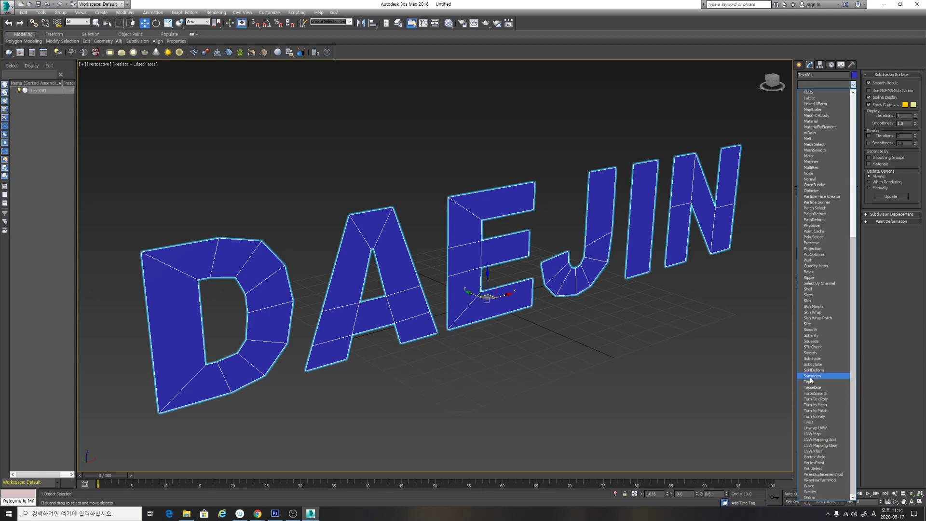
pyautogui.click(814, 290)
pyautogui.keyDown('alt'); pyautogui.moveTo(701, 276); pyautogui.dragTo(732, 217, button='middle'); pyautogui.keyUp('alt')
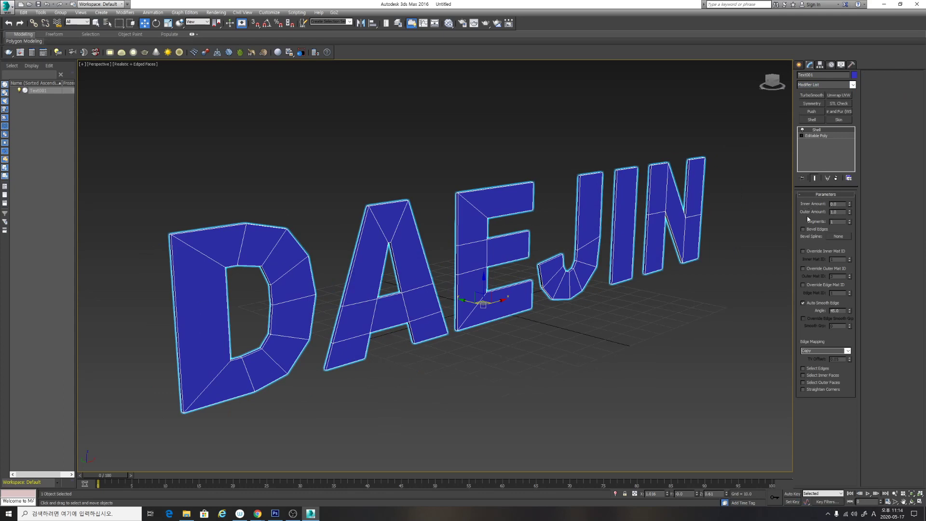
# Set the Shell's outer amount to 0 and its inner amount to about 12.45 to give the letters depth.
pyautogui.rightClick(849, 212)
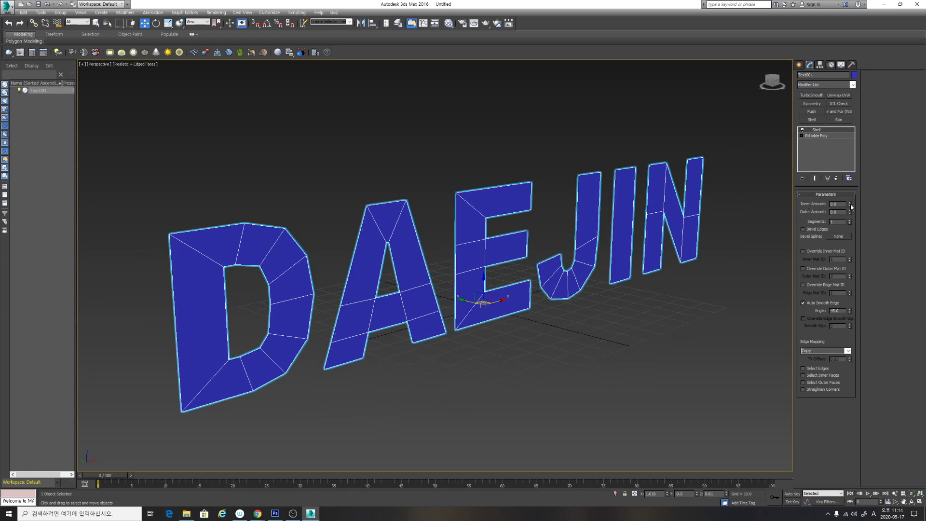
pyautogui.moveTo(849, 204); pyautogui.dragTo(793, 261)
pyautogui.keyDown('alt'); pyautogui.moveTo(545, 307); pyautogui.dragTo(521, 305, button='middle'); pyautogui.keyUp('alt')
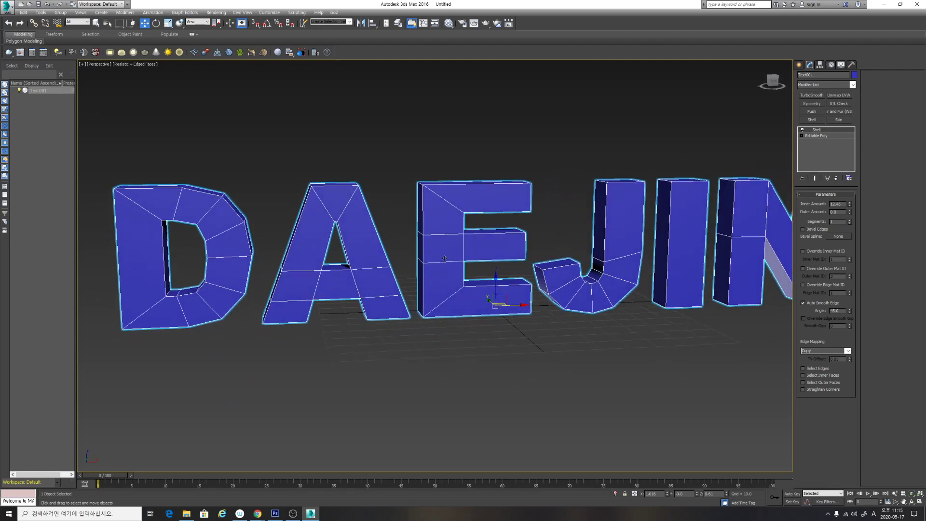
pyautogui.keyDown('alt'); pyautogui.moveTo(444, 258); pyautogui.dragTo(481, 272, button='middle'); pyautogui.keyUp('alt')
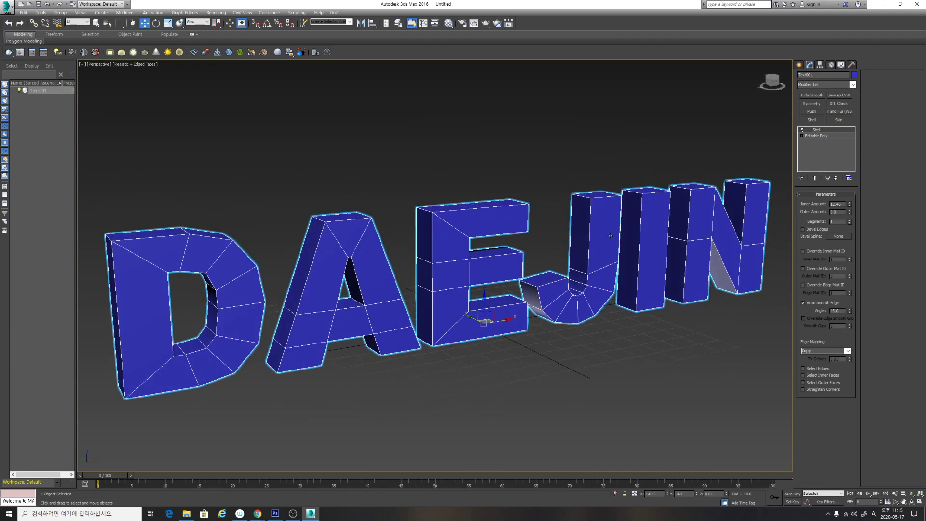
pyautogui.keyDown('alt'); pyautogui.moveTo(462, 269); pyautogui.dragTo(453, 239, button='middle'); pyautogui.keyUp('alt')
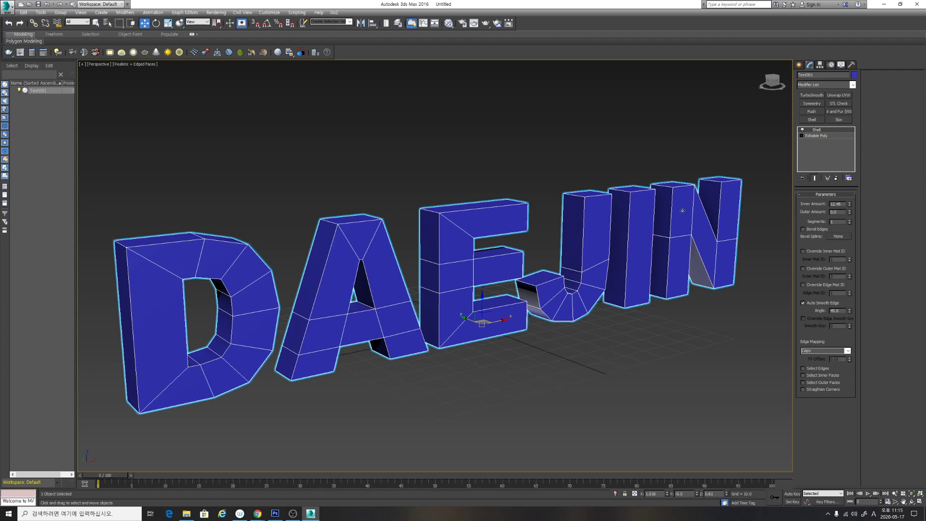
# Convert the shelled lettering to an Editable Poly and inspect the thickened letters from several angles.
pyautogui.click(820, 135)
pyautogui.click(819, 130)
pyautogui.rightClick(484, 218)
pyautogui.moveTo(541, 293)
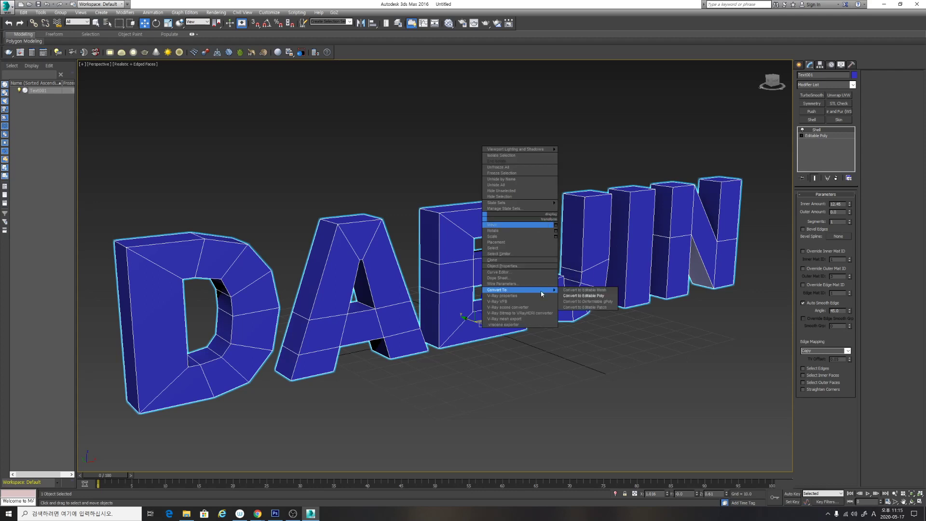
pyautogui.click(584, 295)
pyautogui.keyDown('alt'); pyautogui.moveTo(546, 266); pyautogui.dragTo(527, 258, button='middle'); pyautogui.keyUp('alt')
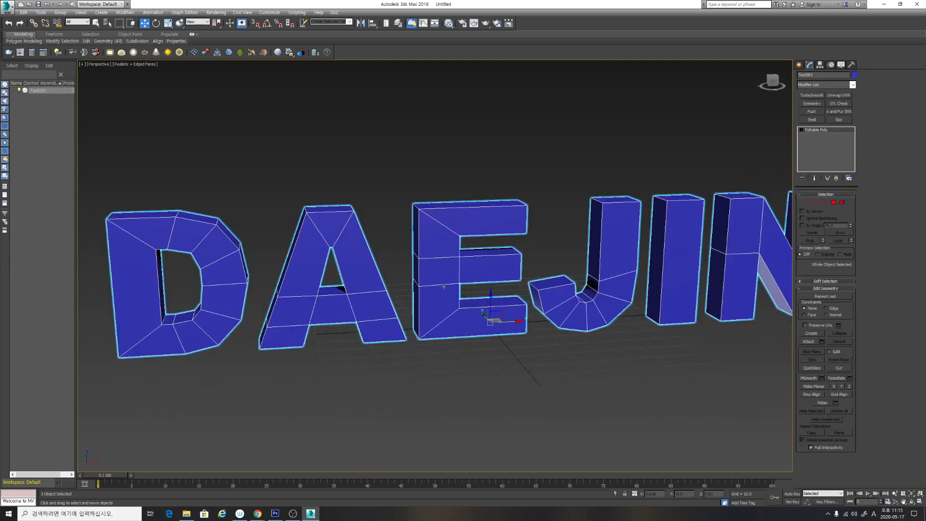
pyautogui.keyDown('alt'); pyautogui.moveTo(444, 287); pyautogui.dragTo(467, 245, button='middle'); pyautogui.keyUp('alt')
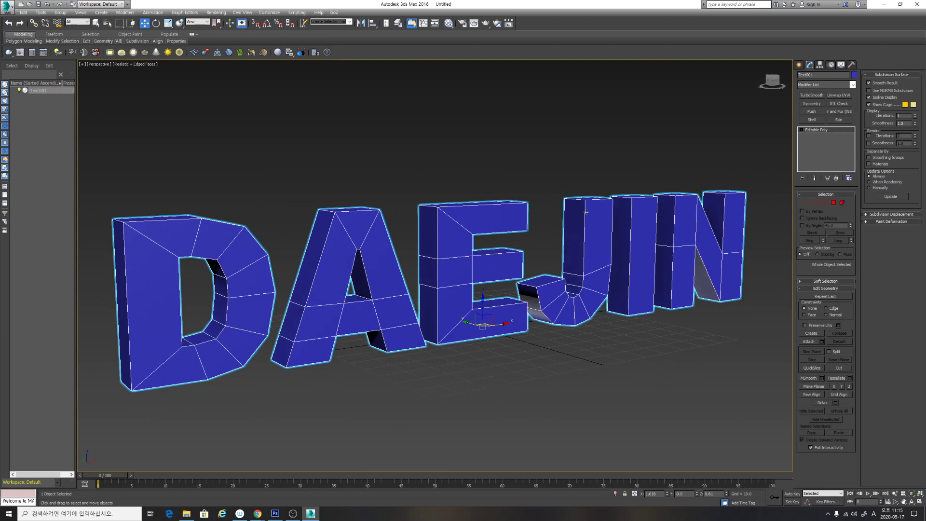
# Apply a TurboSmooth modifier to the DAEJIN lettering.
pyautogui.click(853, 84)
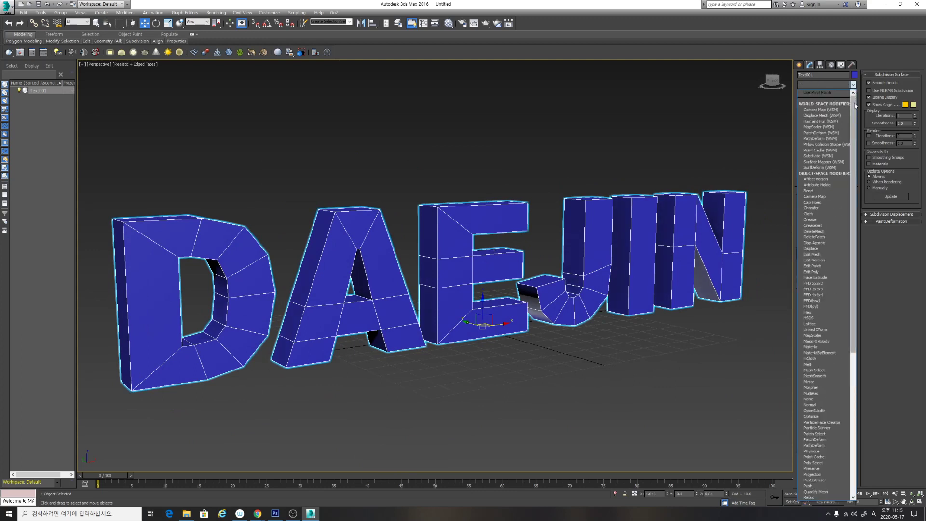
pyautogui.scroll(-3, 860, 270)
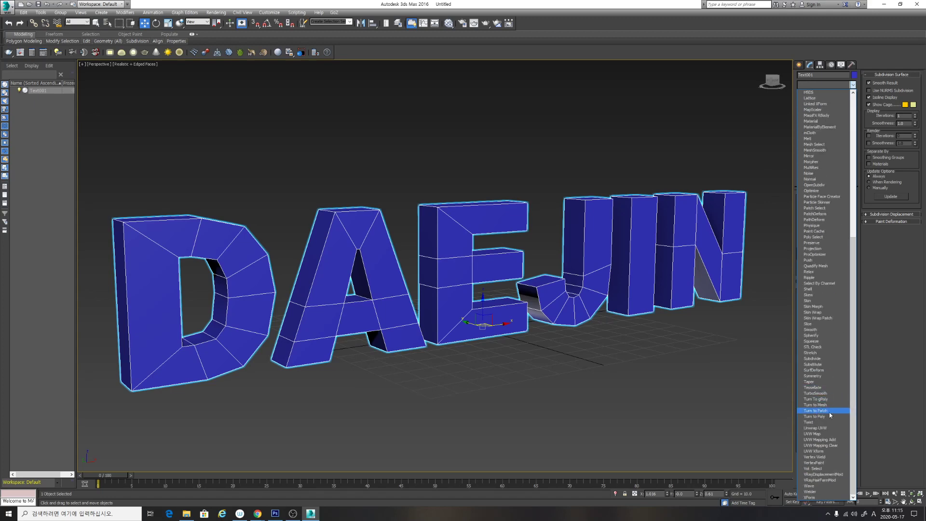
pyautogui.click(823, 394)
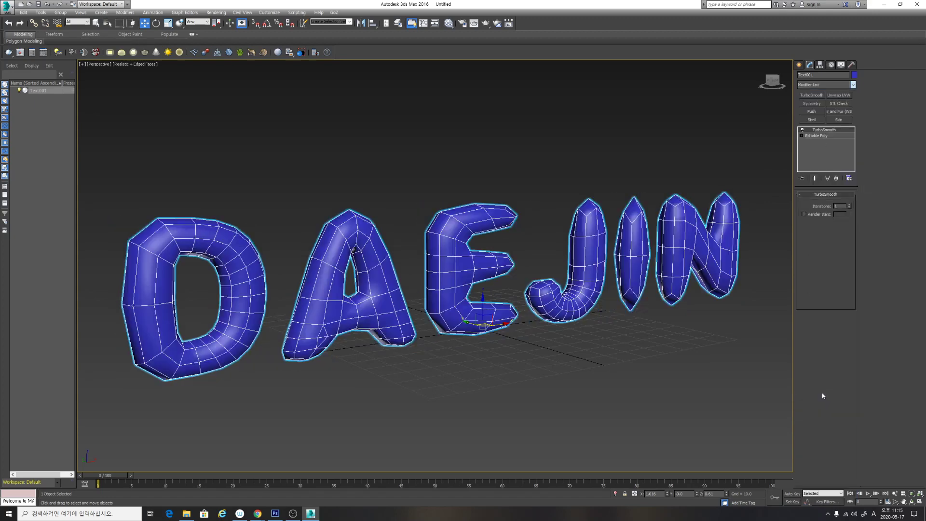
pyautogui.moveTo(600, 301)
pyautogui.keyDown('alt'); pyautogui.mouseDown(button='middle')
pyautogui.moveTo(590, 303)
pyautogui.moveTo(620, 309)
pyautogui.moveTo(610, 312)
pyautogui.mouseUp(button='middle'); pyautogui.keyUp('alt')
pyautogui.scroll(-3, 620, 309)
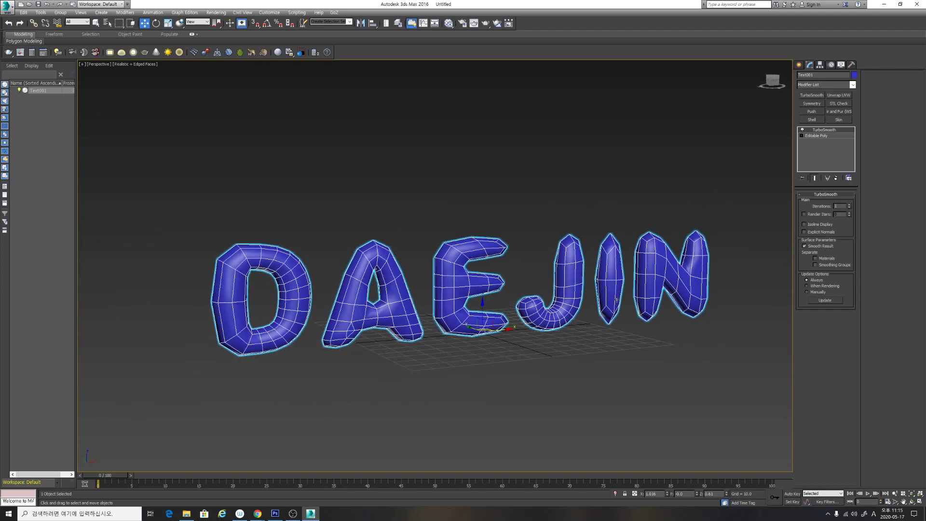
# Set the TurboSmooth iterations to 2 and inspect the smoothed letters without and with selection.
pyautogui.click(849, 206)
pyautogui.click(605, 354)
pyautogui.moveTo(520, 331)
pyautogui.keyDown('alt'); pyautogui.mouseDown(button='middle')
pyautogui.moveTo(487, 331)
pyautogui.moveTo(530, 331)
pyautogui.moveTo(516, 333)
pyautogui.mouseUp(button='middle'); pyautogui.keyUp('alt')
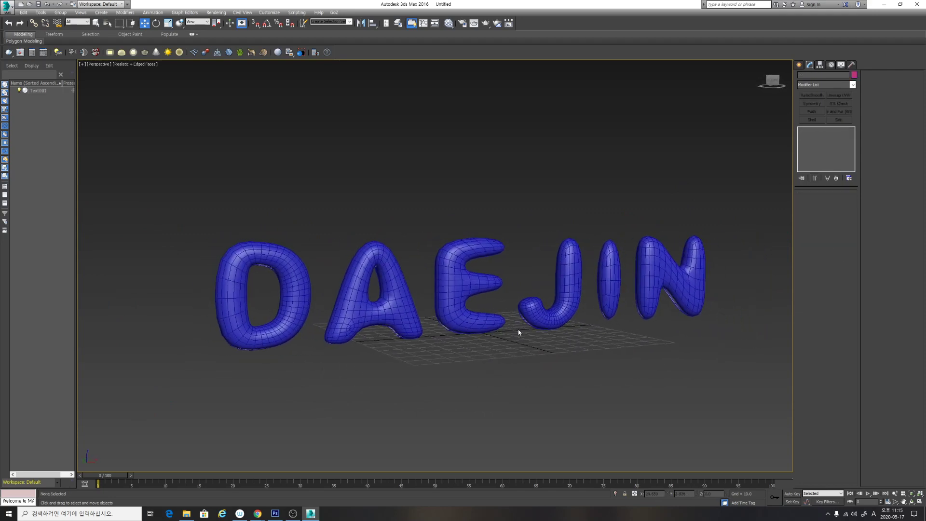
pyautogui.click(462, 291)
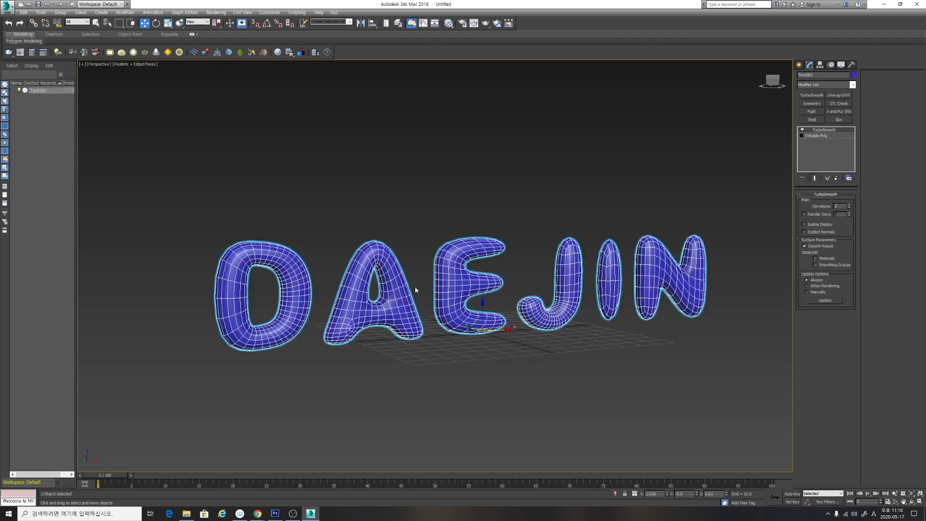
# Return to the Editable Poly level beneath TurboSmooth and examine the unsmoothed D, A and E.
pyautogui.click(825, 135)
pyautogui.keyDown('alt'); pyautogui.moveTo(463, 280); pyautogui.dragTo(585, 266, button='middle'); pyautogui.keyUp('alt')
pyautogui.scroll(3, 431, 283)
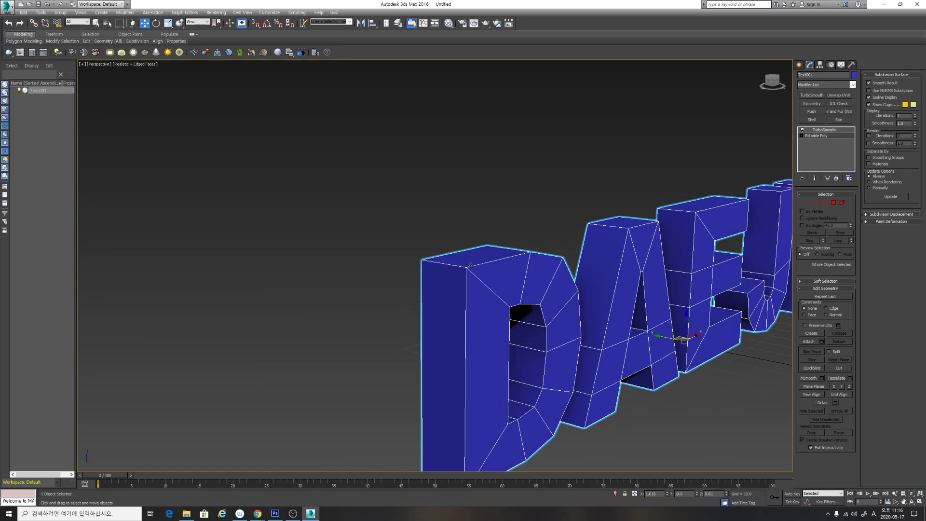
pyautogui.moveTo(511, 262); pyautogui.dragTo(458, 252, button='middle')
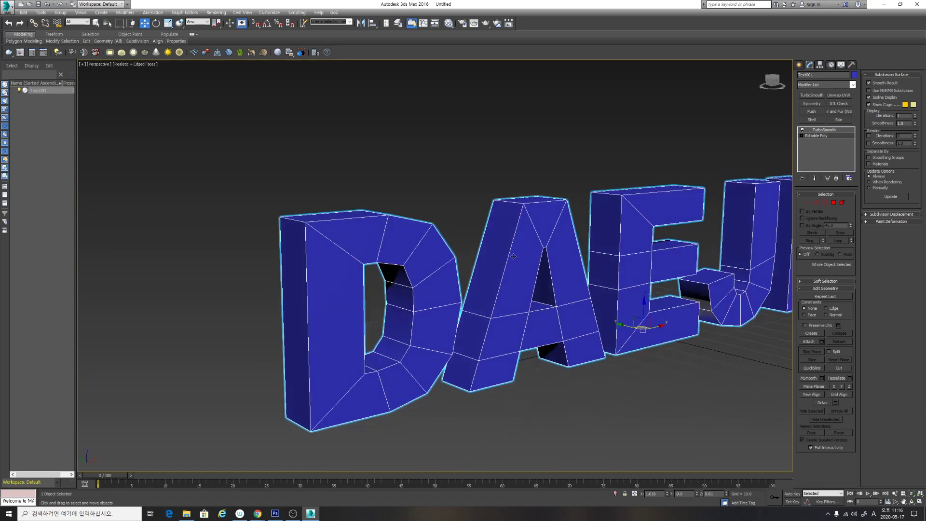
pyautogui.moveTo(574, 245); pyautogui.dragTo(518, 268, button='middle')
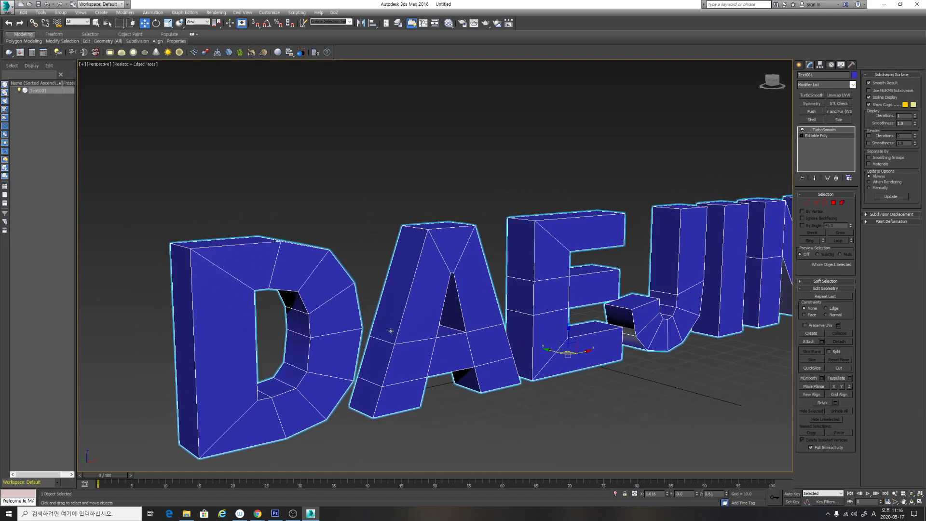
pyautogui.moveTo(391, 334); pyautogui.dragTo(418, 329, button='middle')
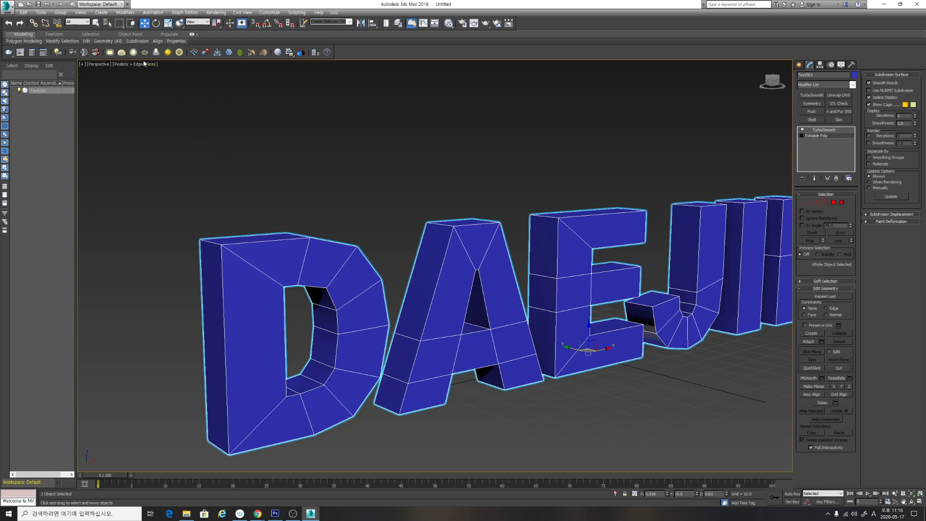
# Use Swift Loop to add supporting edge loops close to the outer side and front edges of the letter D.
pyautogui.click(192, 36)
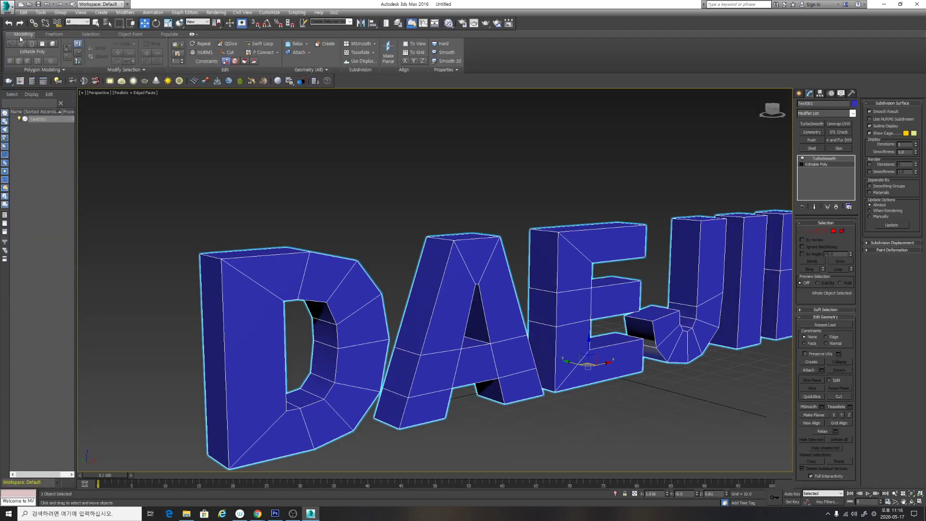
pyautogui.click(256, 47)
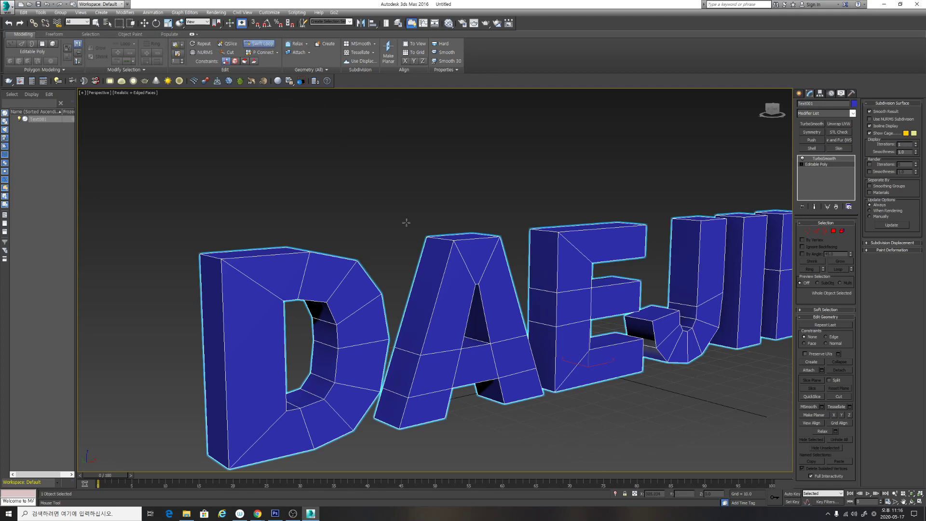
pyautogui.keyDown('alt'); pyautogui.moveTo(293, 257); pyautogui.dragTo(421, 274, button='middle'); pyautogui.keyUp('alt')
pyautogui.scroll(5, 421, 274)
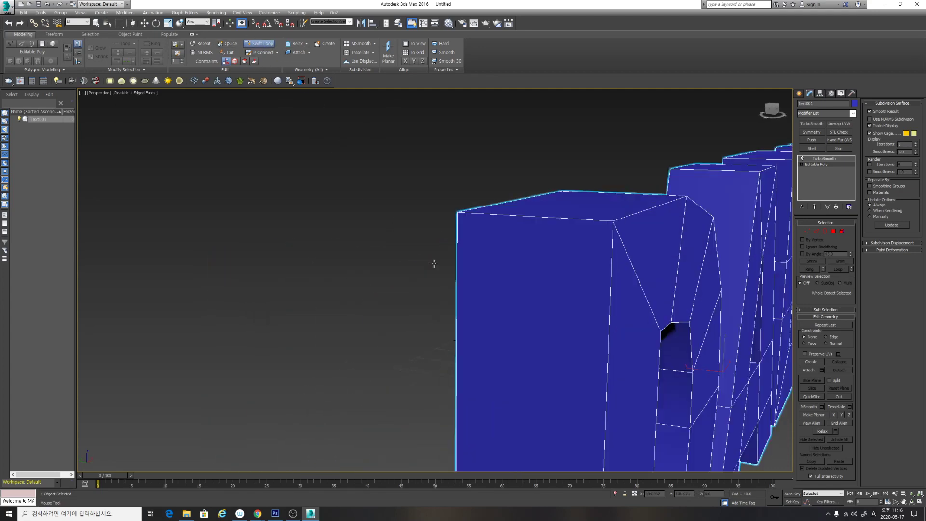
pyautogui.click(477, 214)
pyautogui.click(593, 221)
pyautogui.keyDown('alt'); pyautogui.moveTo(593, 221); pyautogui.dragTo(517, 205, button='middle'); pyautogui.keyUp('alt')
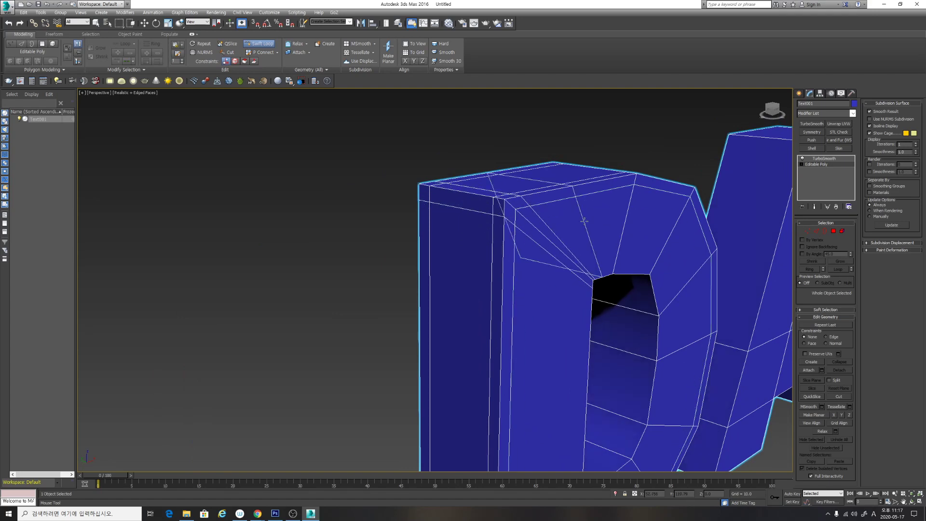
pyautogui.scroll(-6, 584, 220)
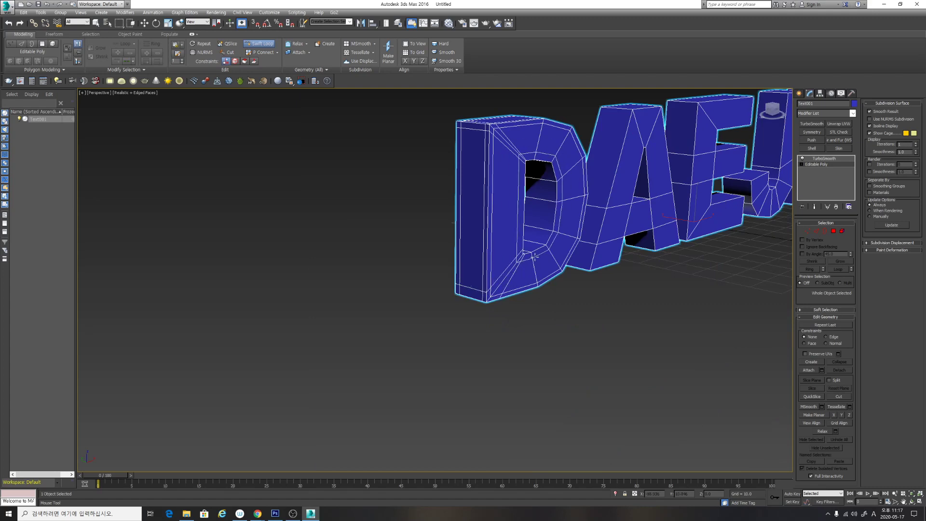
# Add Swift Loop edge loops to the back of the letter D, near its inner opening and outer edge.
pyautogui.keyDown('alt'); pyautogui.moveTo(534, 257); pyautogui.dragTo(685, 254, button='middle'); pyautogui.keyUp('alt')
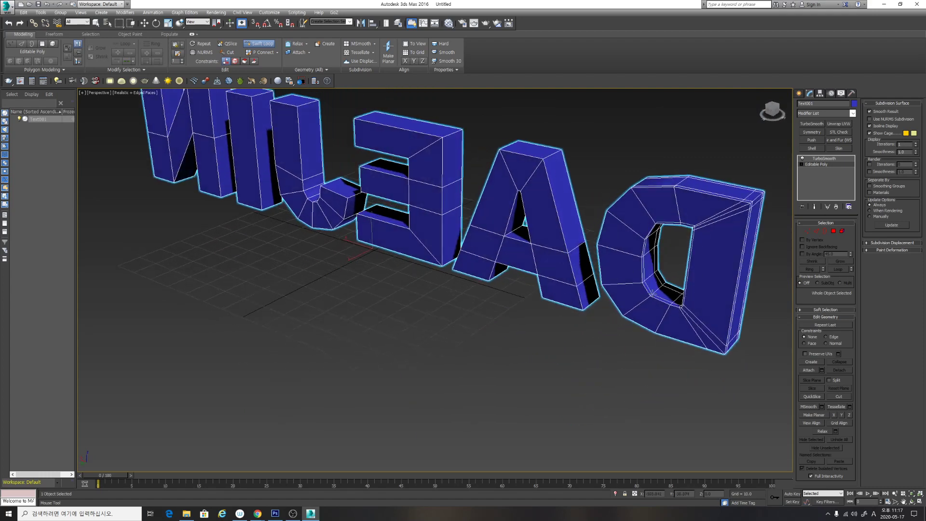
pyautogui.click(646, 299)
pyautogui.click(659, 327)
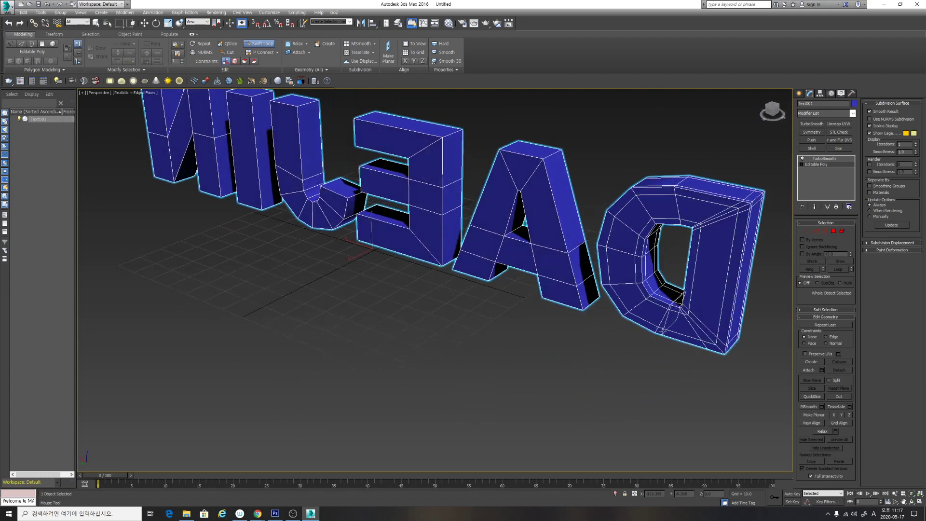
# Add Swift Loop edge loops close to the slanted side and upper edges of the letter A, and end the tool.
pyautogui.keyDown('alt'); pyautogui.moveTo(661, 331); pyautogui.dragTo(419, 357, button='middle'); pyautogui.keyUp('alt')
pyautogui.scroll(5, 571, 233)
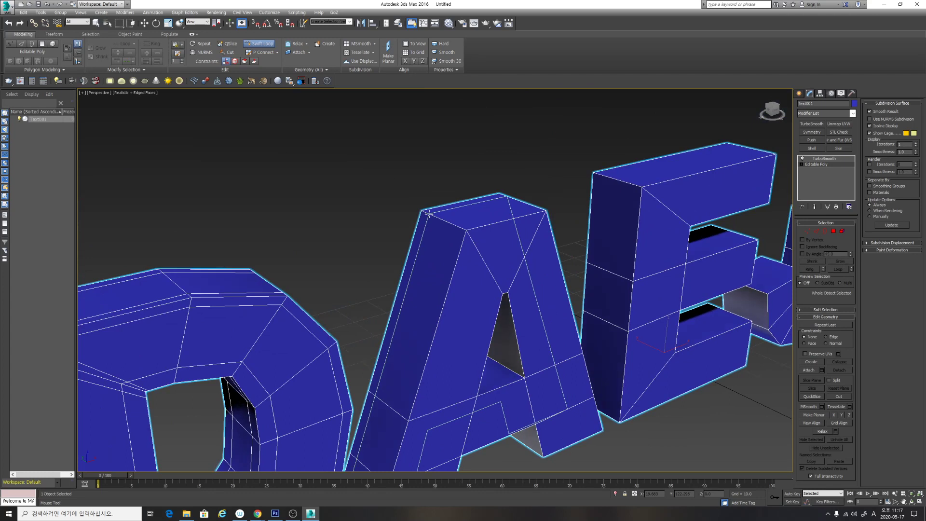
pyautogui.click(429, 214)
pyautogui.click(459, 227)
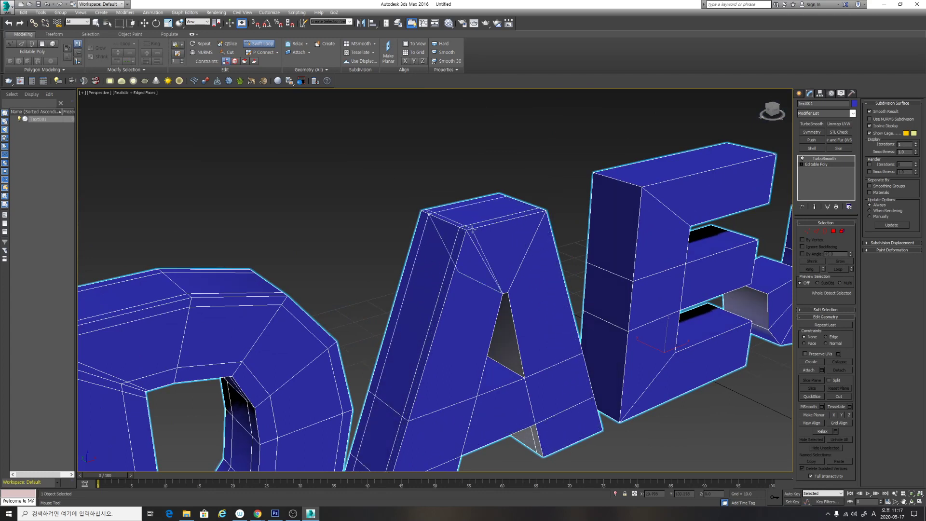
pyautogui.click(474, 228)
pyautogui.click(463, 241)
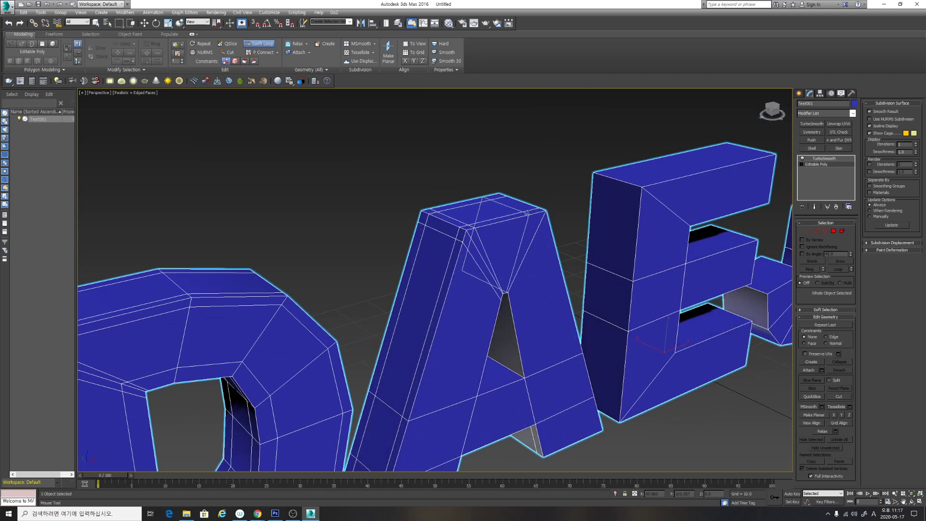
pyautogui.click(551, 226)
pyautogui.keyDown('alt'); pyautogui.moveTo(557, 269); pyautogui.dragTo(496, 262, button='middle'); pyautogui.keyUp('alt')
pyautogui.moveTo(411, 290); pyautogui.dragTo(513, 264, button='middle')
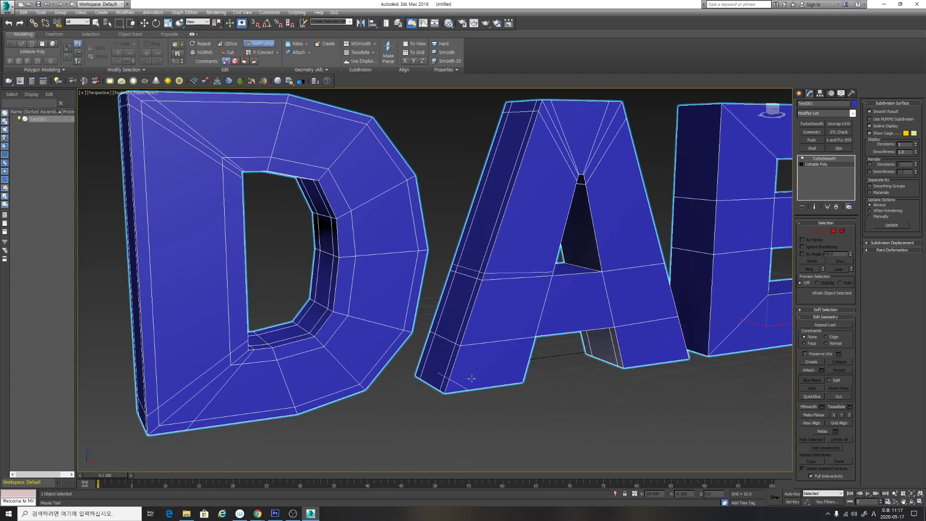
pyautogui.scroll(5, 472, 379)
pyautogui.scroll(-3, 482, 346)
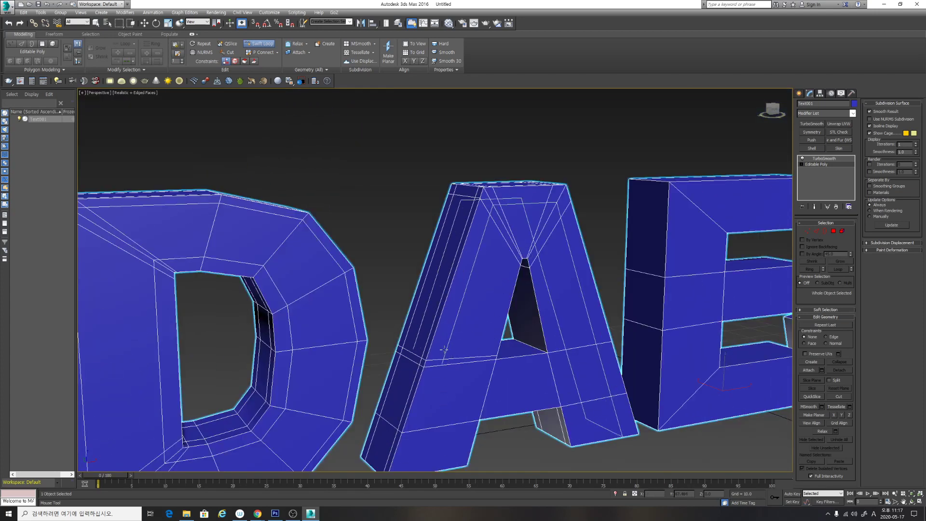
pyautogui.scroll(2, 441, 347)
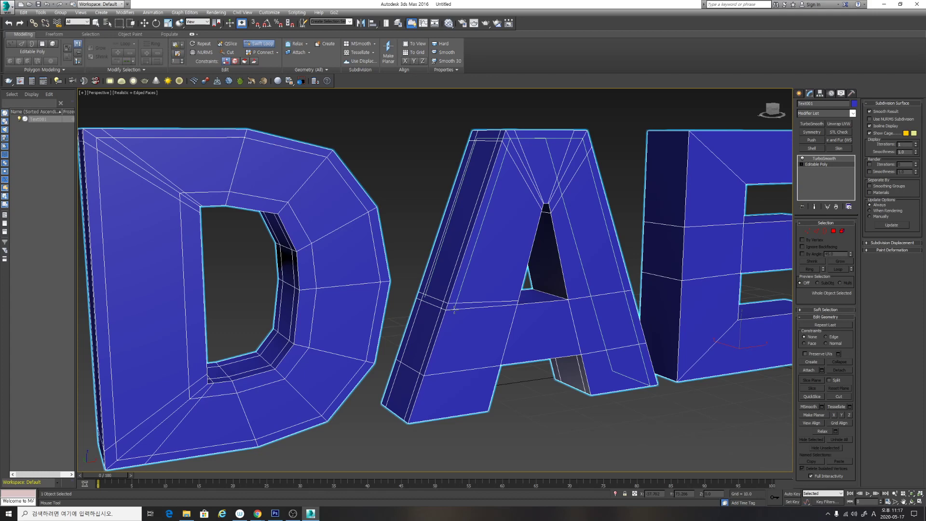
pyautogui.rightClick(455, 309)
# Try moving individual front-face vertices along the A's left leg and crossbar to test how they are connected.
pyautogui.moveTo(493, 316); pyautogui.dragTo(479, 302, button='middle')
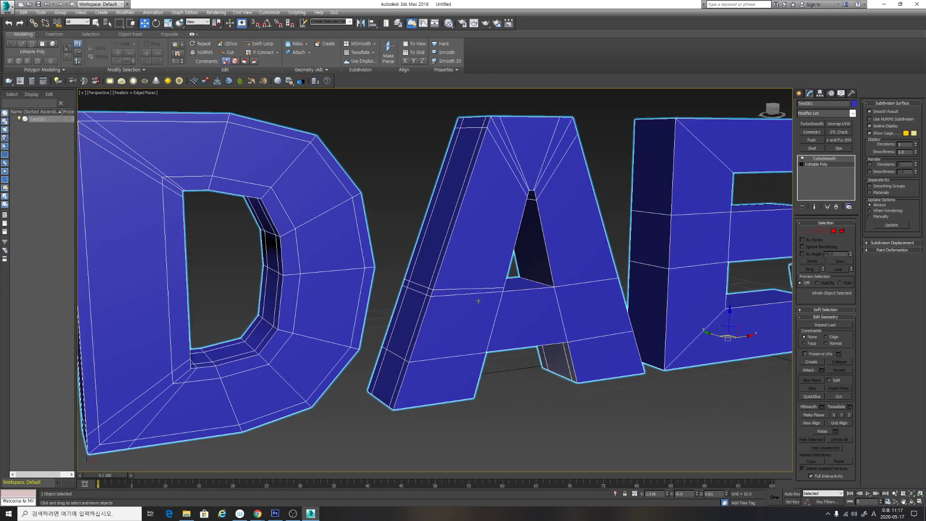
pyautogui.scroll(5, 479, 301)
pyautogui.press('1')
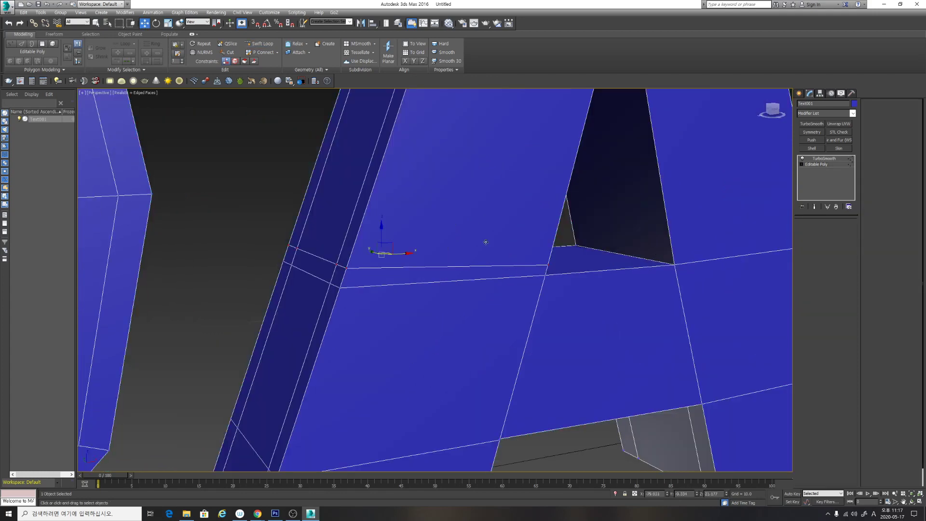
pyautogui.moveTo(483, 241); pyautogui.dragTo(534, 276, button='middle')
pyautogui.click(552, 310)
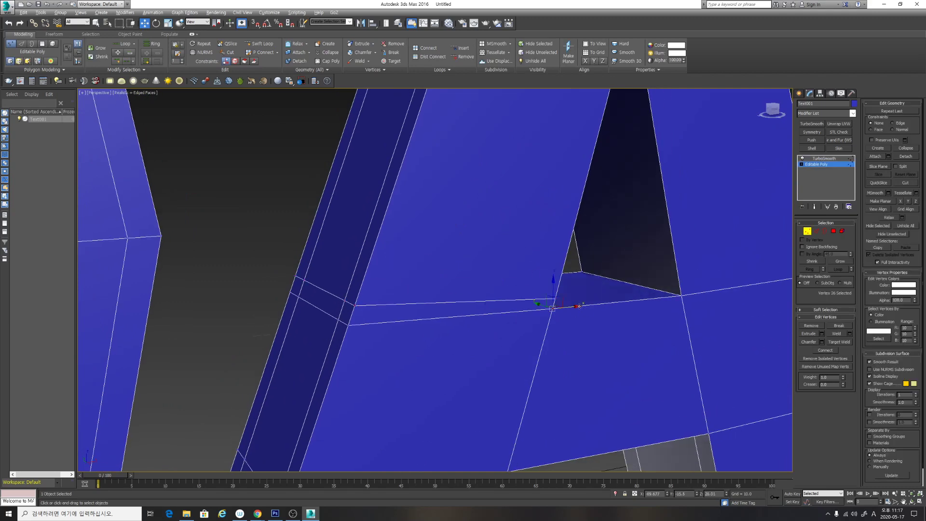
pyautogui.keyDown('alt'); pyautogui.moveTo(575, 305); pyautogui.dragTo(536, 249, button='middle'); pyautogui.keyUp('alt')
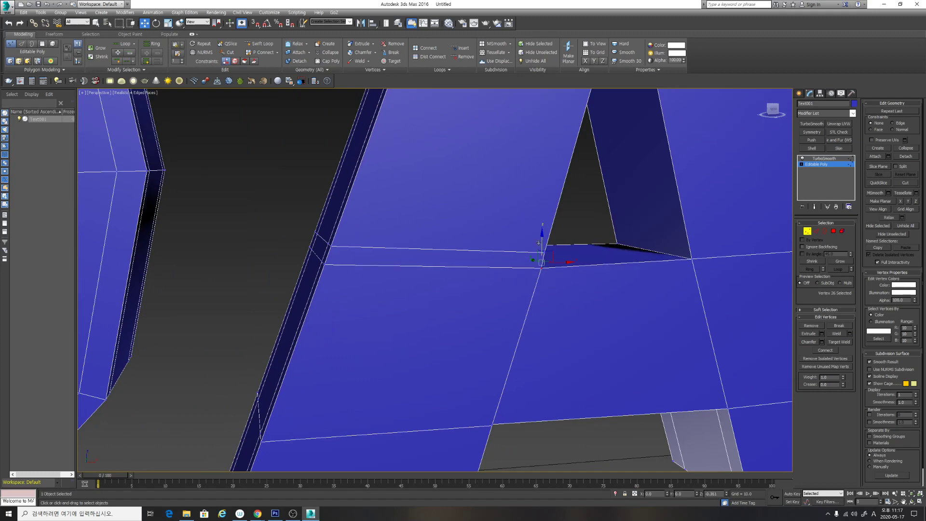
pyautogui.click(323, 263)
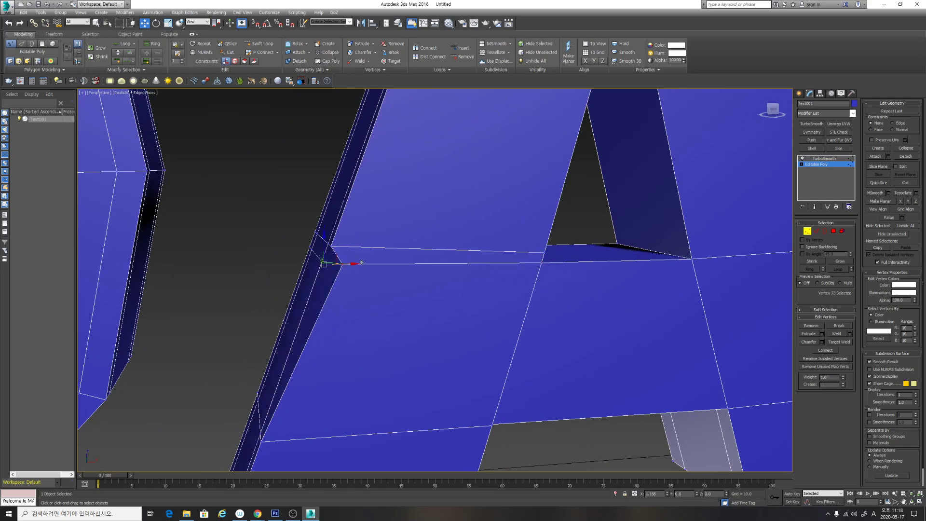
pyautogui.moveTo(405, 304); pyautogui.dragTo(479, 208, button='middle')
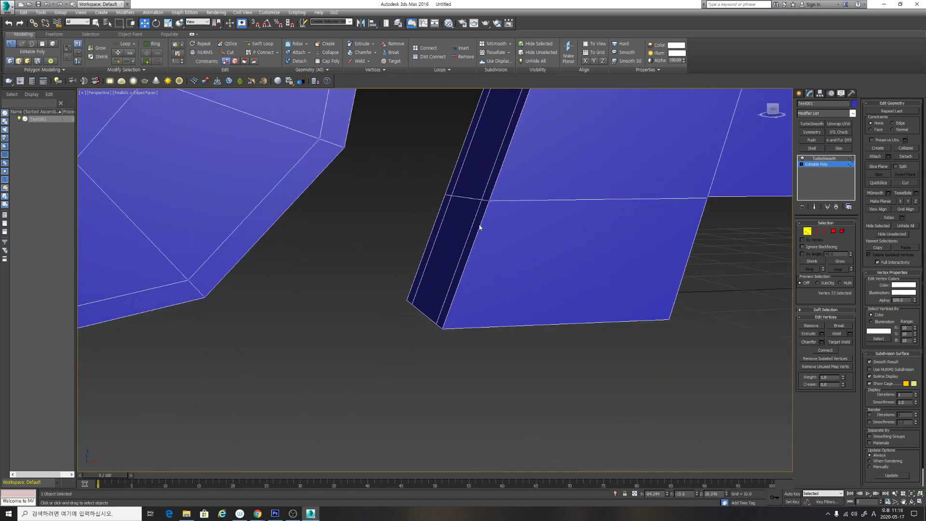
pyautogui.click(486, 199)
pyautogui.moveTo(510, 200); pyautogui.dragTo(517, 201)
pyautogui.moveTo(656, 179); pyautogui.dragTo(548, 228, button='middle')
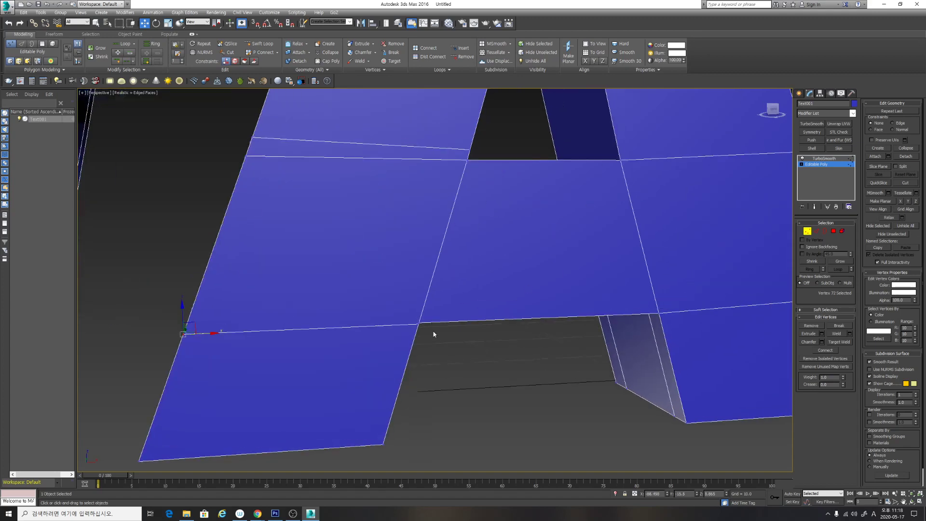
# Lower the vertex where the A's left leg meets the crossbar's underside and Target Weld the stray vertex just above it.
pyautogui.click(419, 322)
pyautogui.moveTo(419, 303); pyautogui.dragTo(419, 325)
pyautogui.moveTo(427, 369); pyautogui.dragTo(461, 282, button='middle')
pyautogui.moveTo(487, 206); pyautogui.dragTo(488, 273, button='middle')
pyautogui.scroll(3, 489, 283)
pyautogui.scroll(-7, 489, 282)
pyautogui.scroll(3, 488, 273)
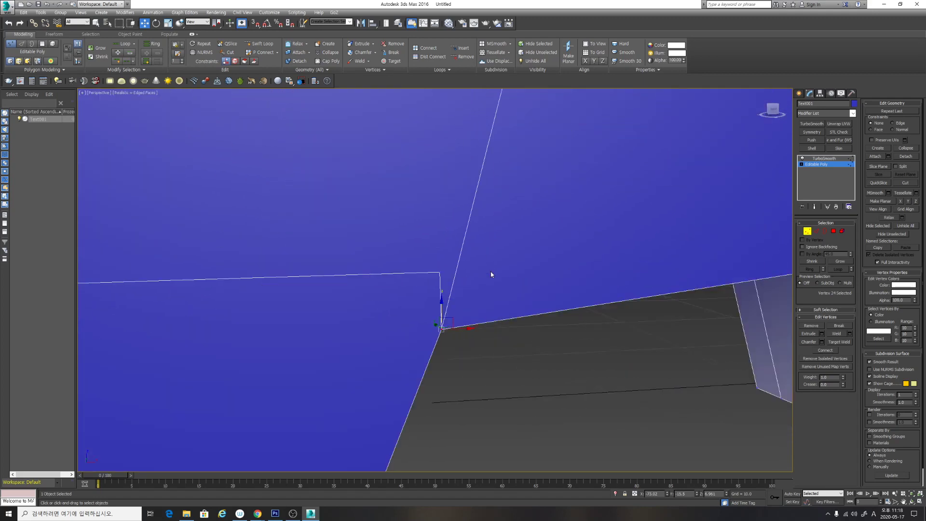
pyautogui.click(836, 342)
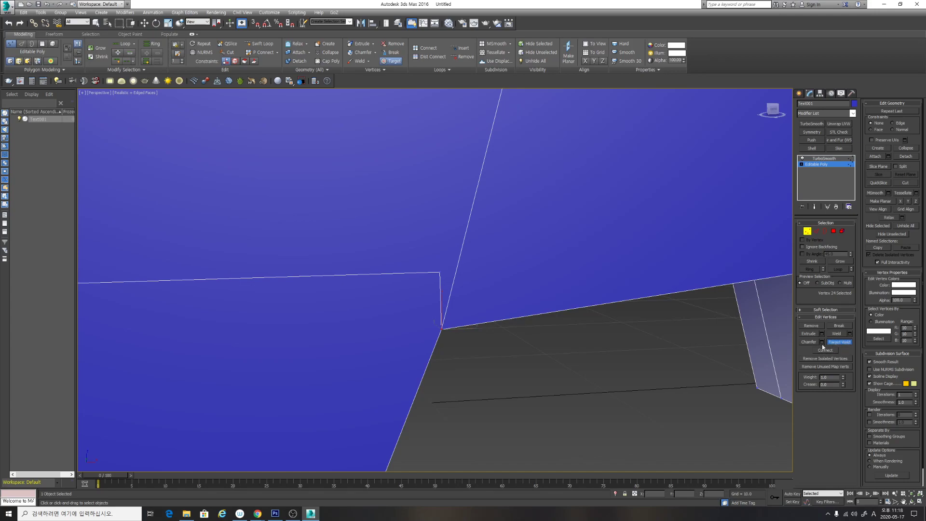
pyautogui.click(439, 273)
# Try adjusting the stray vertex where the underside of the A's crossbar meets the leg, and undo the change.
pyautogui.scroll(-3, 456, 289)
pyautogui.keyDown('alt'); pyautogui.moveTo(508, 268); pyautogui.dragTo(395, 236, button='middle'); pyautogui.keyUp('alt')
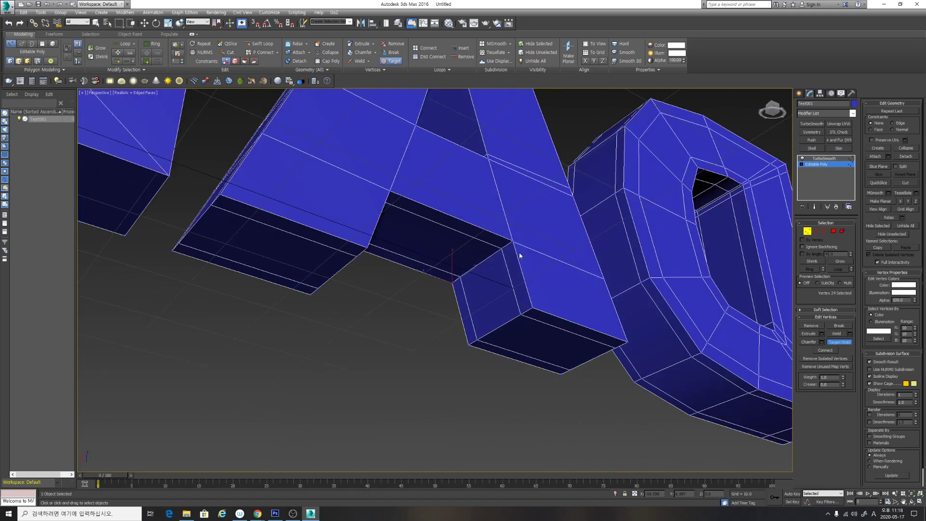
pyautogui.scroll(5, 519, 253)
pyautogui.moveTo(474, 193); pyautogui.dragTo(490, 237, button='middle')
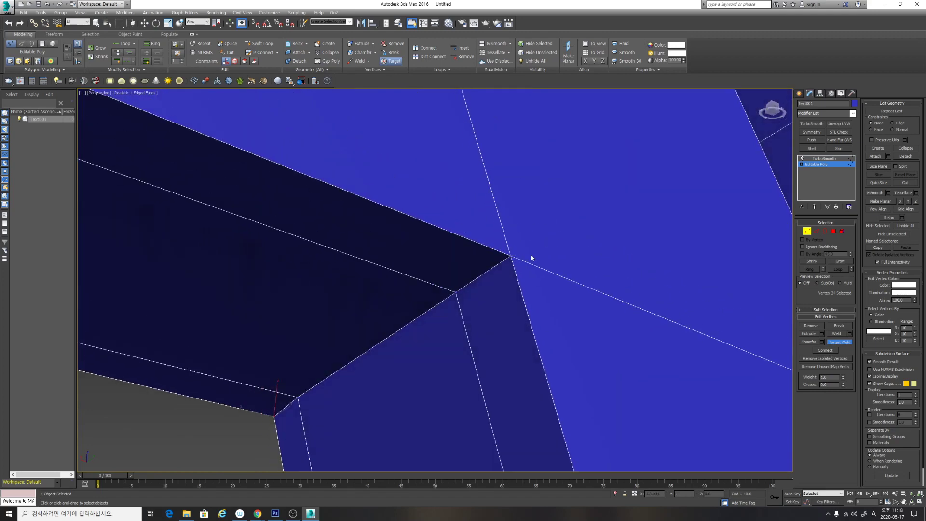
pyautogui.moveTo(533, 258); pyautogui.dragTo(553, 245, button='middle')
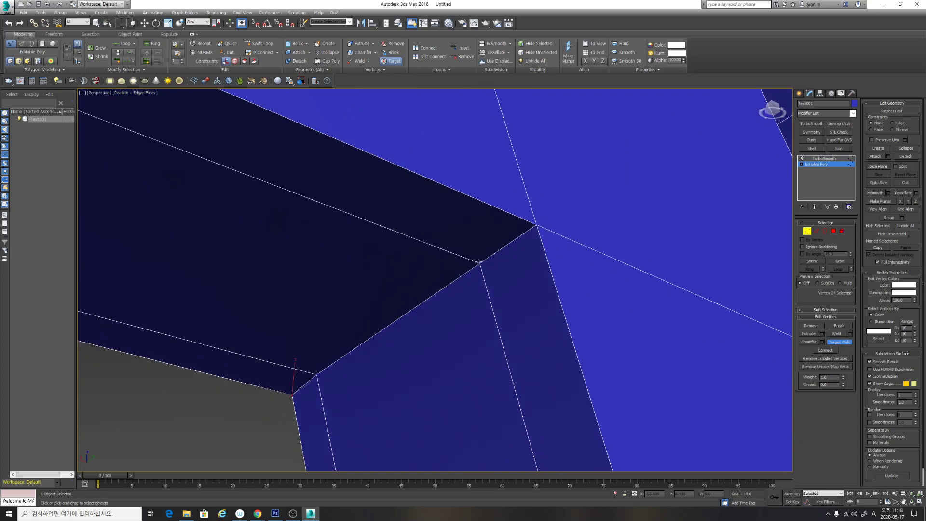
pyautogui.moveTo(466, 262)
pyautogui.mouseDown()
pyautogui.moveTo(440, 249)
pyautogui.moveTo(483, 267)
pyautogui.mouseUp()
pyautogui.hotkey('ctrl', 'z')
pyautogui.scroll(-5, 542, 251)
pyautogui.scroll(-3, 542, 248)
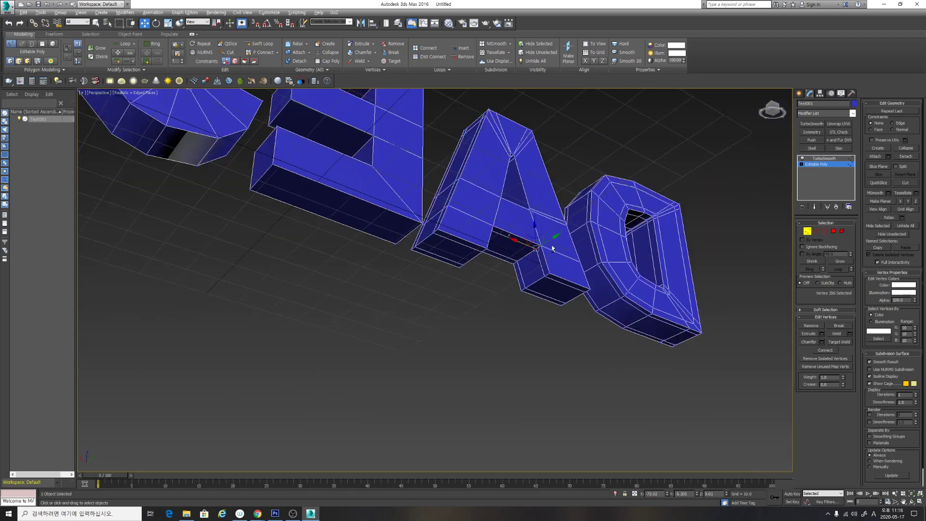
# Add Swift Loop edge loops along the inner edges of the A's legs and around its crossbar.
pyautogui.keyDown('alt'); pyautogui.moveTo(551, 246); pyautogui.dragTo(671, 273, button='middle'); pyautogui.keyUp('alt')
pyautogui.moveTo(671, 272); pyautogui.dragTo(664, 326, button='middle')
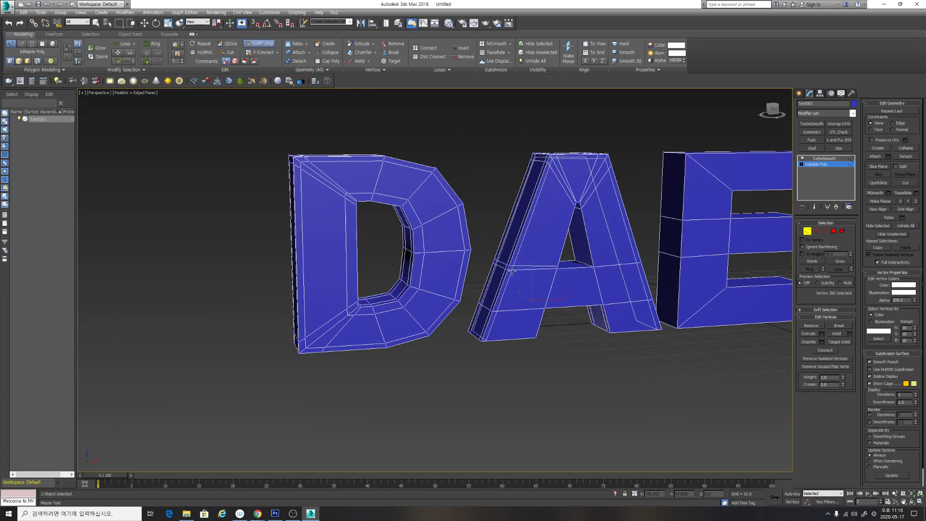
pyautogui.click(512, 271)
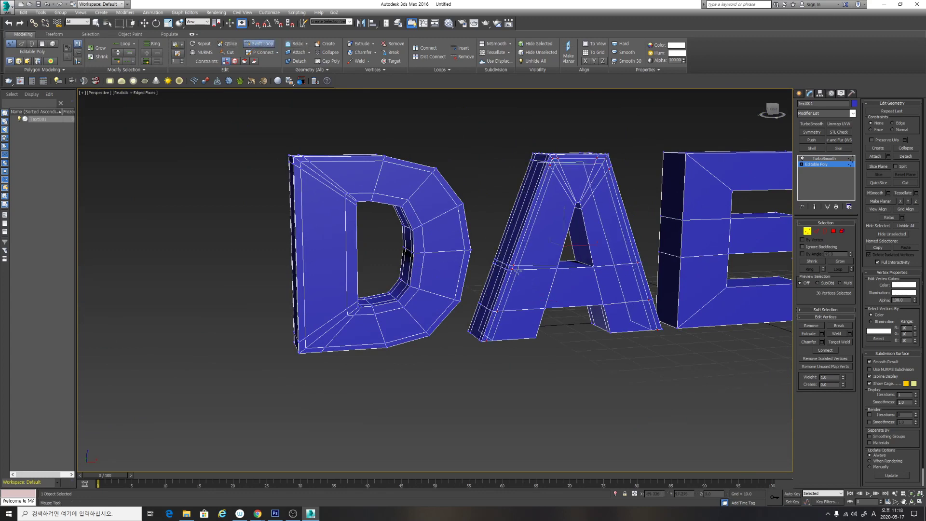
pyautogui.click(552, 270)
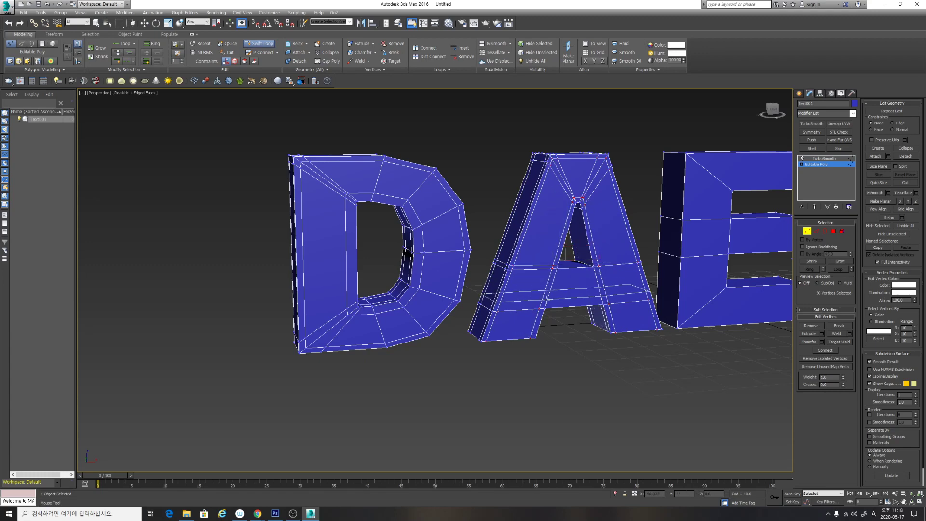
pyautogui.click(554, 277)
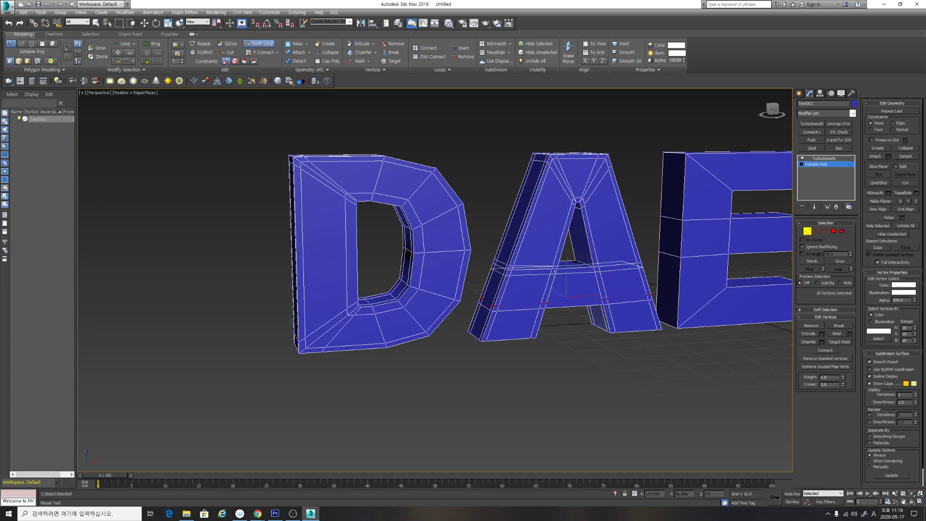
# Add further Swift Loop edge loops near the A's feet and at crossbar height on its legs, checking front and back.
pyautogui.keyDown('alt'); pyautogui.moveTo(555, 277); pyautogui.dragTo(553, 305, button='middle'); pyautogui.keyUp('alt')
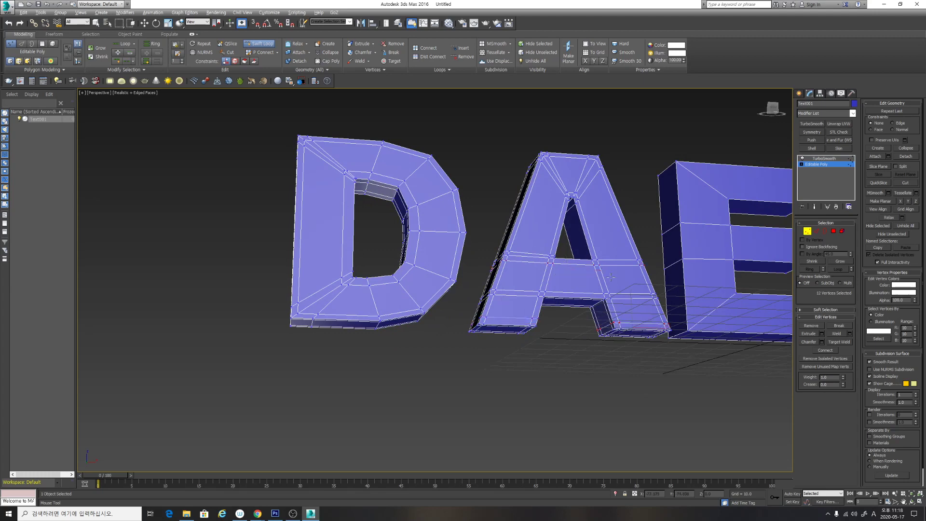
pyautogui.keyDown('alt'); pyautogui.moveTo(611, 277); pyautogui.dragTo(702, 279, button='middle'); pyautogui.keyUp('alt')
pyautogui.scroll(5, 625, 300)
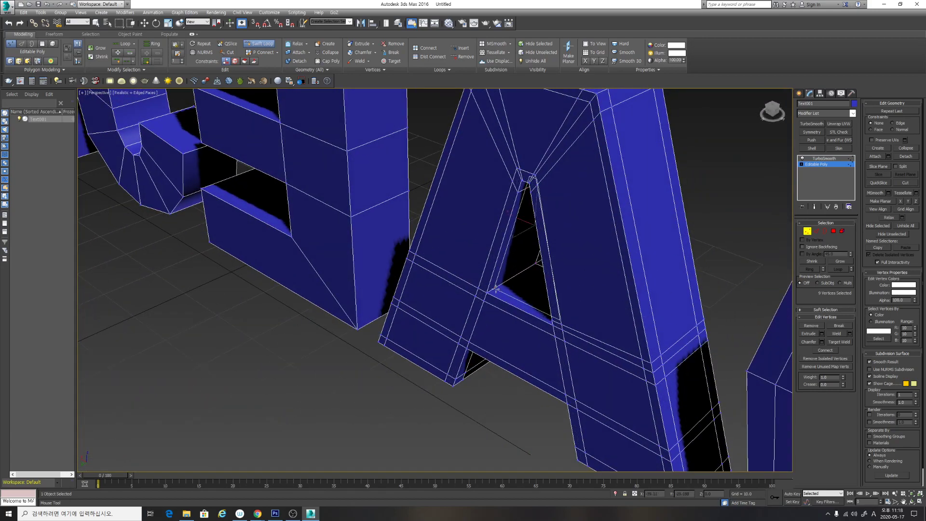
pyautogui.keyDown('alt'); pyautogui.moveTo(496, 289); pyautogui.dragTo(565, 207, button='middle'); pyautogui.keyUp('alt')
pyautogui.scroll(-4, 582, 260)
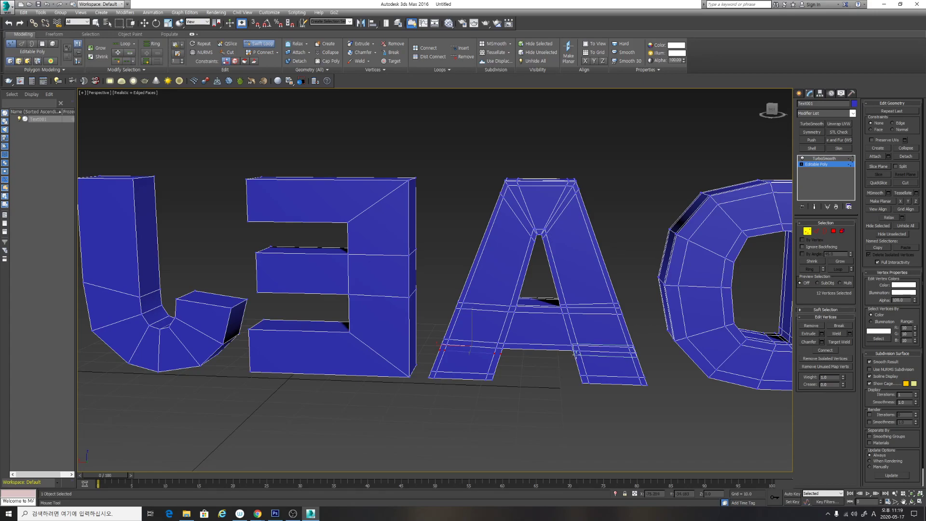
pyautogui.moveTo(558, 303)
pyautogui.keyDown('alt'); pyautogui.mouseDown(button='middle')
pyautogui.moveTo(531, 292)
pyautogui.moveTo(586, 298)
pyautogui.moveTo(540, 290)
pyautogui.moveTo(555, 279)
pyautogui.moveTo(544, 307)
pyautogui.mouseUp(button='middle'); pyautogui.keyUp('alt')
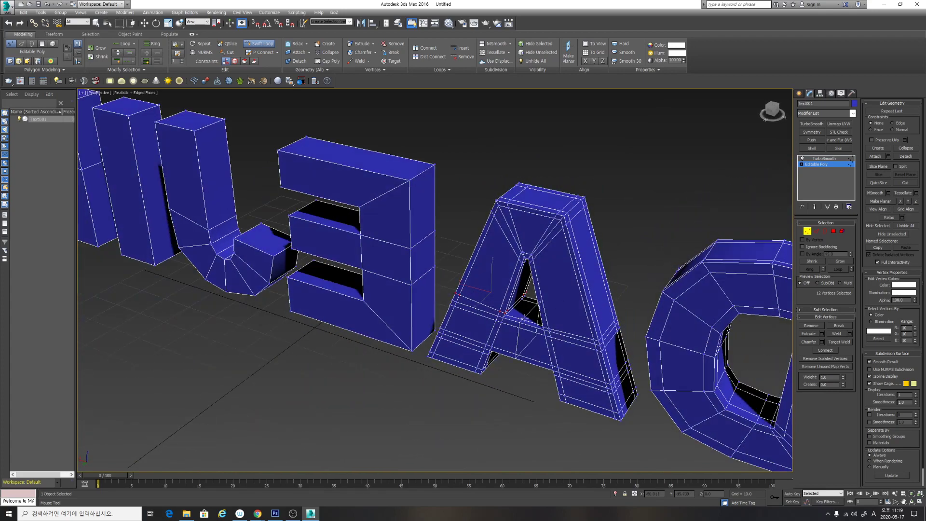
pyautogui.scroll(5, 484, 323)
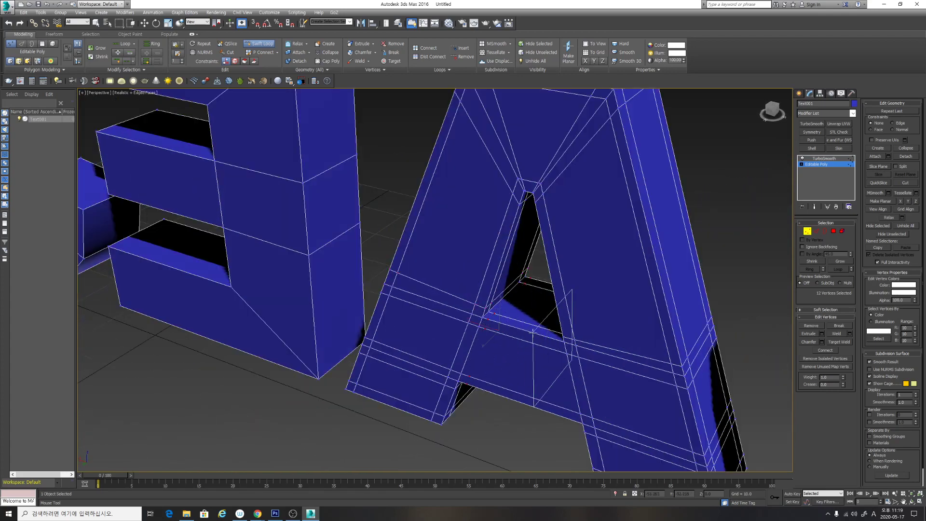
pyautogui.scroll(-5, 567, 319)
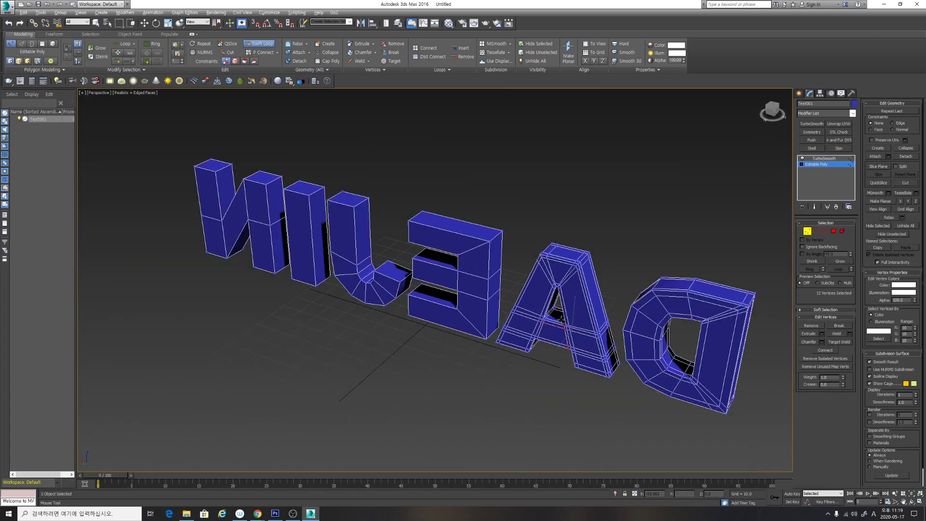
pyautogui.keyDown('alt'); pyautogui.moveTo(567, 319); pyautogui.dragTo(618, 326, button='middle'); pyautogui.keyUp('alt')
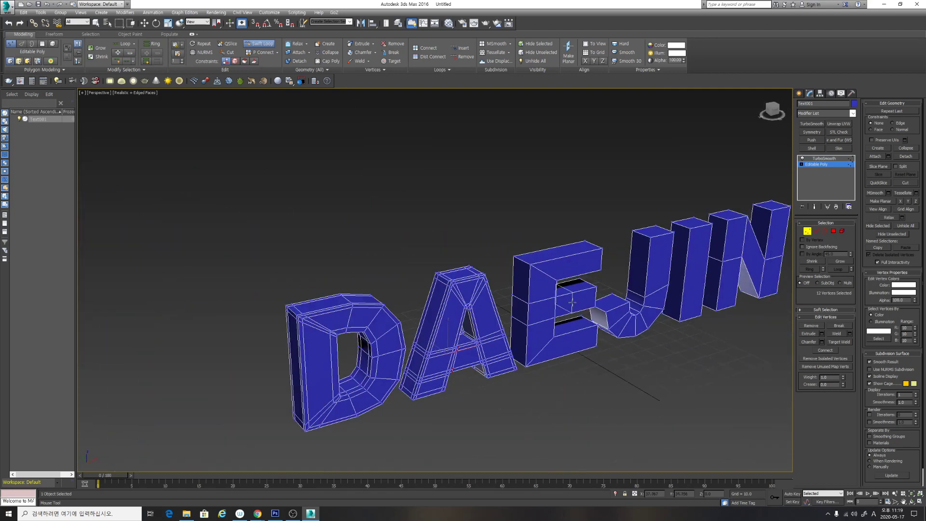
# Add Swift Loop edge loops close to the E's back and front edges and beside its upper corner diagonal.
pyautogui.scroll(5, 571, 302)
pyautogui.moveTo(443, 169); pyautogui.dragTo(495, 217, button='middle')
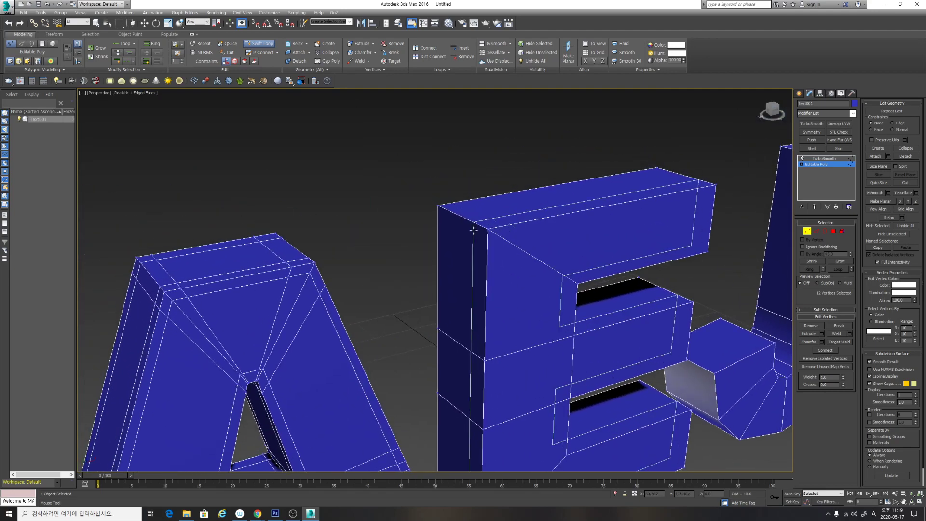
pyautogui.click(446, 209)
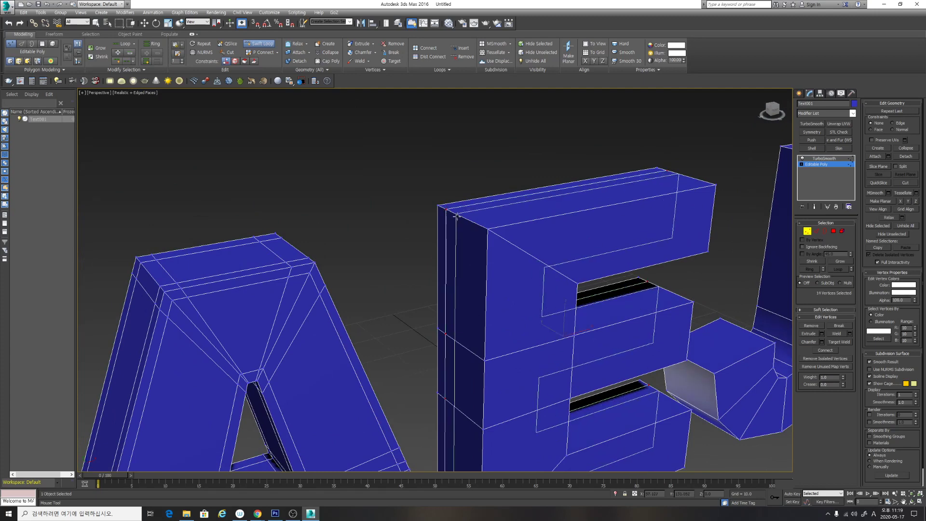
pyautogui.click(481, 224)
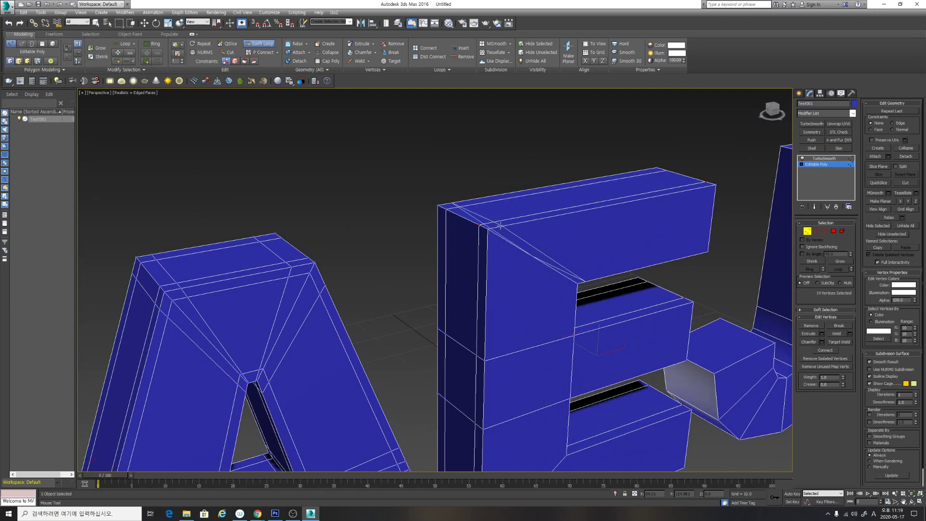
pyautogui.click(500, 225)
pyautogui.keyDown('alt'); pyautogui.moveTo(531, 240); pyautogui.dragTo(508, 236, button='middle'); pyautogui.keyUp('alt')
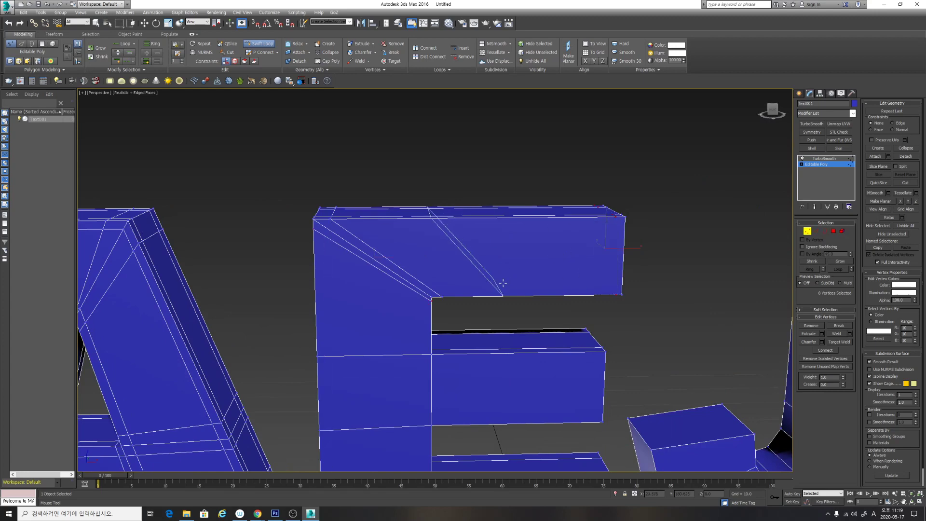
# Add Swift Loop edge loops along the E's outer and inner edges and around the base, sides and end of its middle arm.
pyautogui.scroll(-4, 503, 283)
pyautogui.scroll(4, 385, 287)
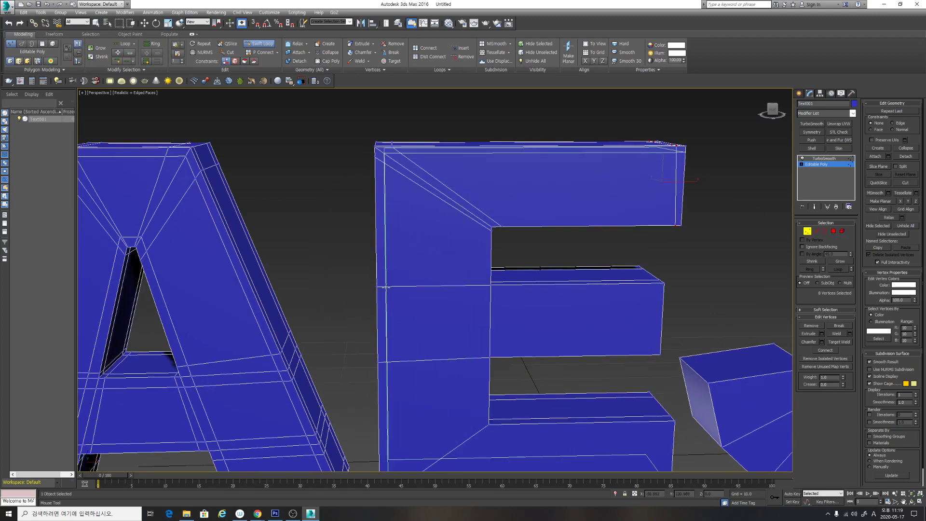
pyautogui.click(386, 288)
pyautogui.click(484, 286)
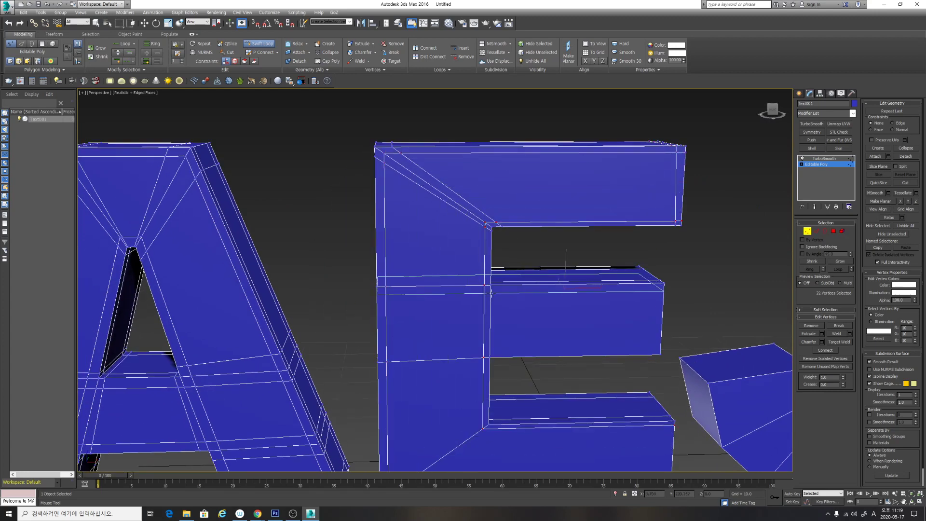
pyautogui.click(499, 351)
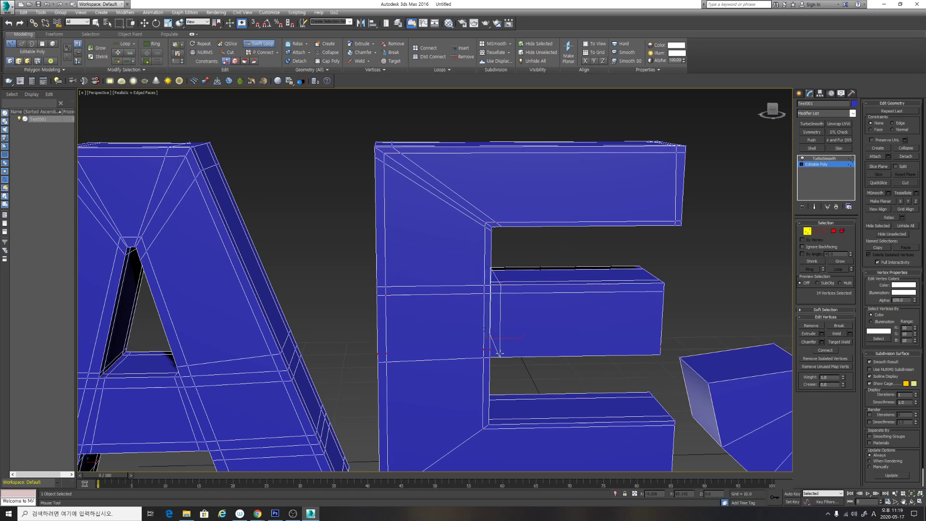
pyautogui.click(498, 354)
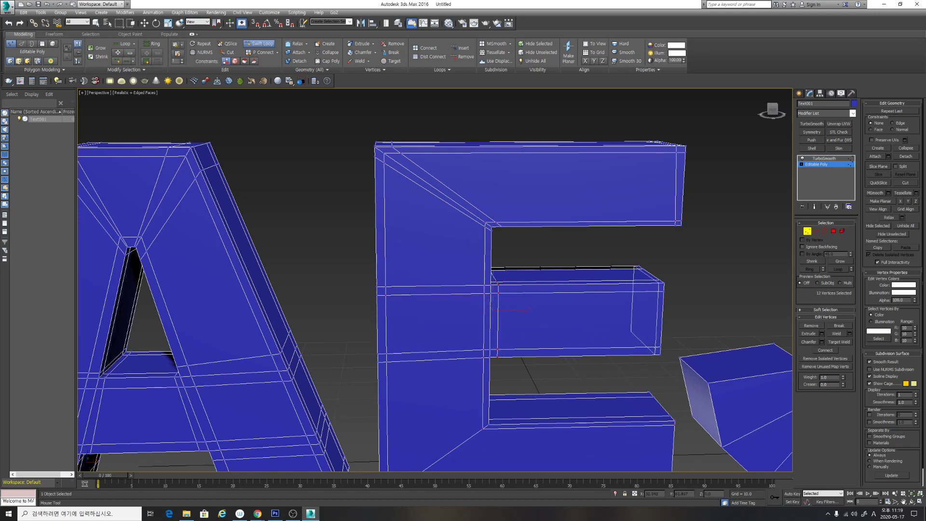
pyautogui.click(655, 354)
# Add Swift Loop edge loops beside the lower corner diagonal and at the lower arm of the E.
pyautogui.moveTo(619, 322); pyautogui.dragTo(607, 215, button='middle')
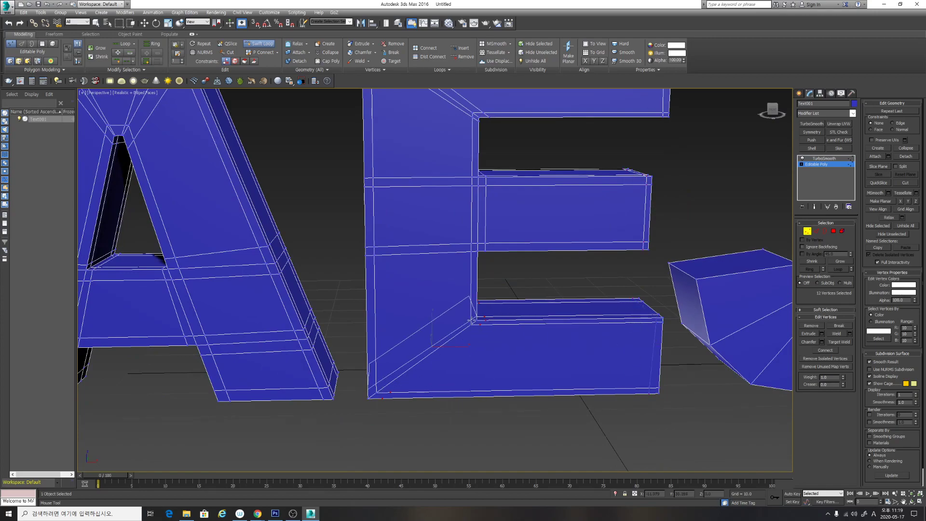
pyautogui.moveTo(491, 309)
pyautogui.keyDown('alt'); pyautogui.mouseDown(button='middle')
pyautogui.moveTo(523, 275)
pyautogui.moveTo(481, 311)
pyautogui.mouseUp(button='middle'); pyautogui.keyUp('alt')
pyautogui.scroll(-4, 481, 311)
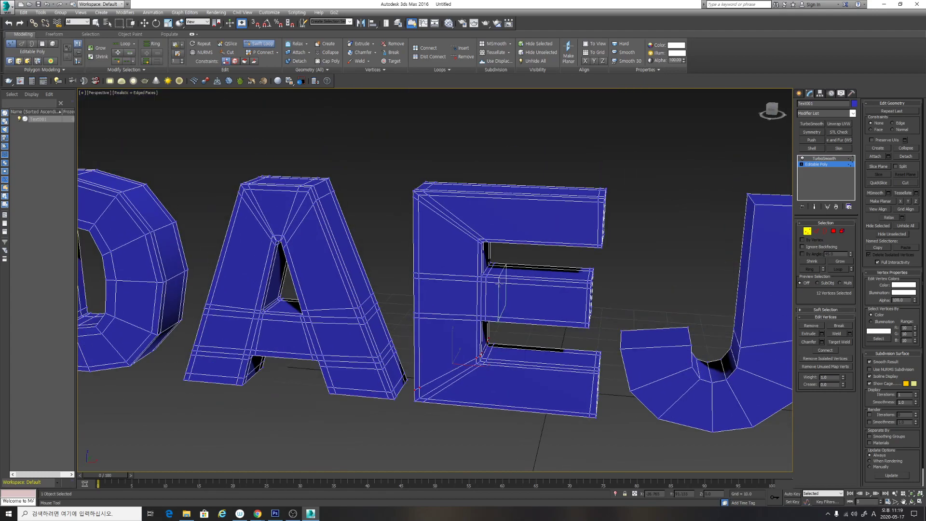
# Add Swift Loop edge loops near the J's front and back edges, its top end and its inner curve.
pyautogui.keyDown('alt'); pyautogui.moveTo(506, 280); pyautogui.dragTo(492, 254, button='middle'); pyautogui.keyUp('alt')
pyautogui.scroll(3, 492, 252)
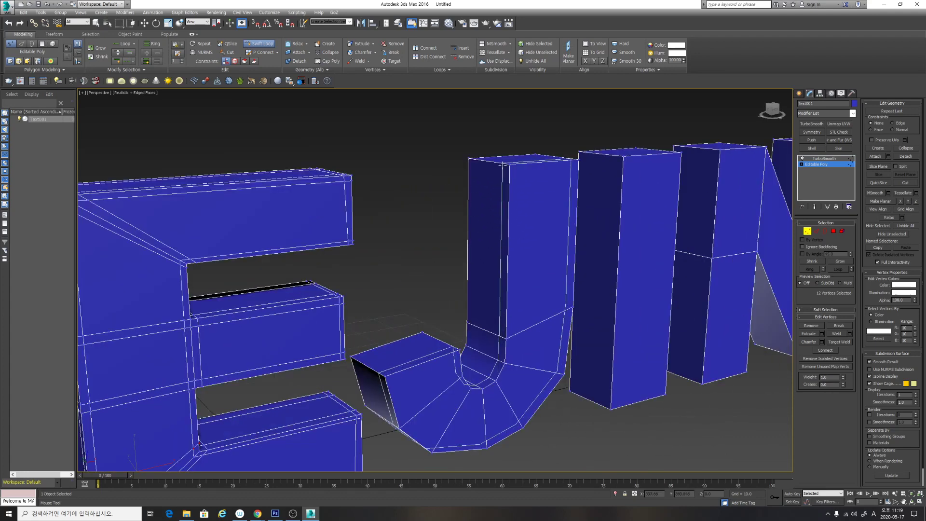
pyautogui.click(502, 163)
pyautogui.click(475, 161)
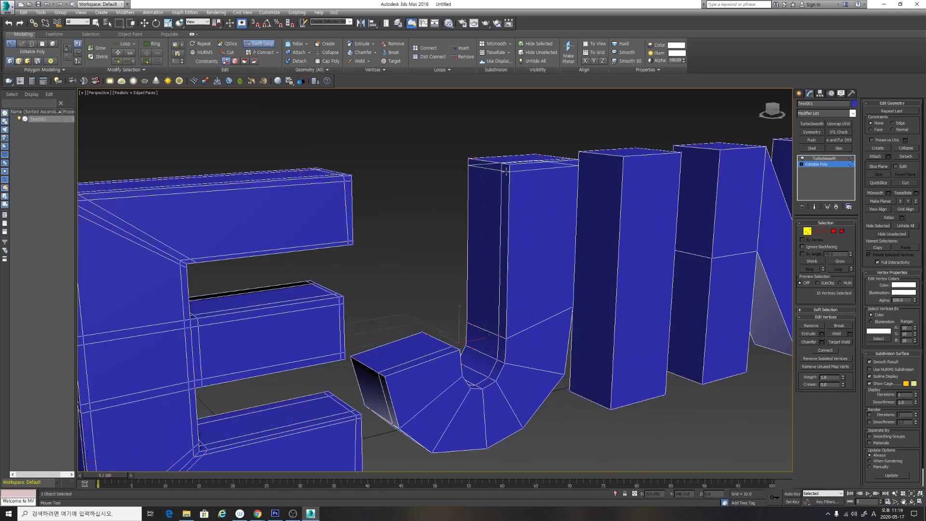
pyautogui.click(507, 170)
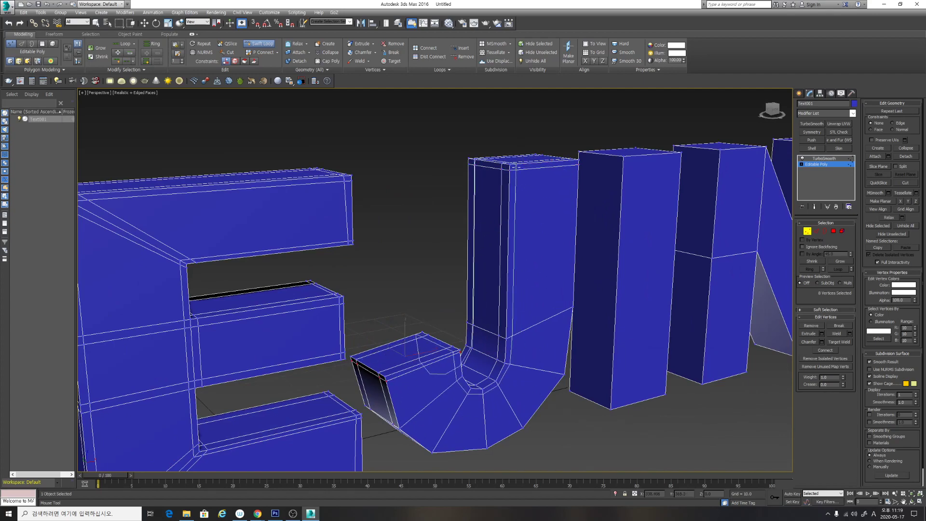
pyautogui.click(515, 168)
# Add Swift Loop edge loops close to the front, back, side, upper and lower edges of the letter I.
pyautogui.keyDown('alt'); pyautogui.moveTo(633, 217); pyautogui.dragTo(582, 207, button='middle'); pyautogui.keyUp('alt')
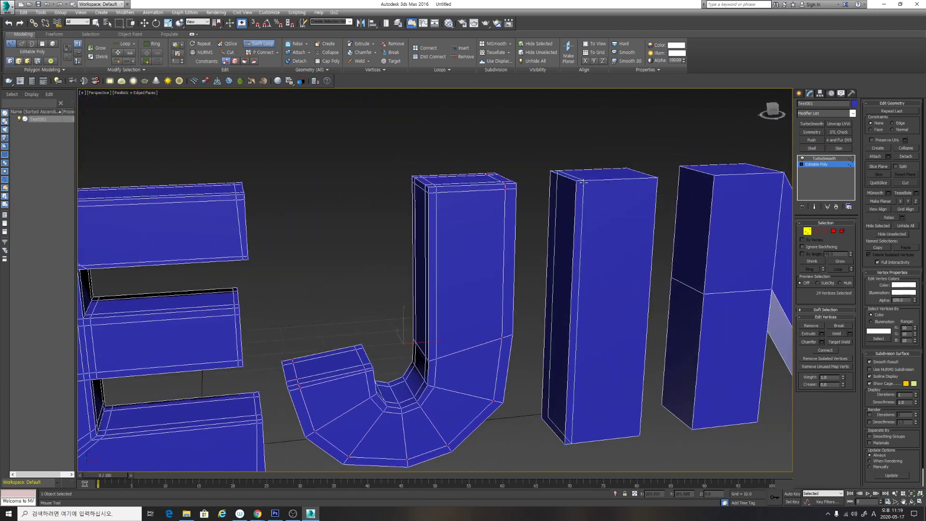
pyautogui.click(582, 182)
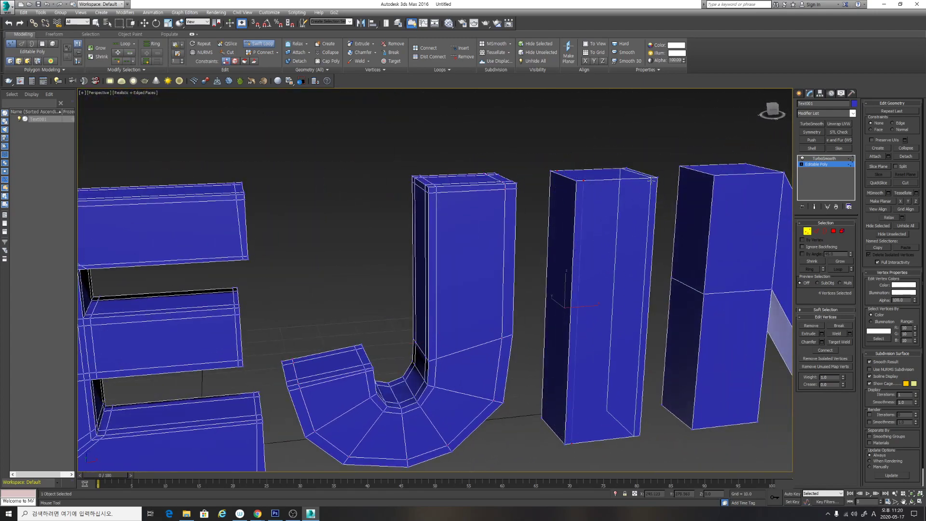
pyautogui.keyDown('alt'); pyautogui.moveTo(663, 201); pyautogui.dragTo(692, 215, button='middle'); pyautogui.keyUp('alt')
pyautogui.click(606, 205)
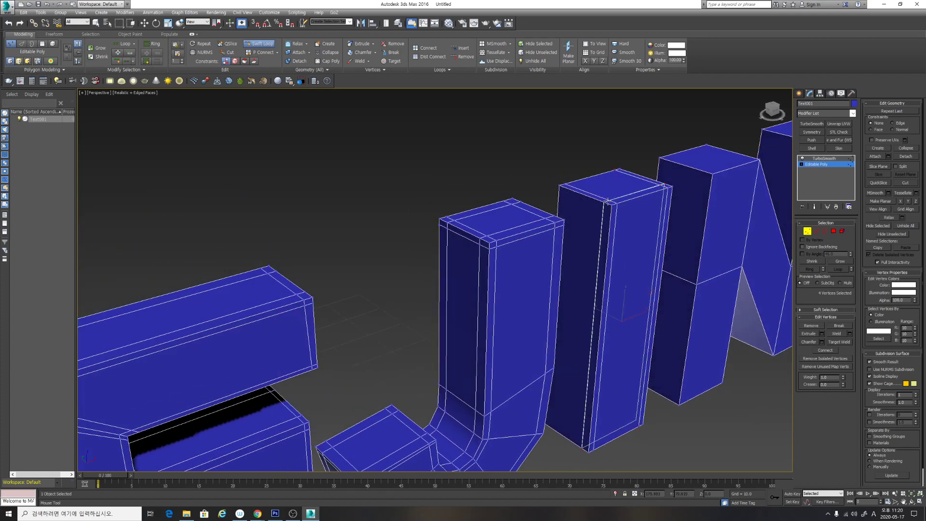
pyautogui.keyDown('alt'); pyautogui.moveTo(568, 190); pyautogui.dragTo(578, 169, button='middle'); pyautogui.keyUp('alt')
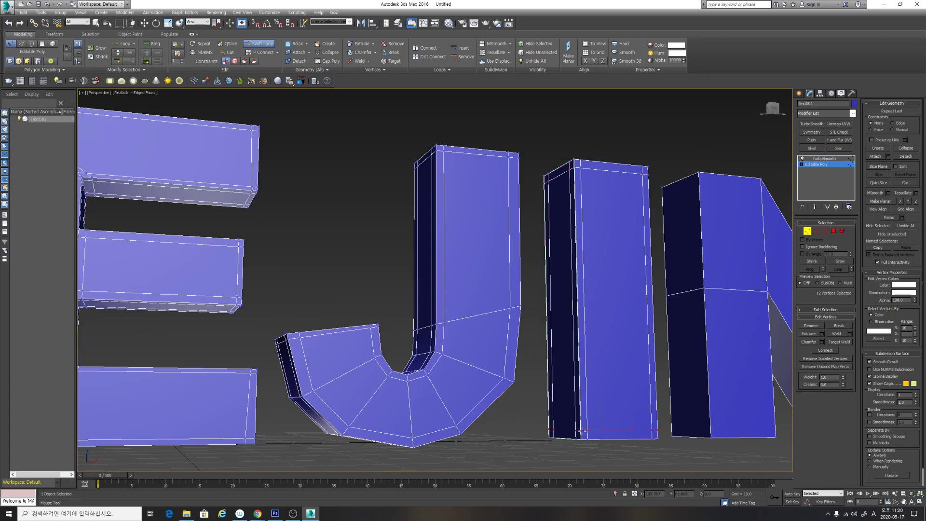
# Add Swift Loop edge loops near the front edge, side edges and middle junction of the N's left stem.
pyautogui.keyDown('alt'); pyautogui.moveTo(595, 150); pyautogui.dragTo(569, 334, button='middle'); pyautogui.keyUp('alt')
pyautogui.scroll(3, 586, 317)
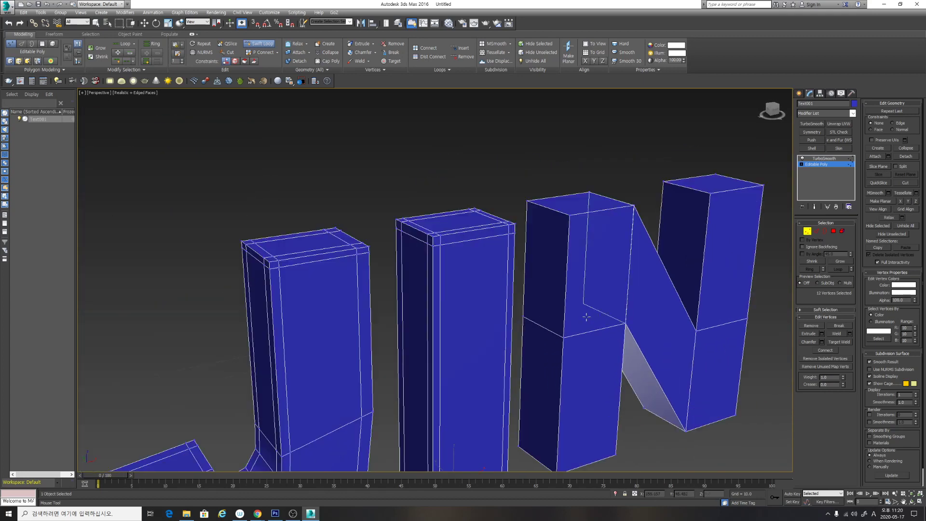
pyautogui.click(576, 216)
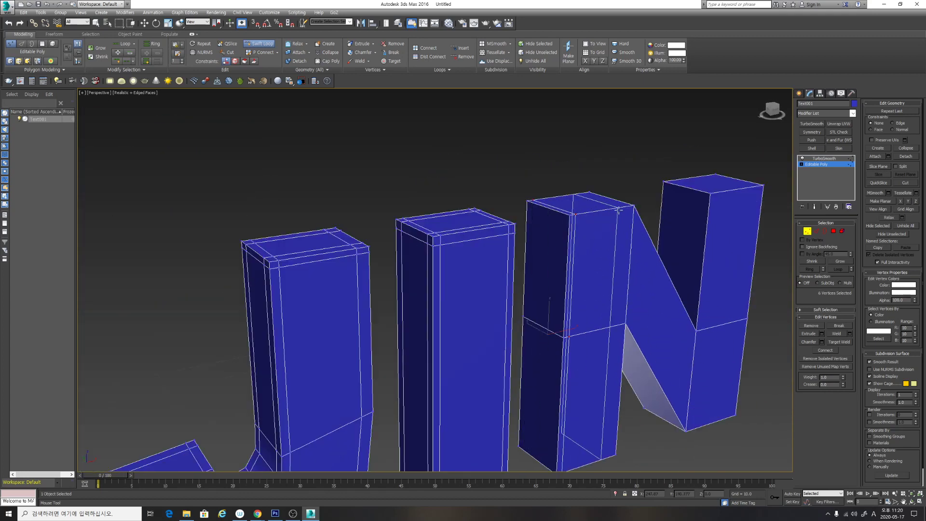
pyautogui.keyDown('alt'); pyautogui.moveTo(576, 214); pyautogui.dragTo(596, 203, button='middle'); pyautogui.keyUp('alt')
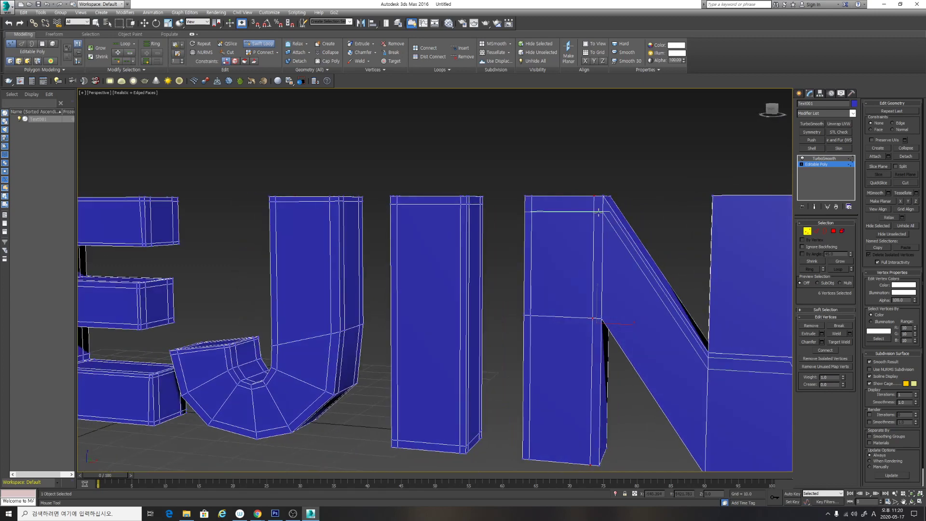
pyautogui.click(593, 312)
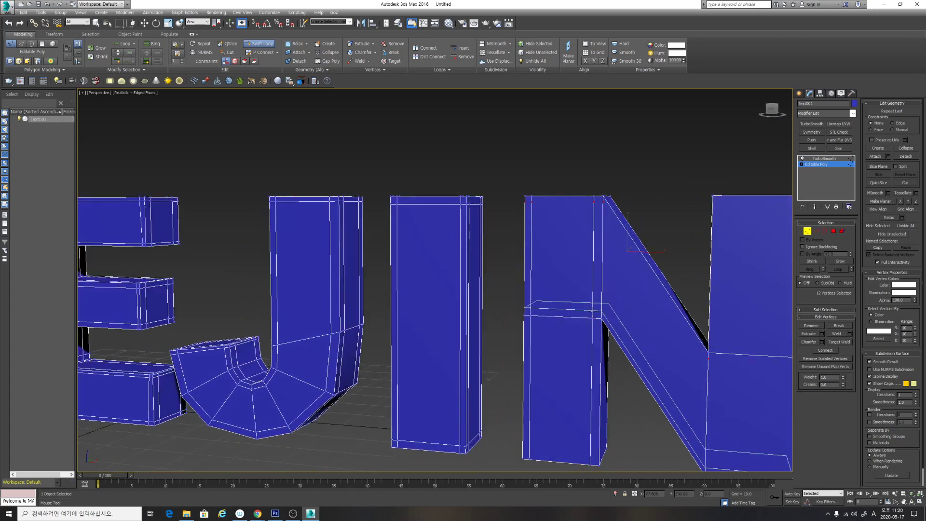
# Add Swift Loop edge loops close to the side edges of the N's right stem and around its diagonal joint.
pyautogui.click(716, 201)
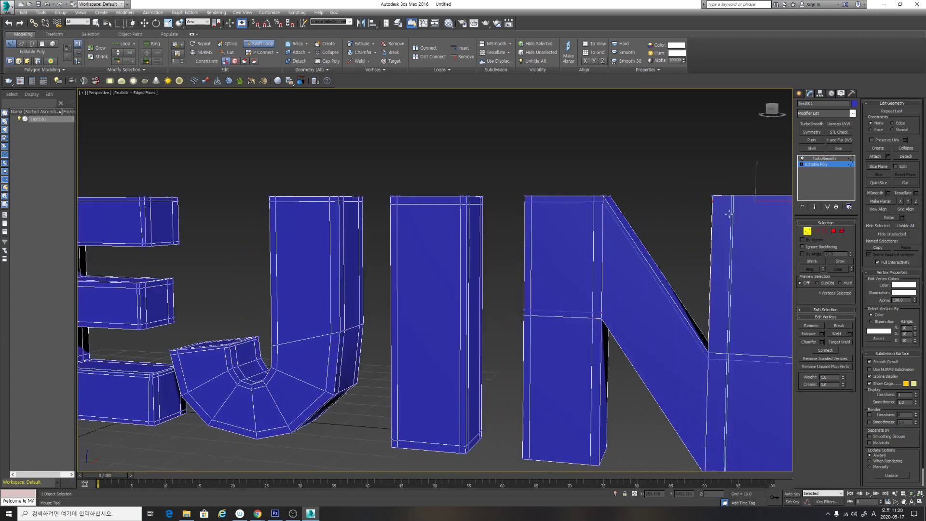
pyautogui.moveTo(727, 212); pyautogui.dragTo(632, 198, button='middle')
pyautogui.click(694, 192)
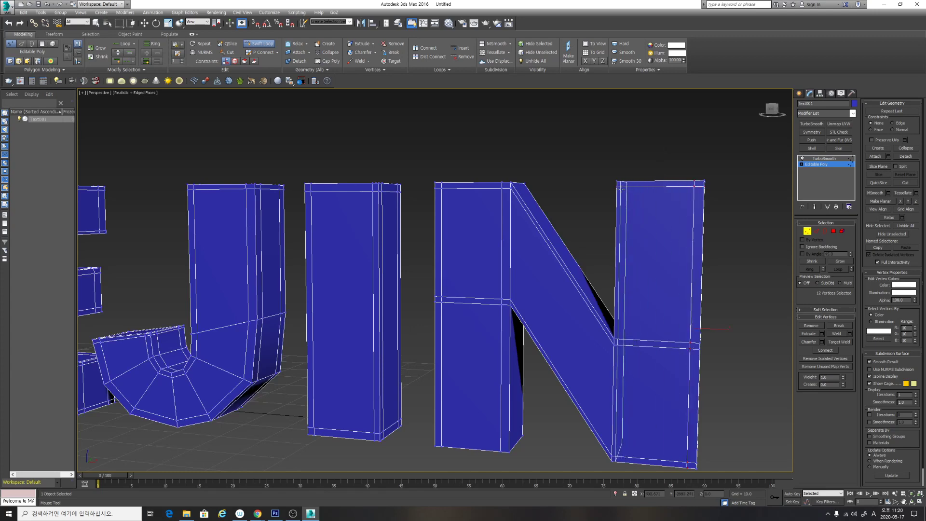
pyautogui.click(604, 337)
pyautogui.keyDown('alt'); pyautogui.moveTo(604, 338); pyautogui.dragTo(679, 346, button='middle'); pyautogui.keyUp('alt')
pyautogui.click(655, 215)
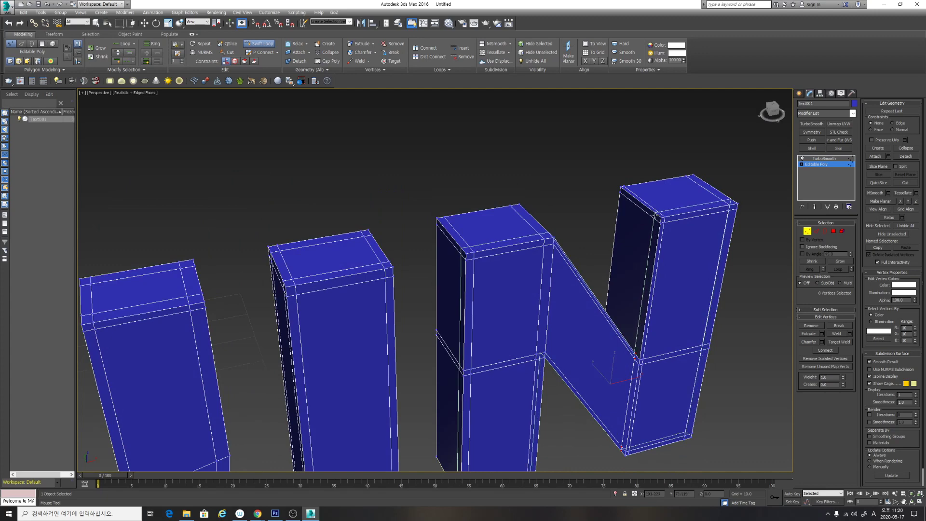
# Add Swift Loop edge loops at the base of the N's left stem and beside both junctions with its diagonal.
pyautogui.moveTo(530, 299); pyautogui.dragTo(538, 138, button='middle')
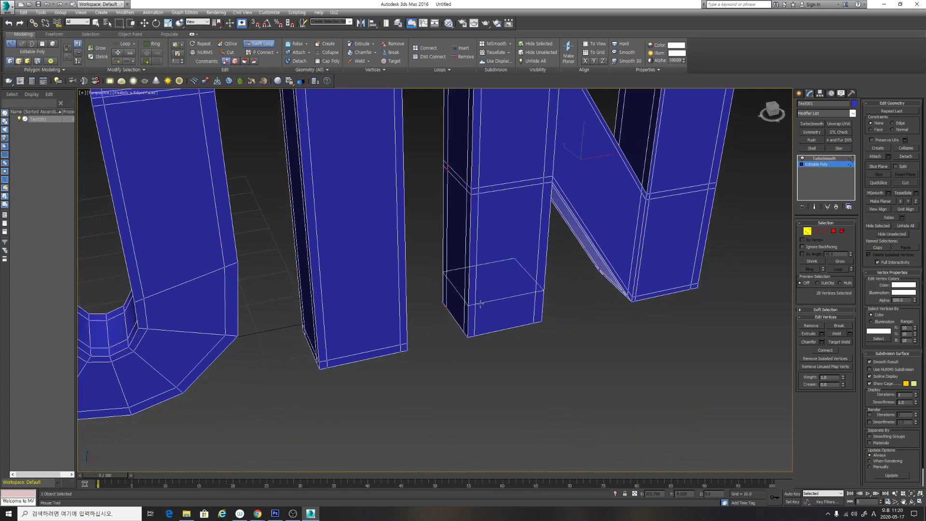
pyautogui.click(476, 328)
pyautogui.keyDown('alt'); pyautogui.moveTo(586, 308); pyautogui.dragTo(534, 213, button='middle'); pyautogui.keyUp('alt')
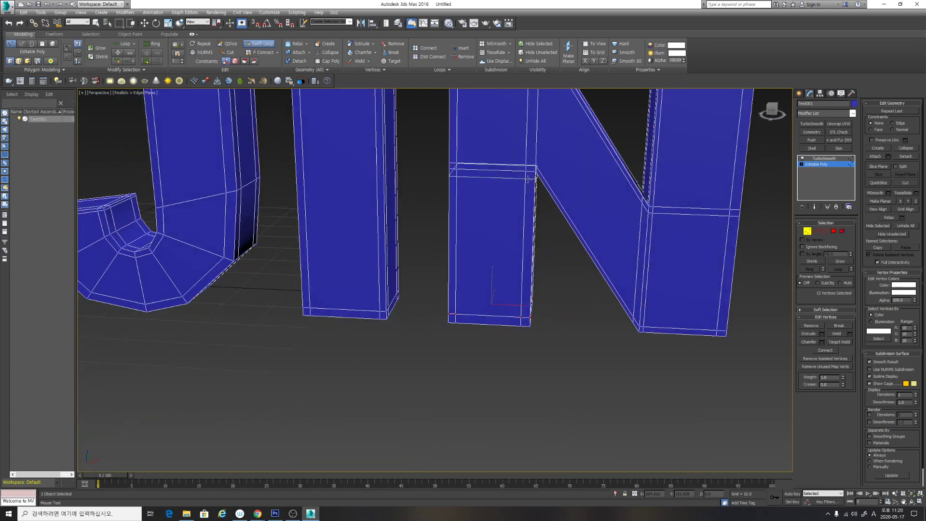
pyautogui.keyDown('alt'); pyautogui.moveTo(611, 231); pyautogui.dragTo(574, 324, button='middle'); pyautogui.keyUp('alt')
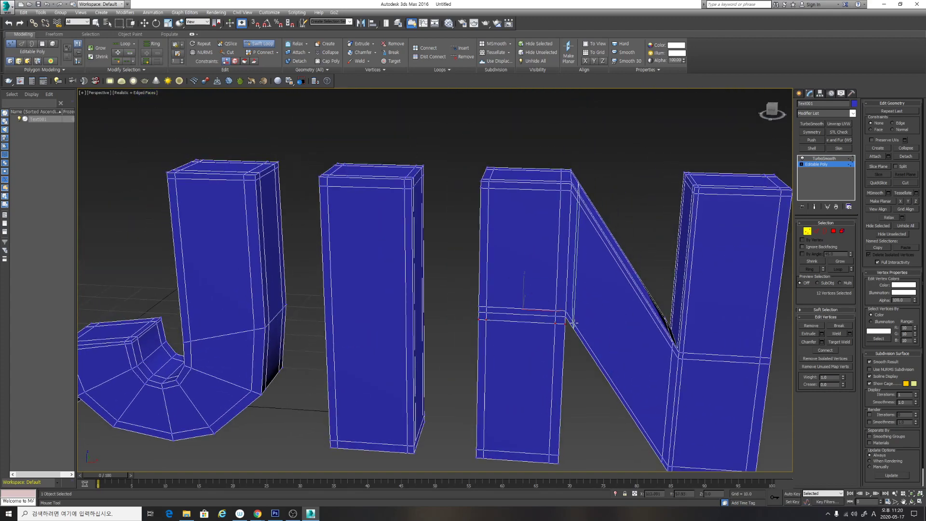
pyautogui.moveTo(618, 302); pyautogui.dragTo(603, 329, button='middle')
pyautogui.scroll(-3, 603, 329)
pyautogui.keyDown('alt'); pyautogui.moveTo(646, 308); pyautogui.dragTo(667, 329, button='middle'); pyautogui.keyUp('alt')
pyautogui.click(638, 332)
pyautogui.scroll(-6, 655, 258)
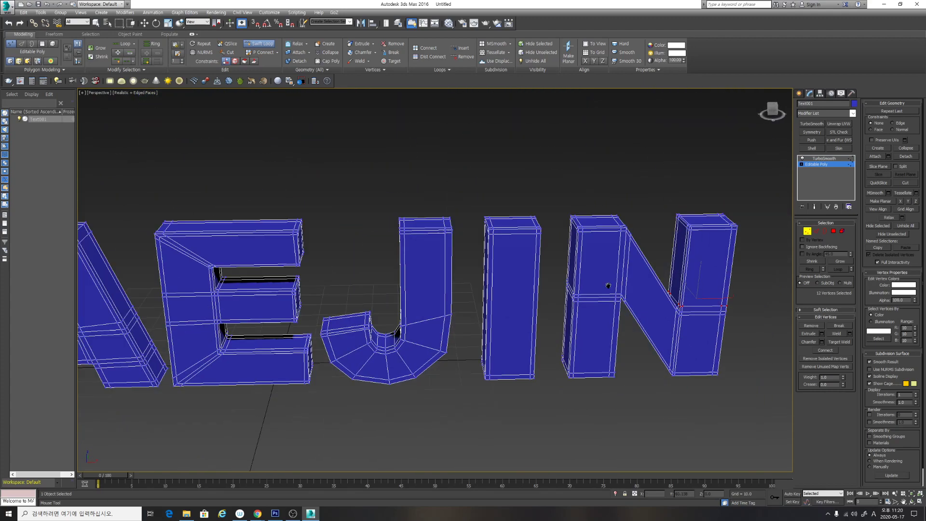
# Exit vertex editing on the Editable Poly and display the whole lettering with its TurboSmooth result.
pyautogui.keyDown('alt'); pyautogui.moveTo(564, 285); pyautogui.dragTo(580, 313, button='middle'); pyautogui.keyUp('alt')
pyautogui.scroll(3, 580, 273)
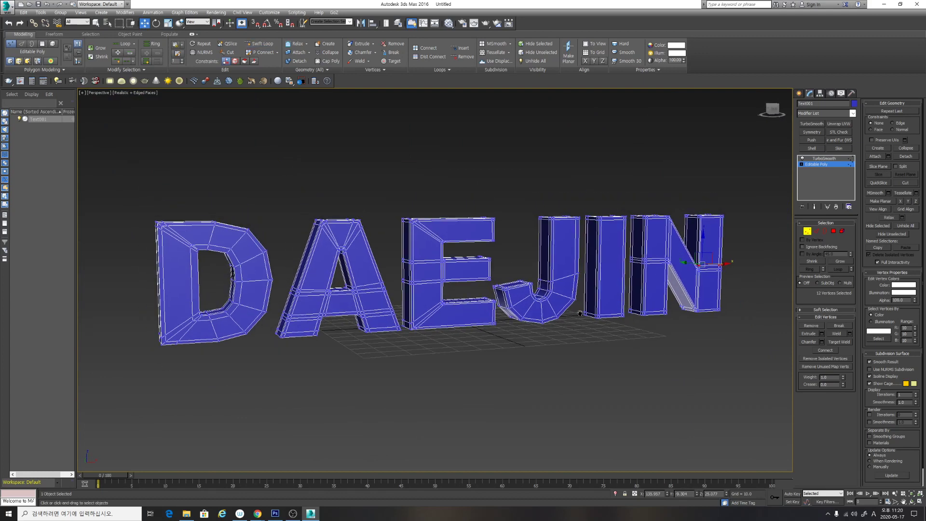
pyautogui.click(823, 165)
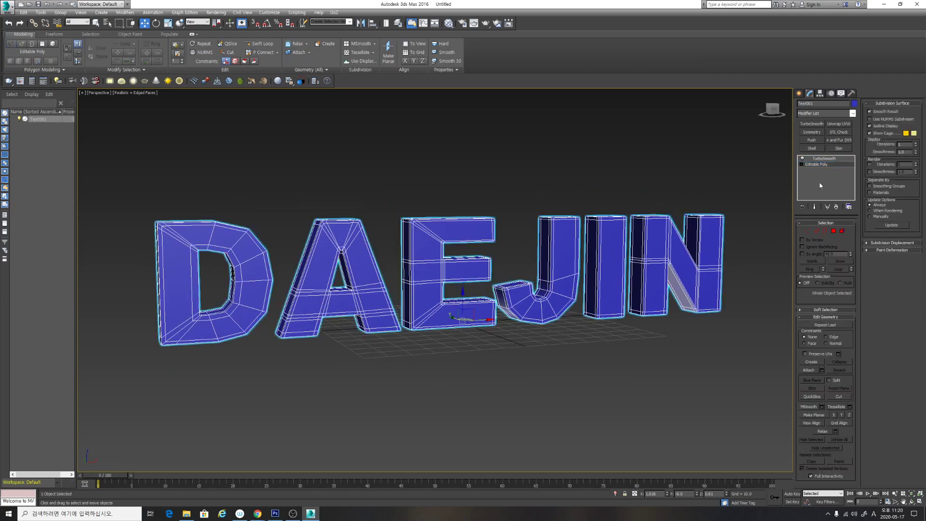
pyautogui.click(657, 385)
pyautogui.moveTo(688, 306); pyautogui.dragTo(670, 313, button='middle')
pyautogui.click(564, 308)
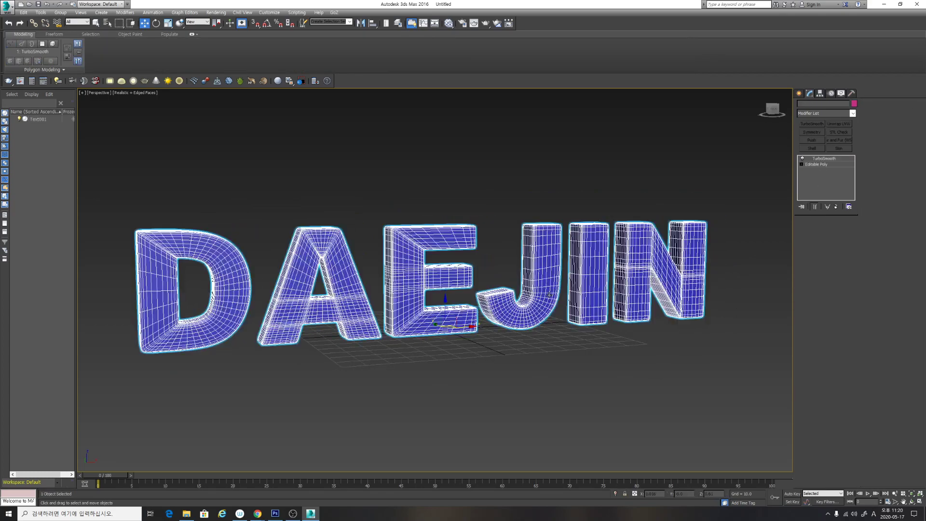
# Deselect the lettering, turn off the edged-faces display and inspect the smooth shaded letters from different angles.
pyautogui.moveTo(568, 314)
pyautogui.keyDown('alt'); pyautogui.mouseDown(button='middle')
pyautogui.moveTo(620, 330)
pyautogui.moveTo(619, 348)
pyautogui.mouseUp(button='middle'); pyautogui.keyUp('alt')
pyautogui.click(618, 348)
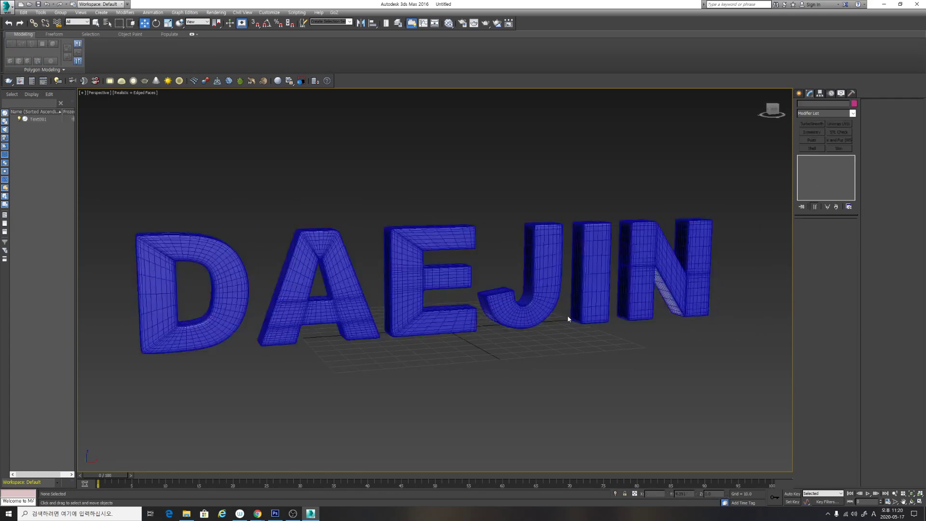
pyautogui.press('F4')
pyautogui.keyDown('alt'); pyautogui.moveTo(544, 343); pyautogui.dragTo(579, 333, button='middle'); pyautogui.keyUp('alt')
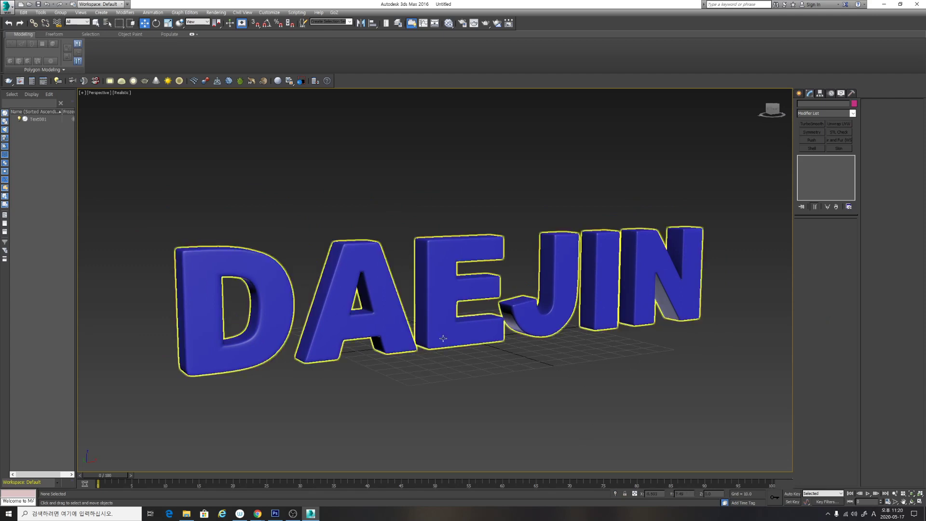
pyautogui.keyDown('alt'); pyautogui.moveTo(585, 435); pyautogui.dragTo(451, 338, button='middle'); pyautogui.keyUp('alt')
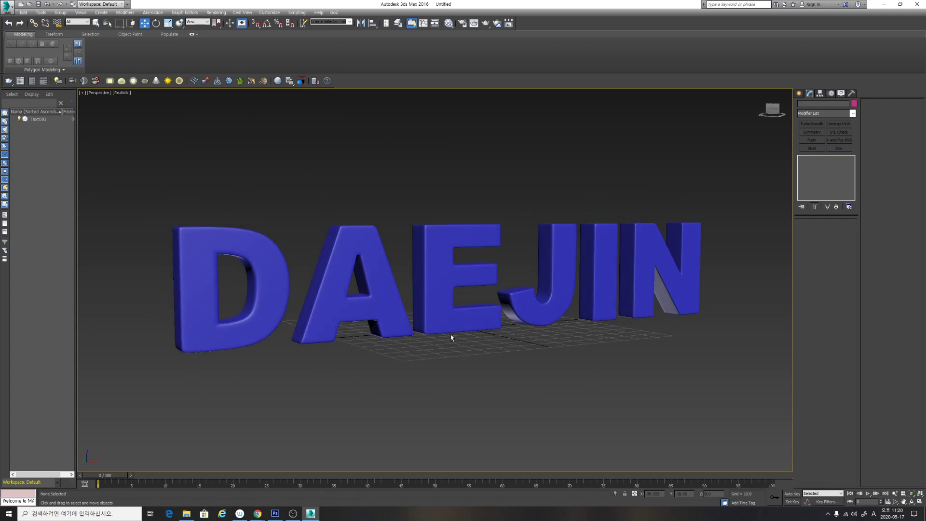
# Add a Bend modifier above TurboSmooth and curve the lettering along the X axis into a partial ring.
pyautogui.click(446, 292)
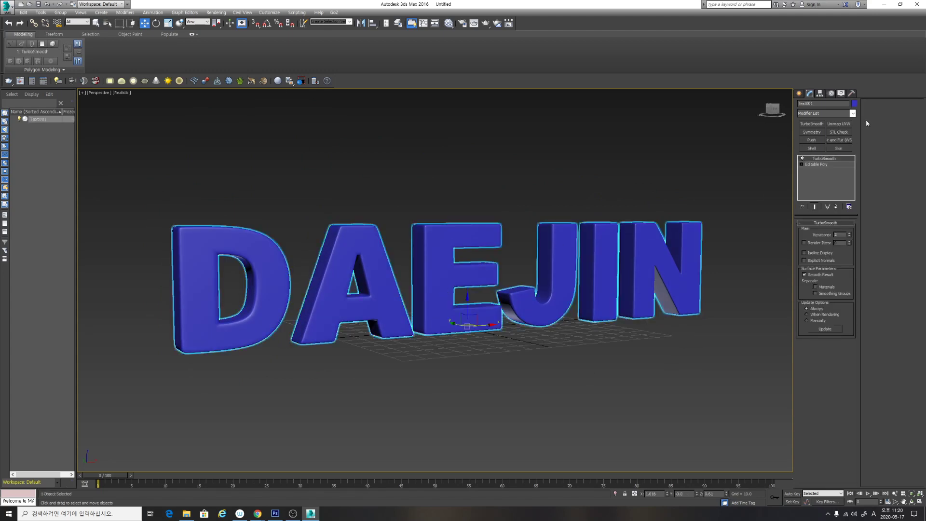
pyautogui.click(853, 114)
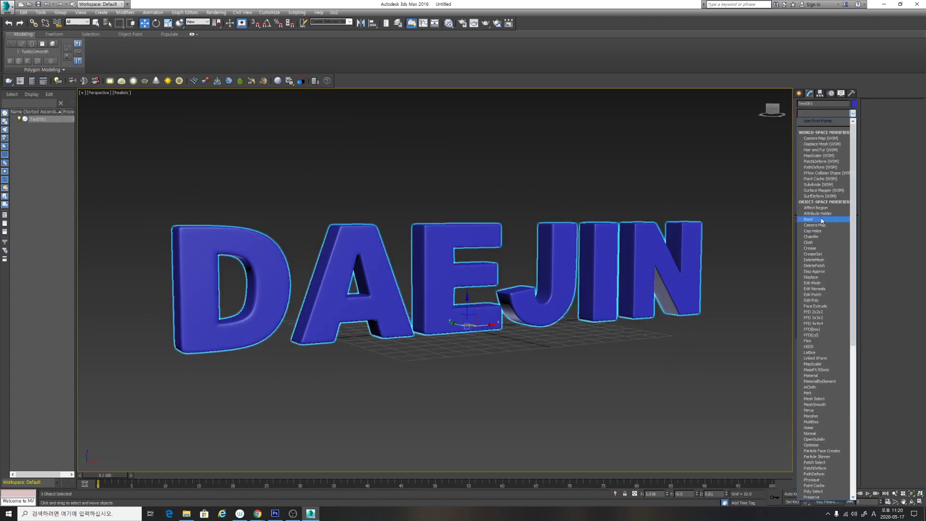
pyautogui.click(821, 219)
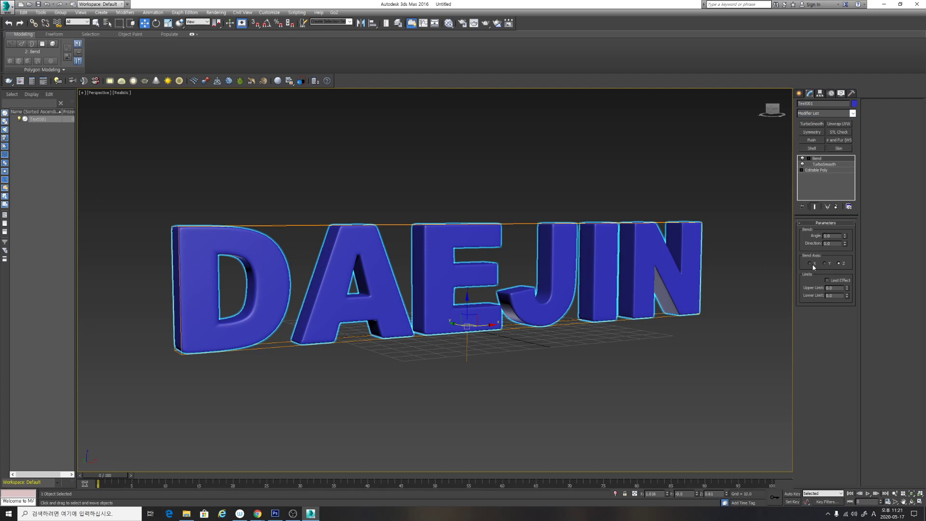
pyautogui.moveTo(844, 237); pyautogui.dragTo(758, 83)
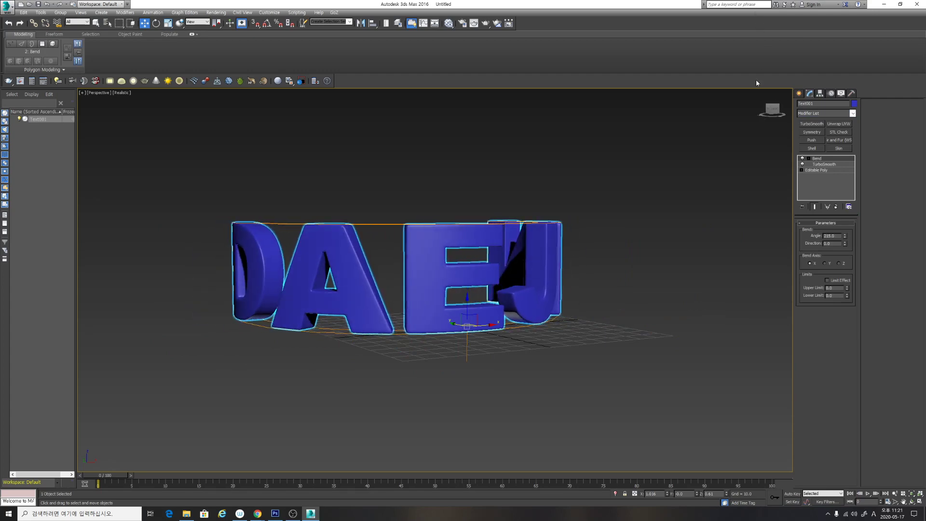
pyautogui.keyDown('alt'); pyautogui.moveTo(665, 213); pyautogui.dragTo(428, 304, button='middle'); pyautogui.keyUp('alt')
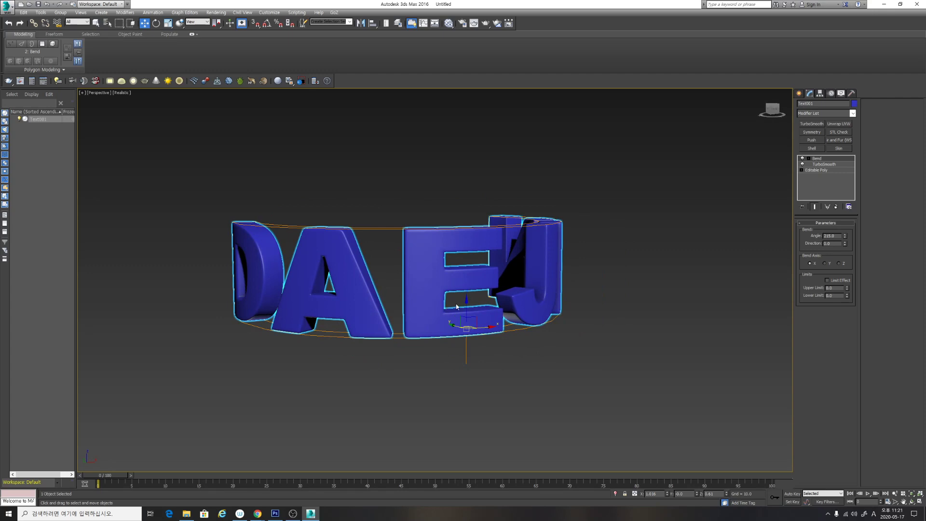
pyautogui.keyDown('alt'); pyautogui.moveTo(483, 284); pyautogui.dragTo(480, 281, button='middle'); pyautogui.keyUp('alt')
pyautogui.keyDown('alt'); pyautogui.moveTo(513, 277); pyautogui.dragTo(534, 273, button='middle'); pyautogui.keyUp('alt')
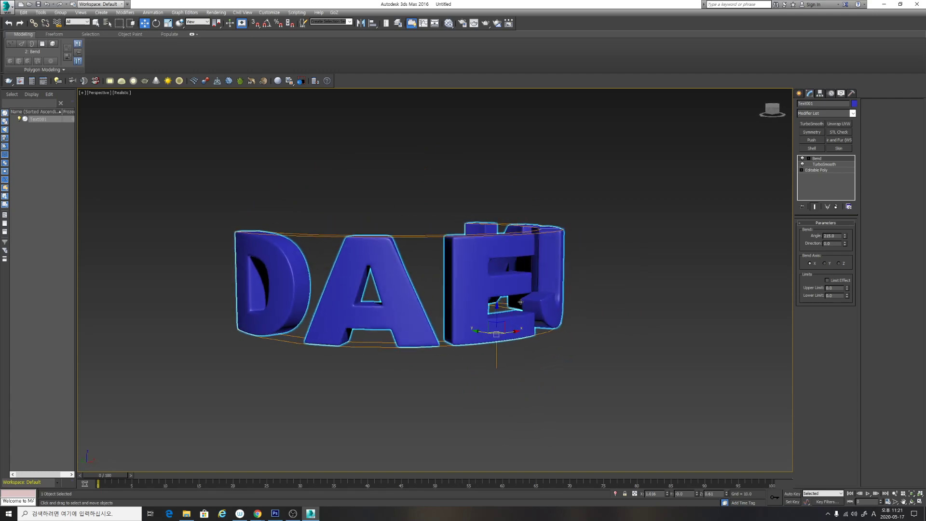
pyautogui.keyDown('alt'); pyautogui.moveTo(473, 302); pyautogui.dragTo(600, 285, button='middle'); pyautogui.keyUp('alt')
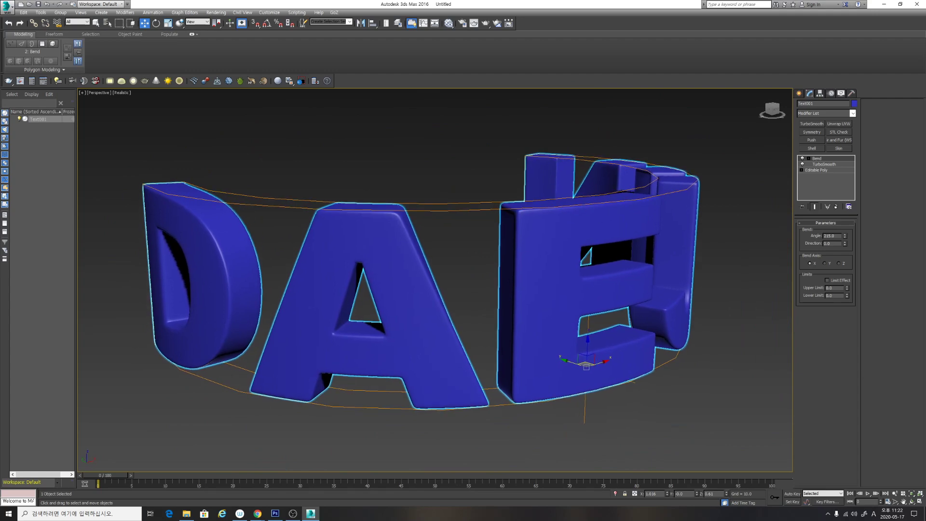